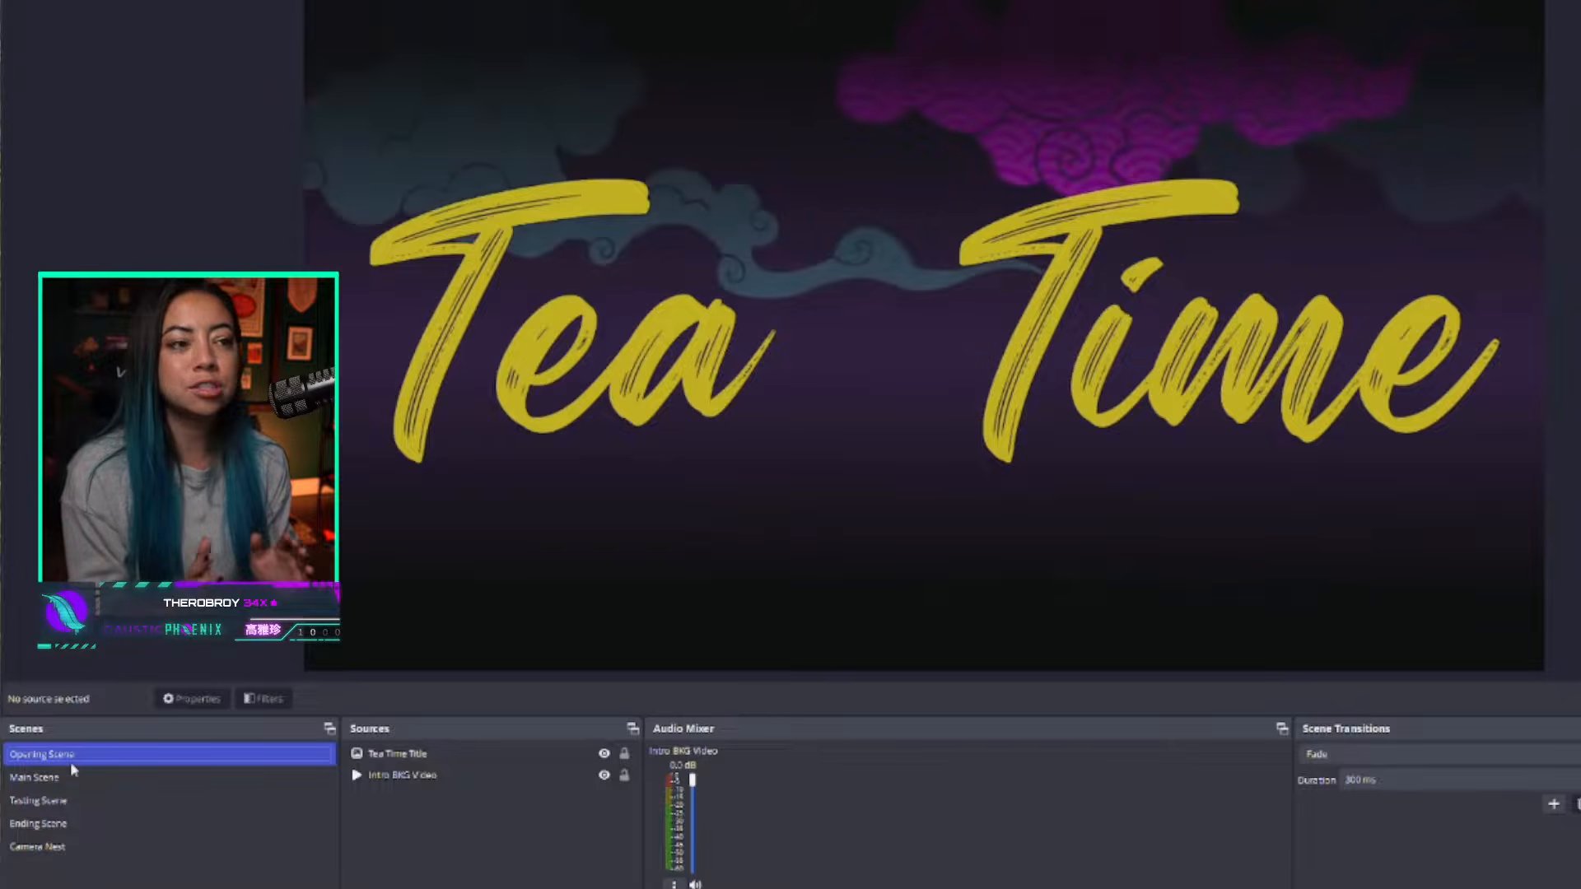
Step: Set the scene transition to Cut and try it by switching between the Main Scene and the Tasting Scene
click(65, 777)
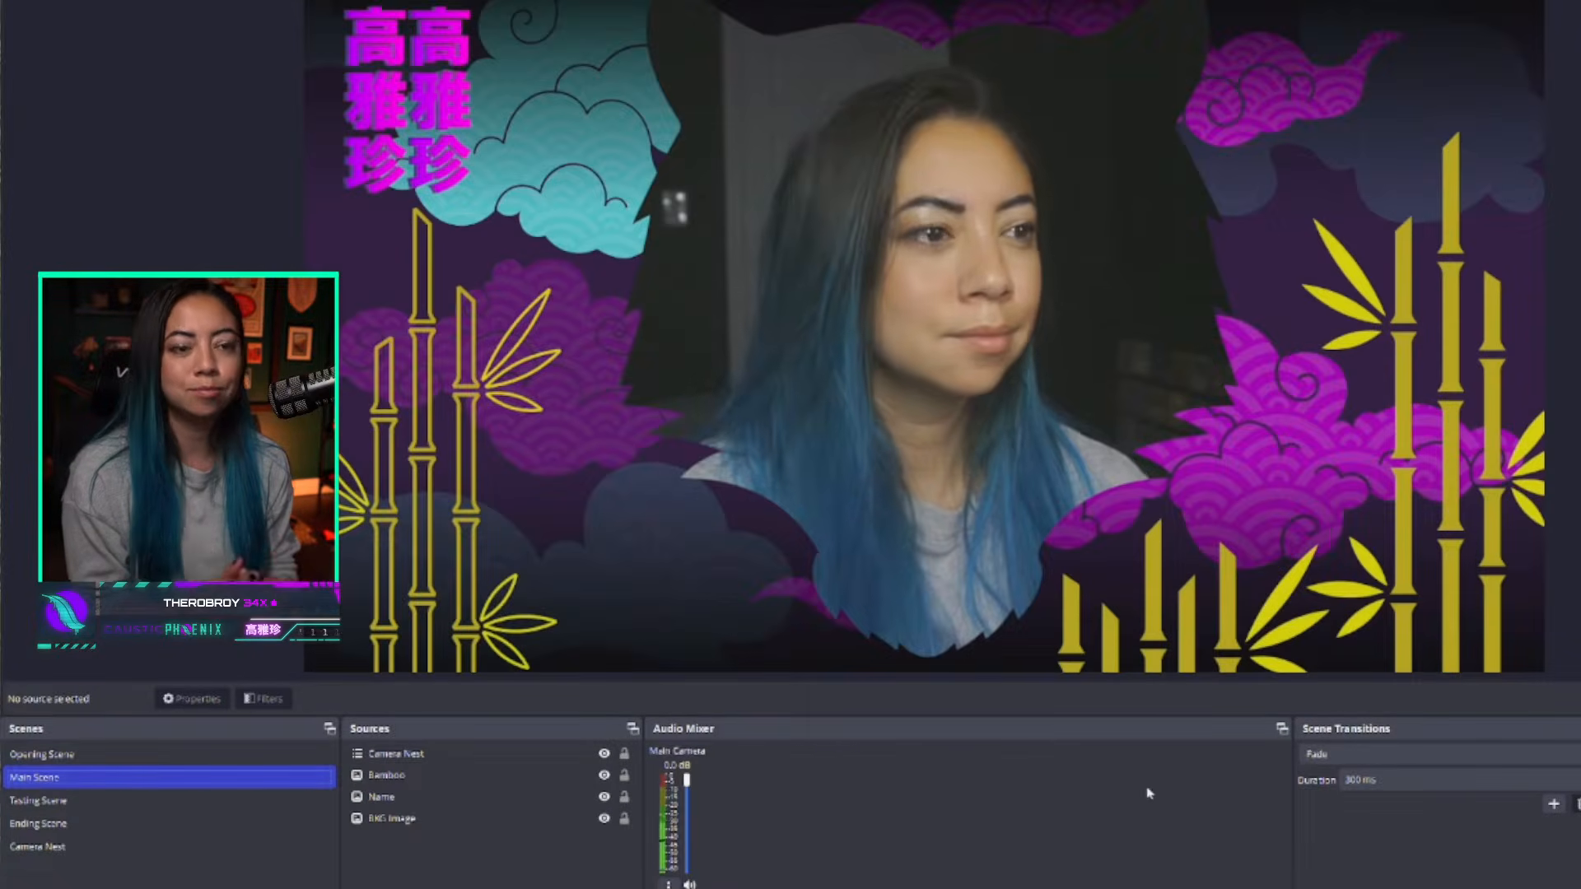
click(1359, 756)
click(1351, 774)
click(523, 779)
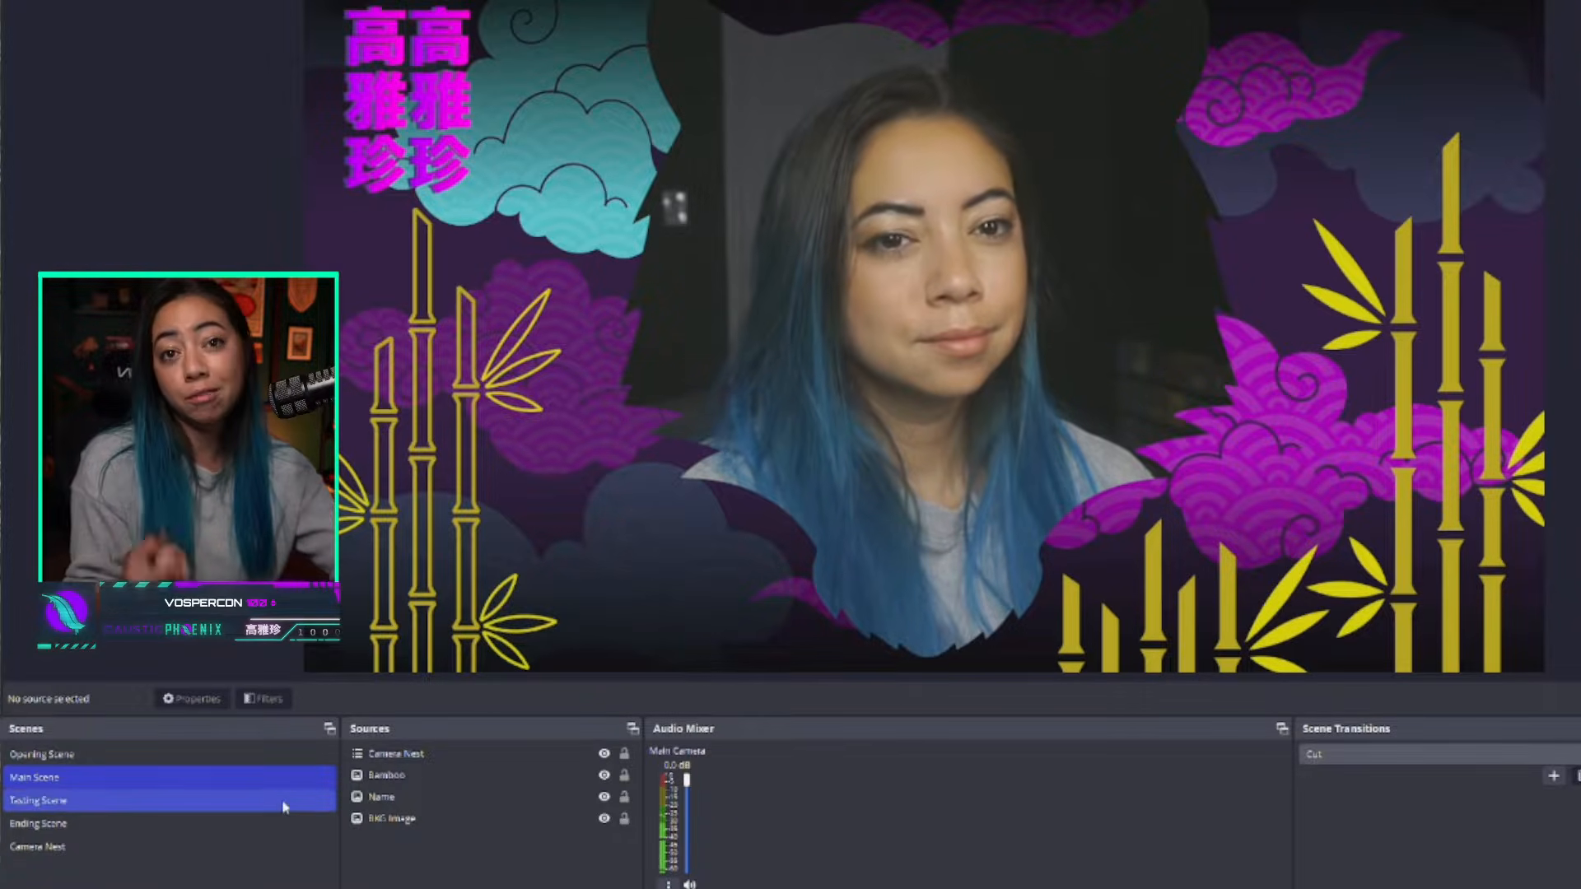
click(256, 798)
click(253, 781)
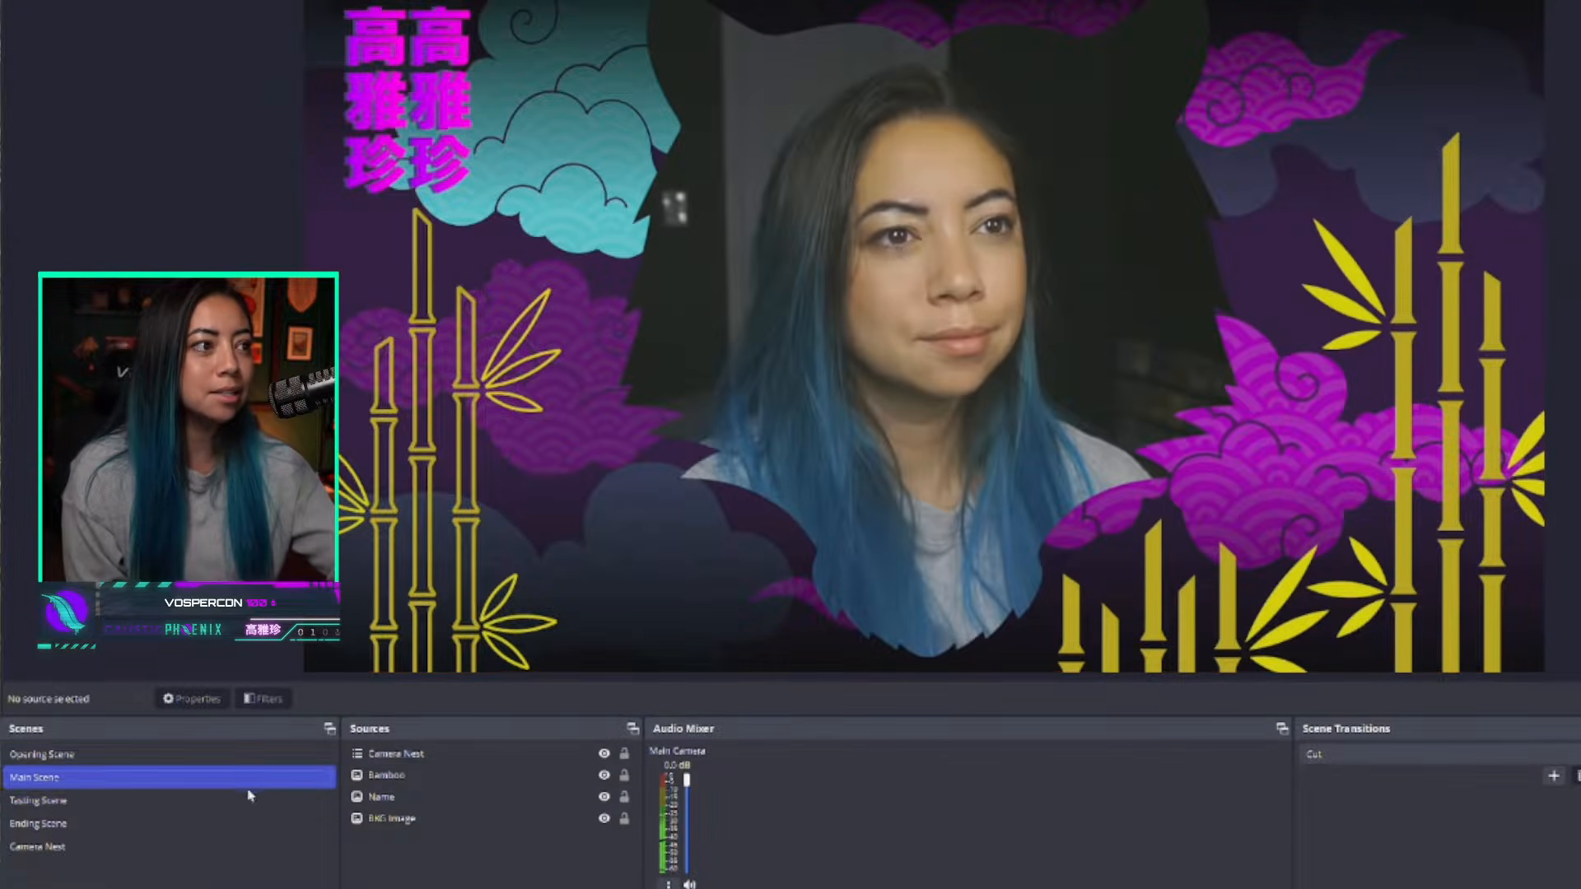
Step: Set the scene transition to Fade with a 3000 ms duration and preview it between the Main Scene and the Tasting Scene
click(1334, 764)
click(1335, 784)
text(000 ms)
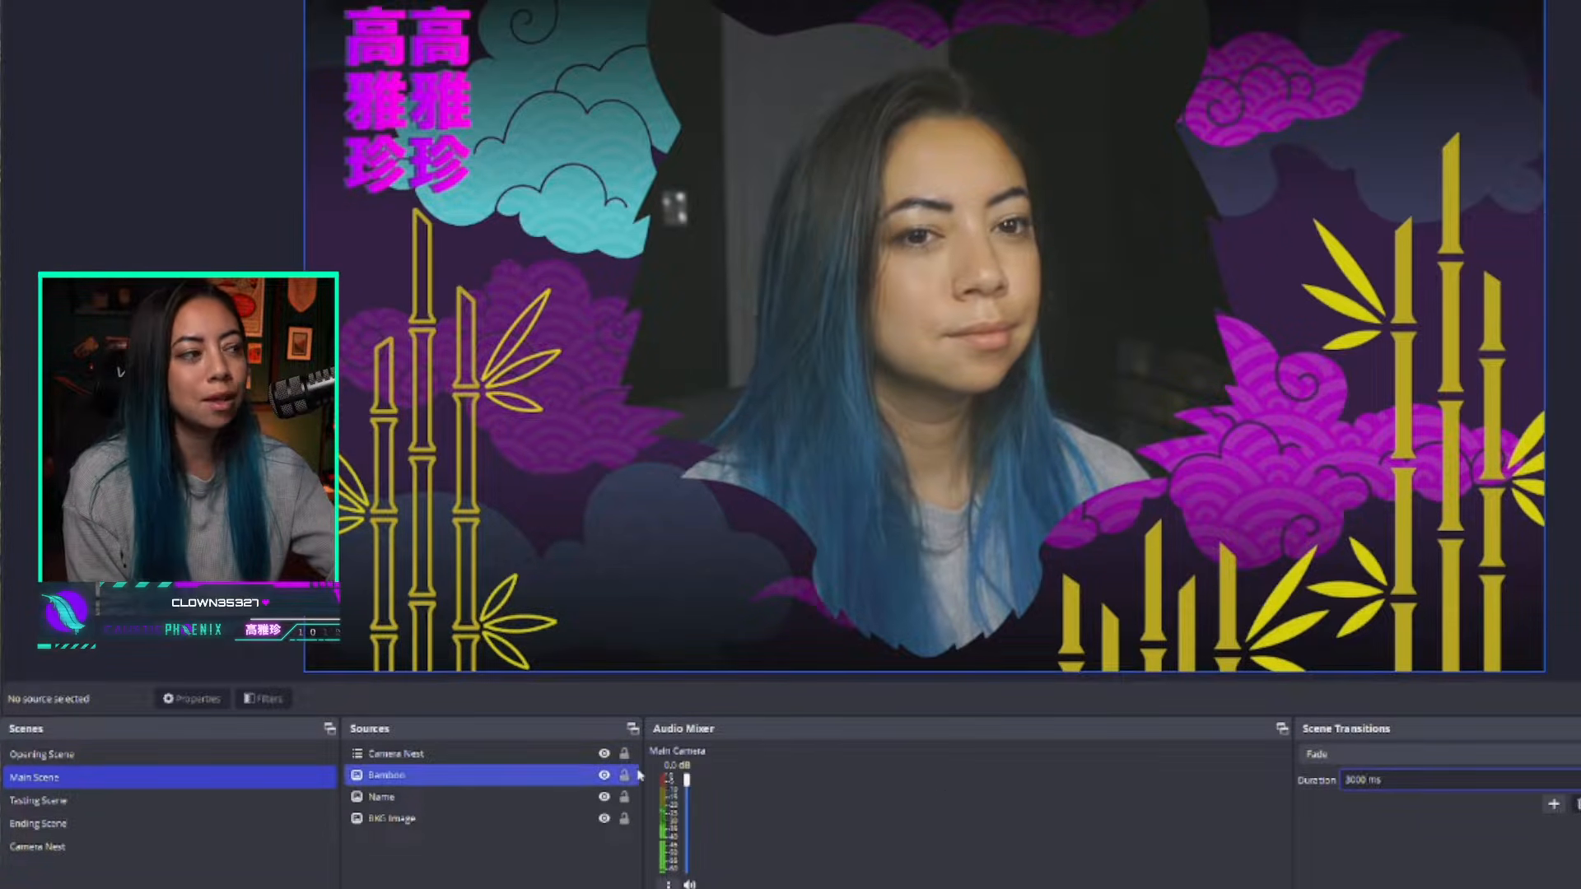
click(183, 800)
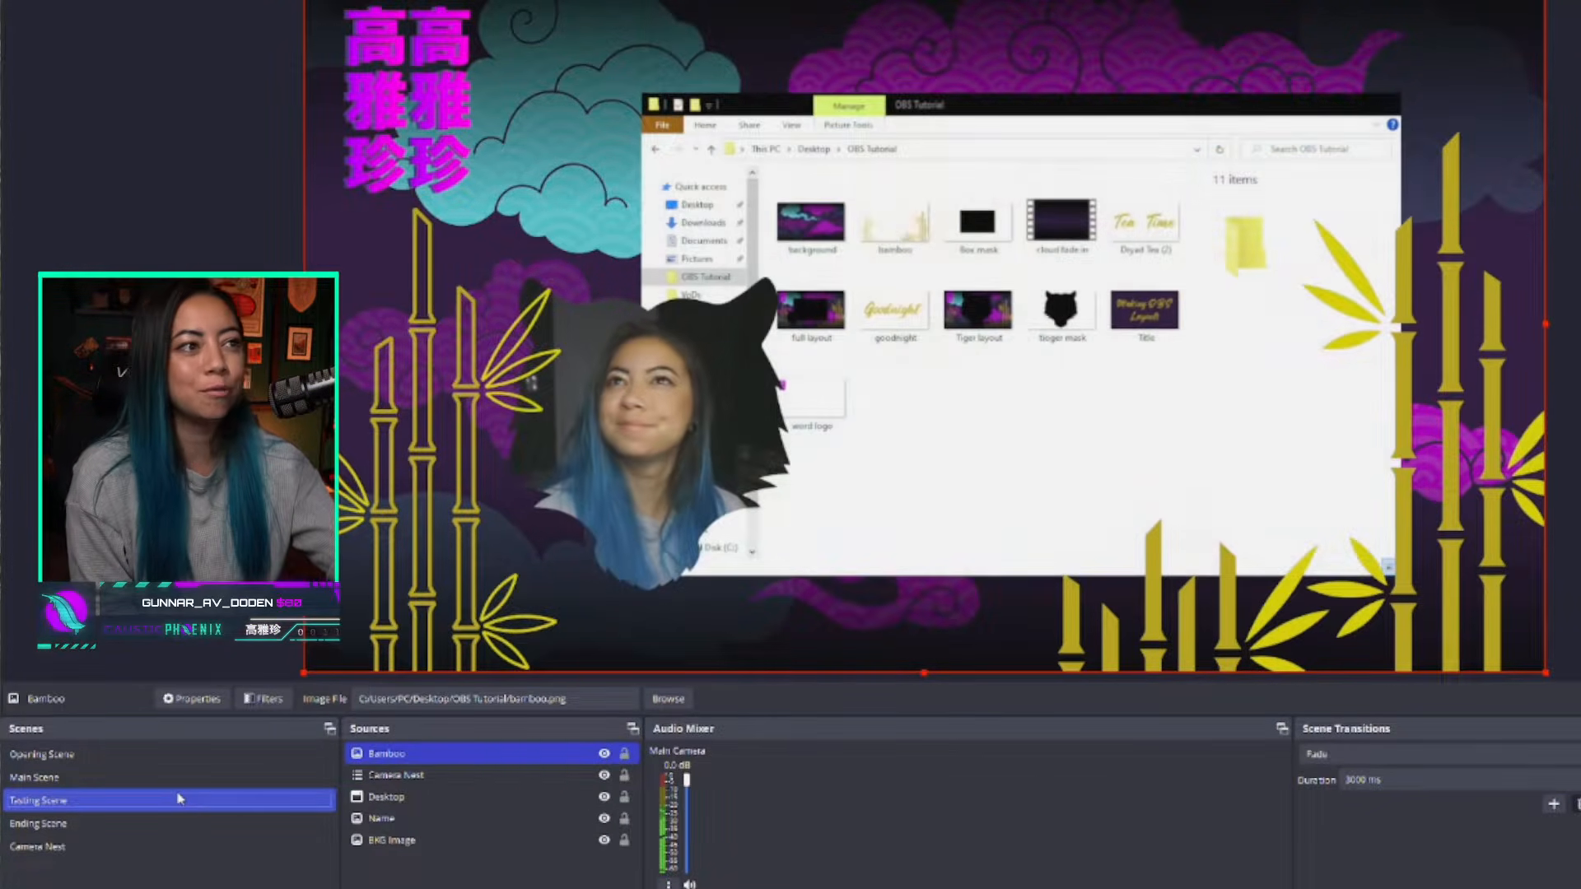
click(200, 781)
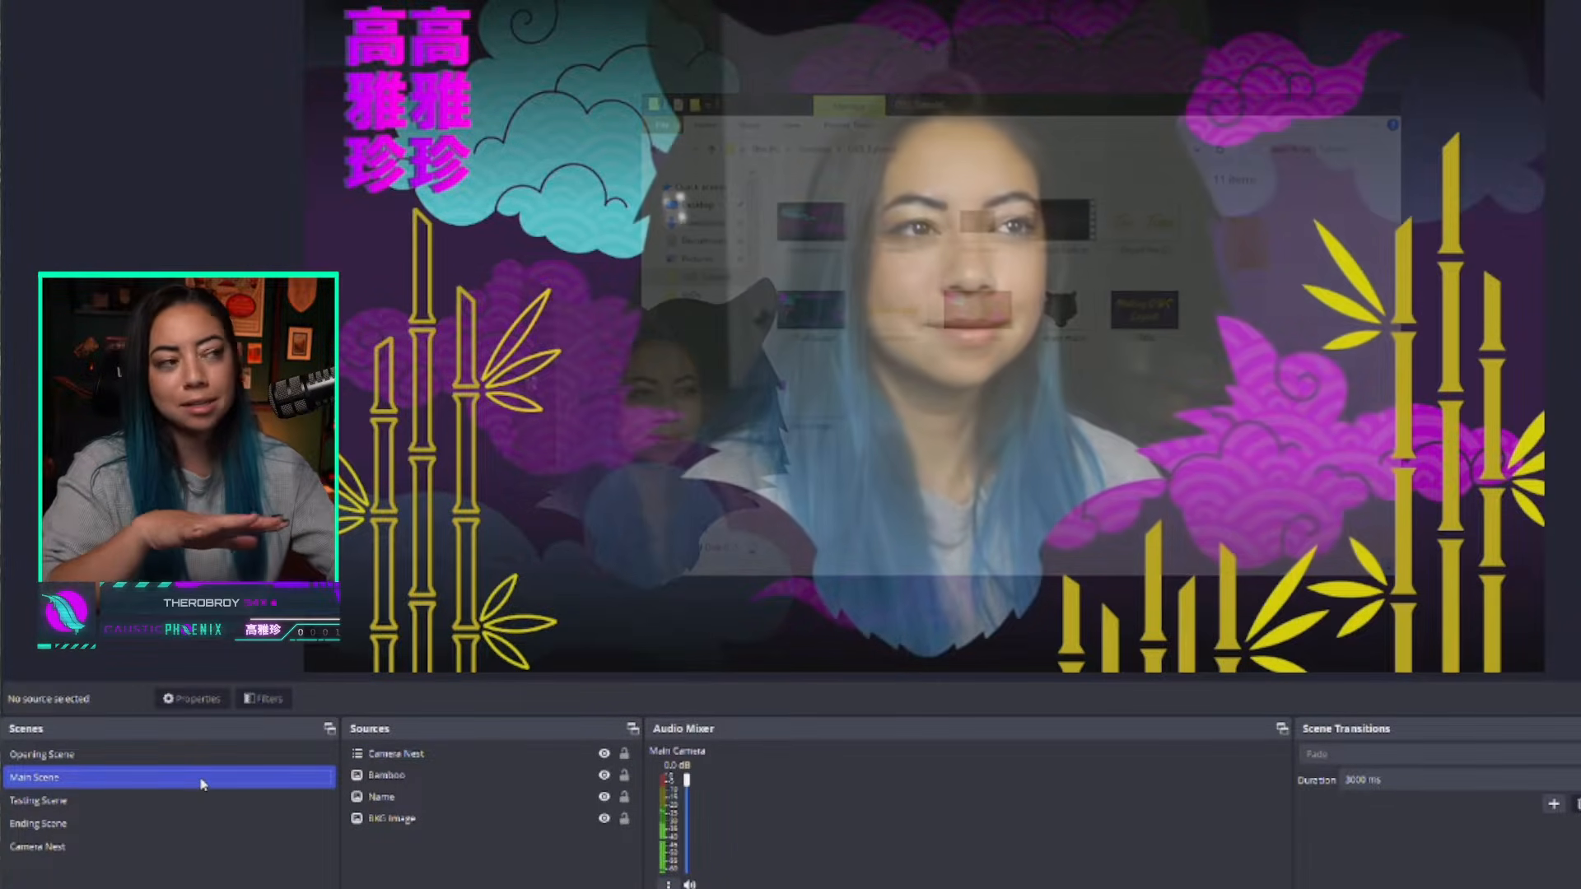
click(161, 811)
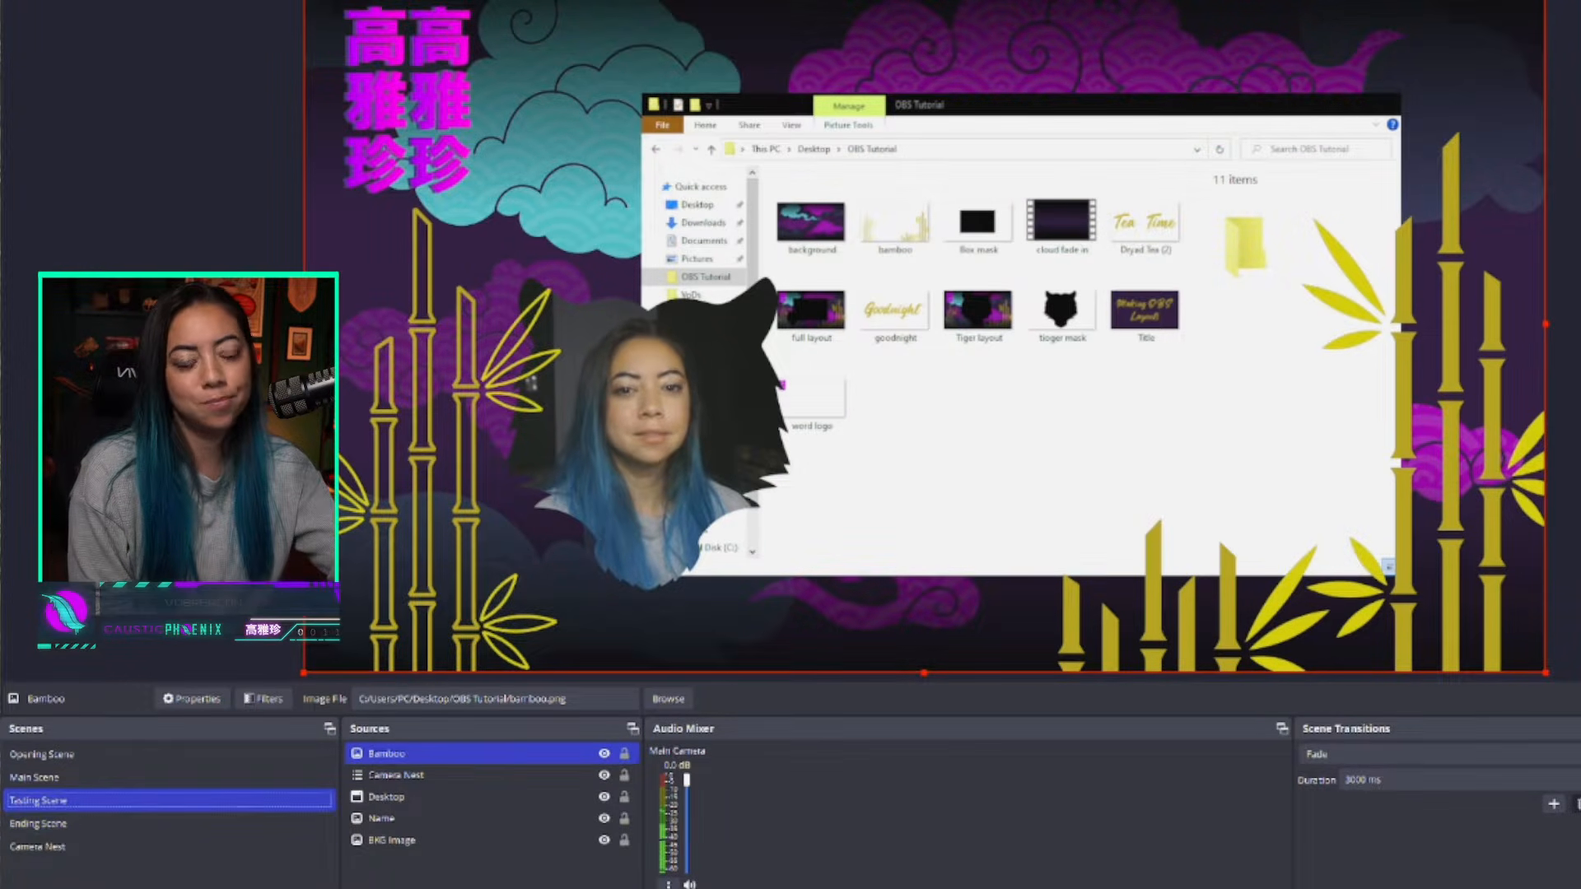
Step: Create a new scene named "Everything Scene"
click(16, 884)
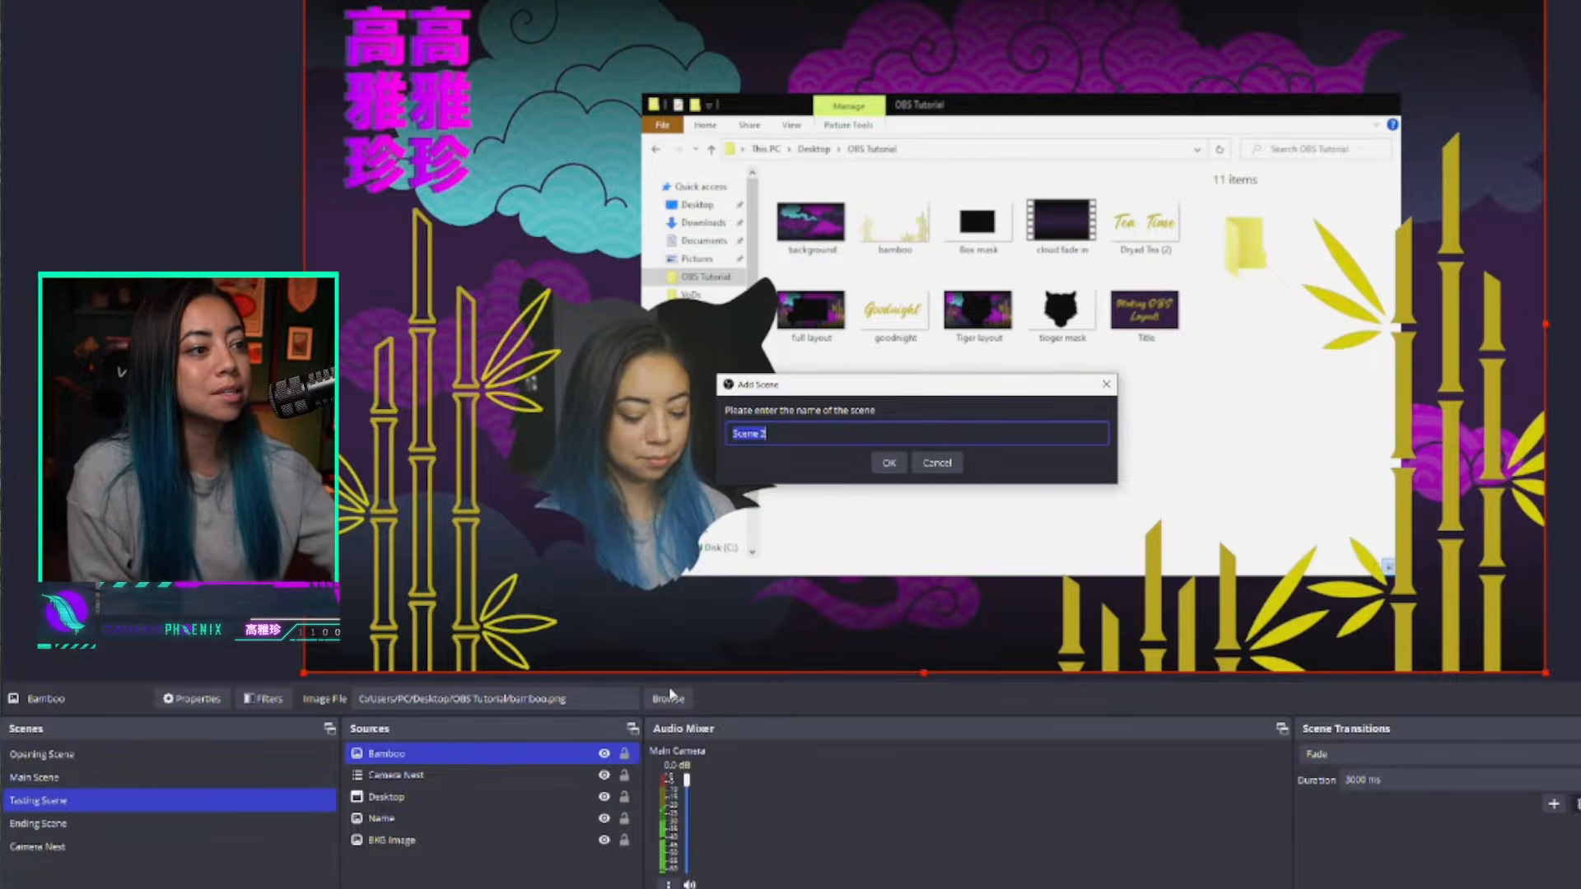
text(Ev)
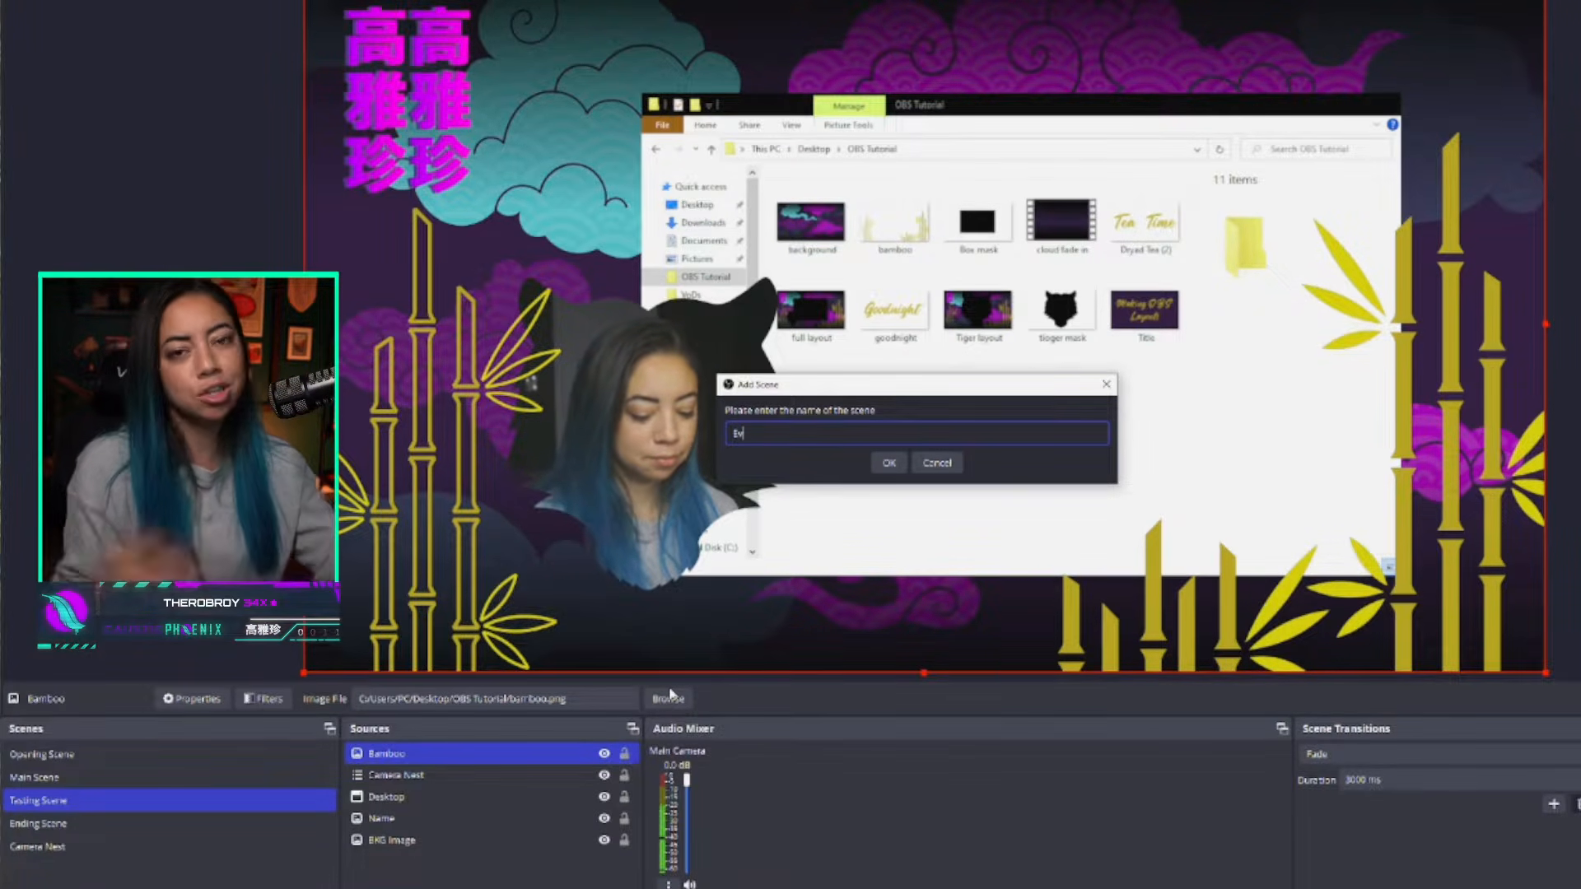
text(erything Scene)
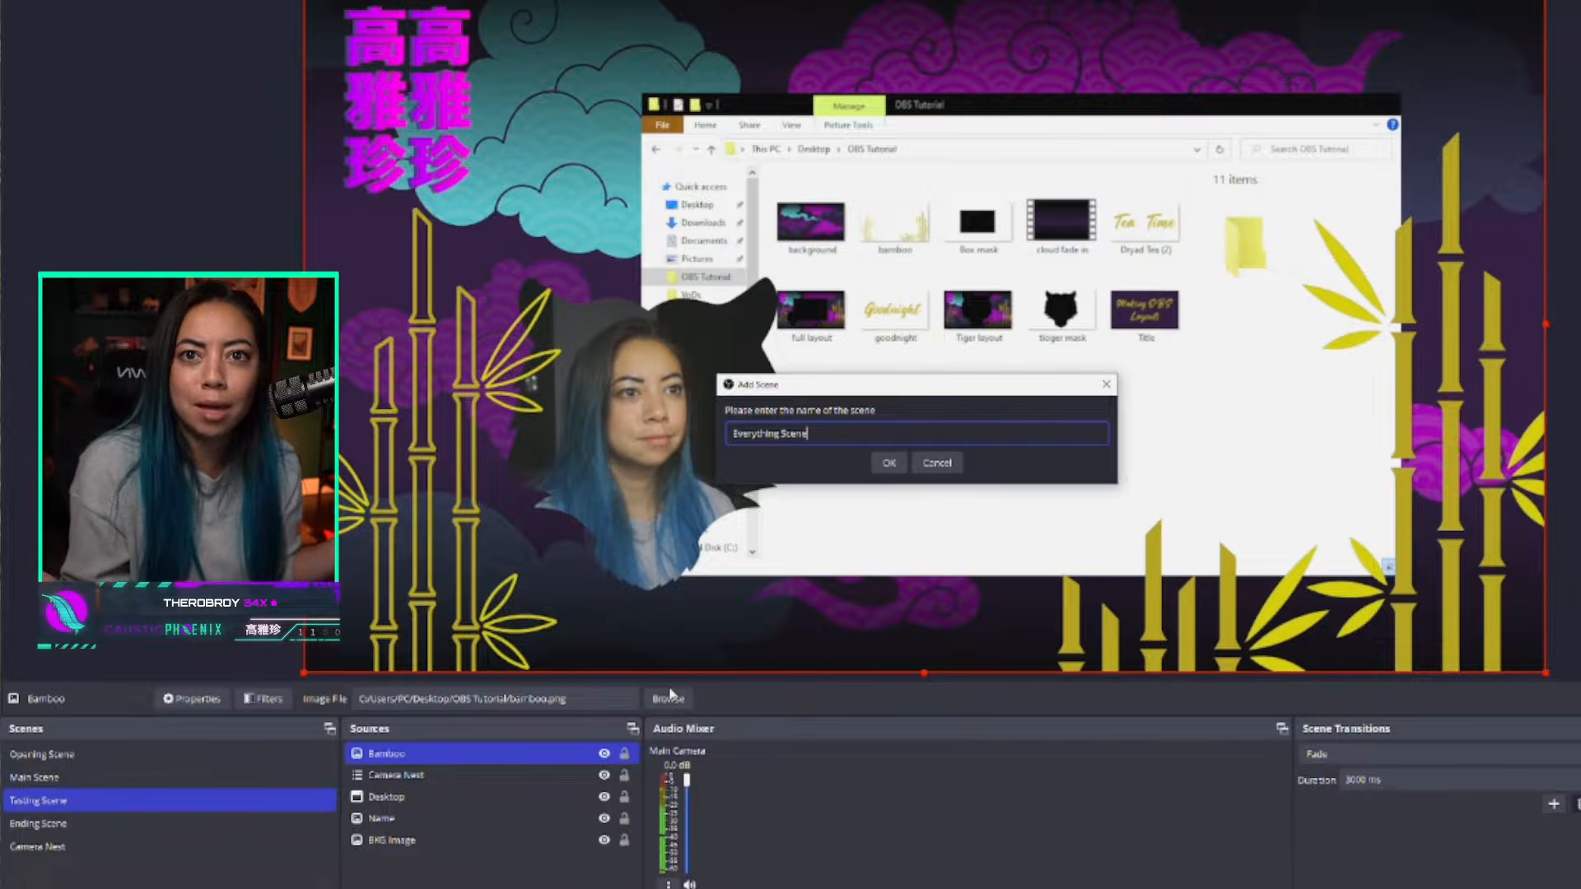
key(Return)
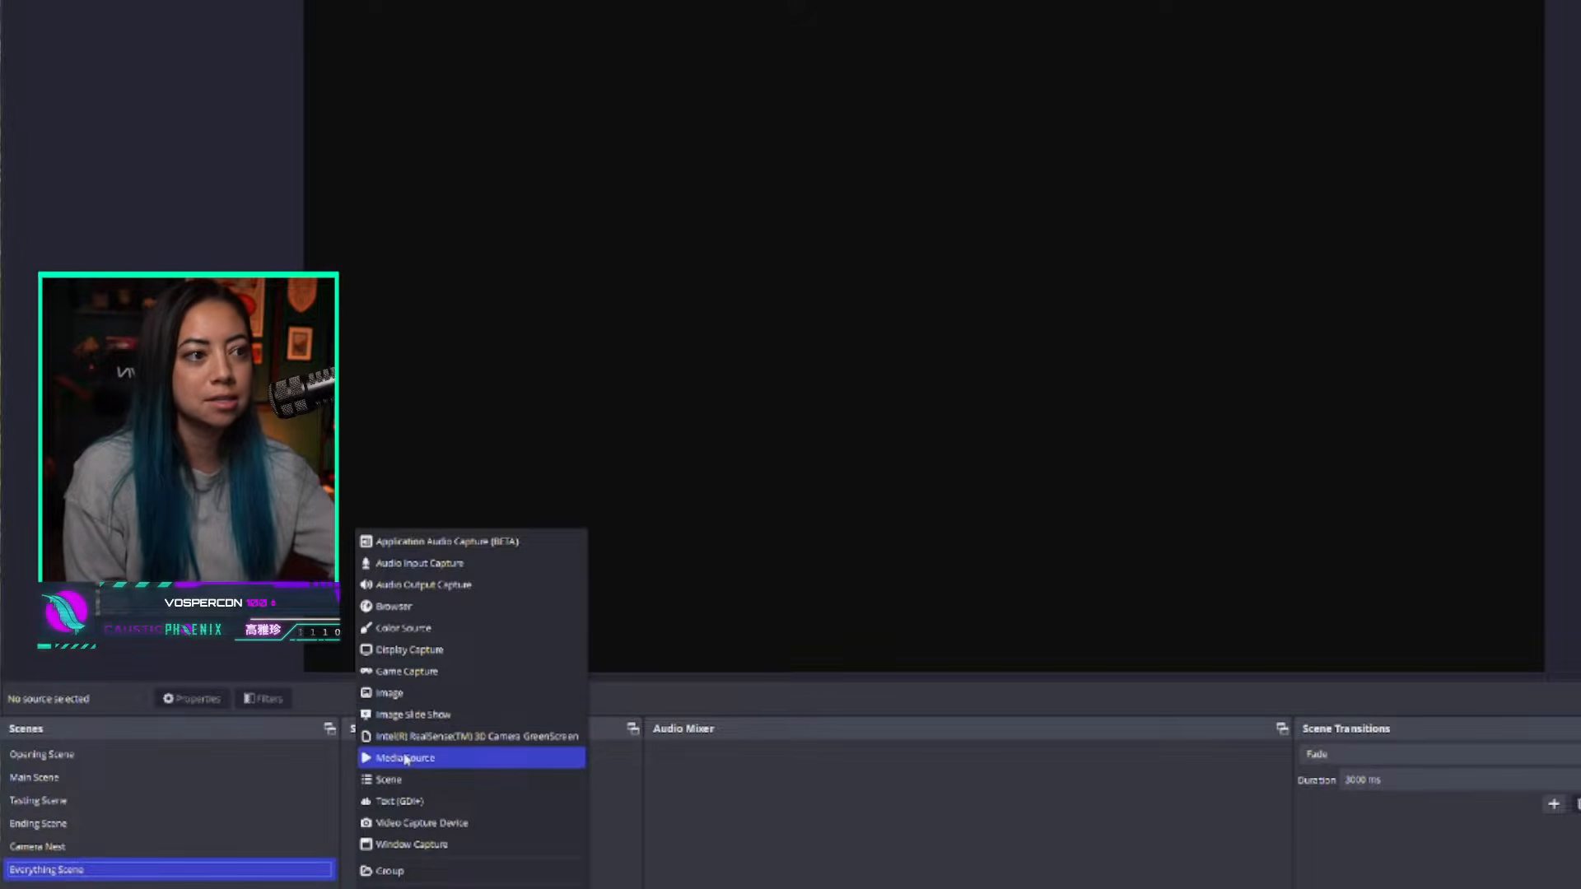
Step: Add the existing BKG Image source to the Everything Scene
click(407, 694)
click(803, 392)
click(830, 441)
click(962, 532)
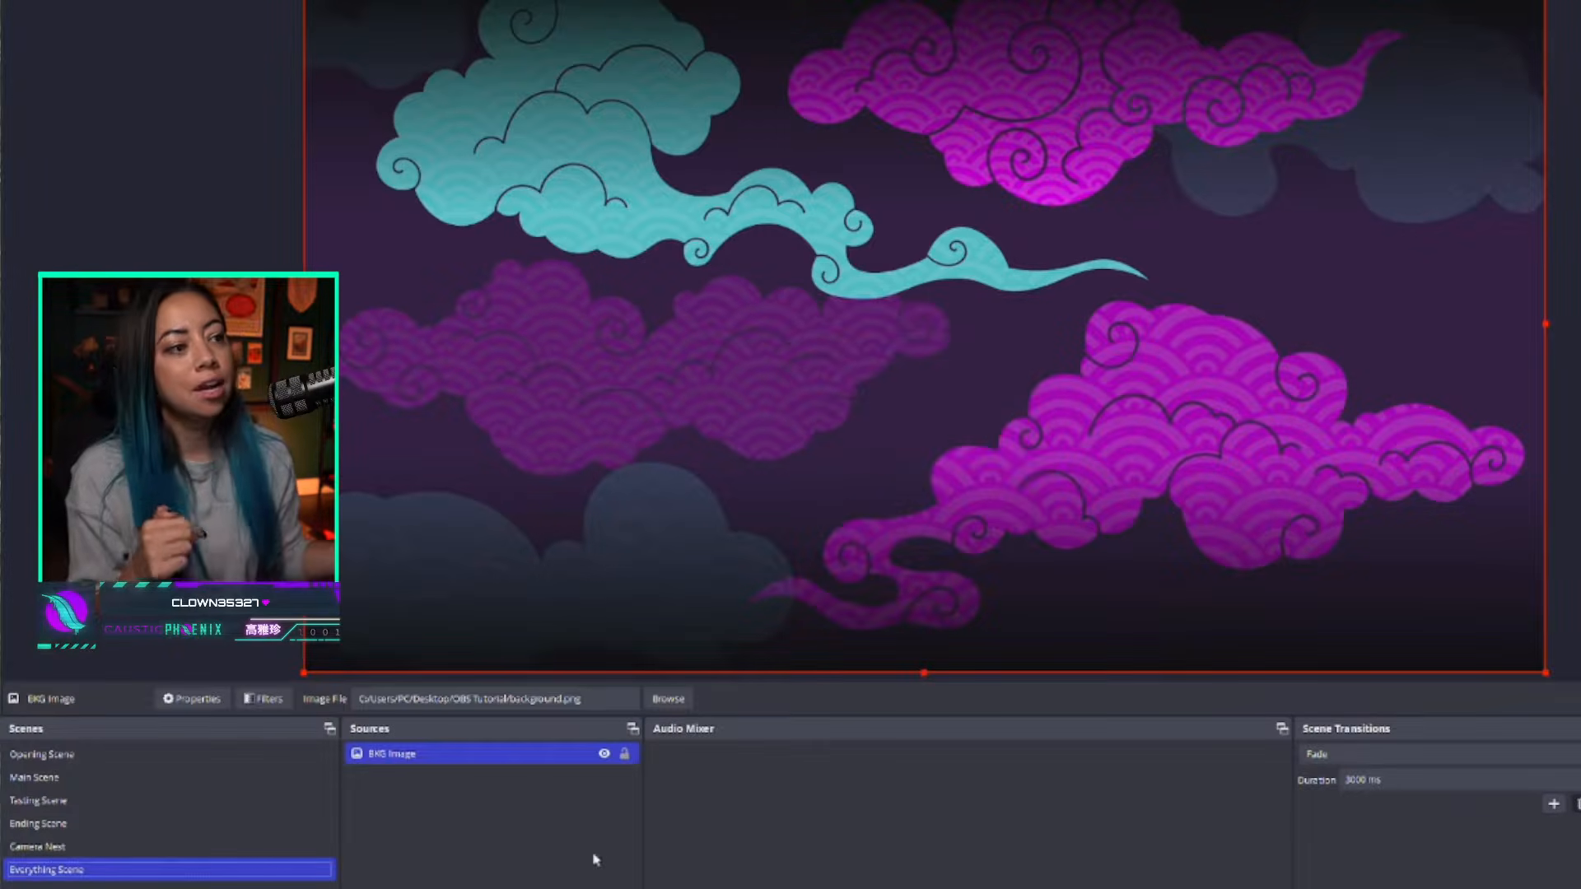
Step: Add the existing Name image source above the background in the Everything Scene
click(357, 888)
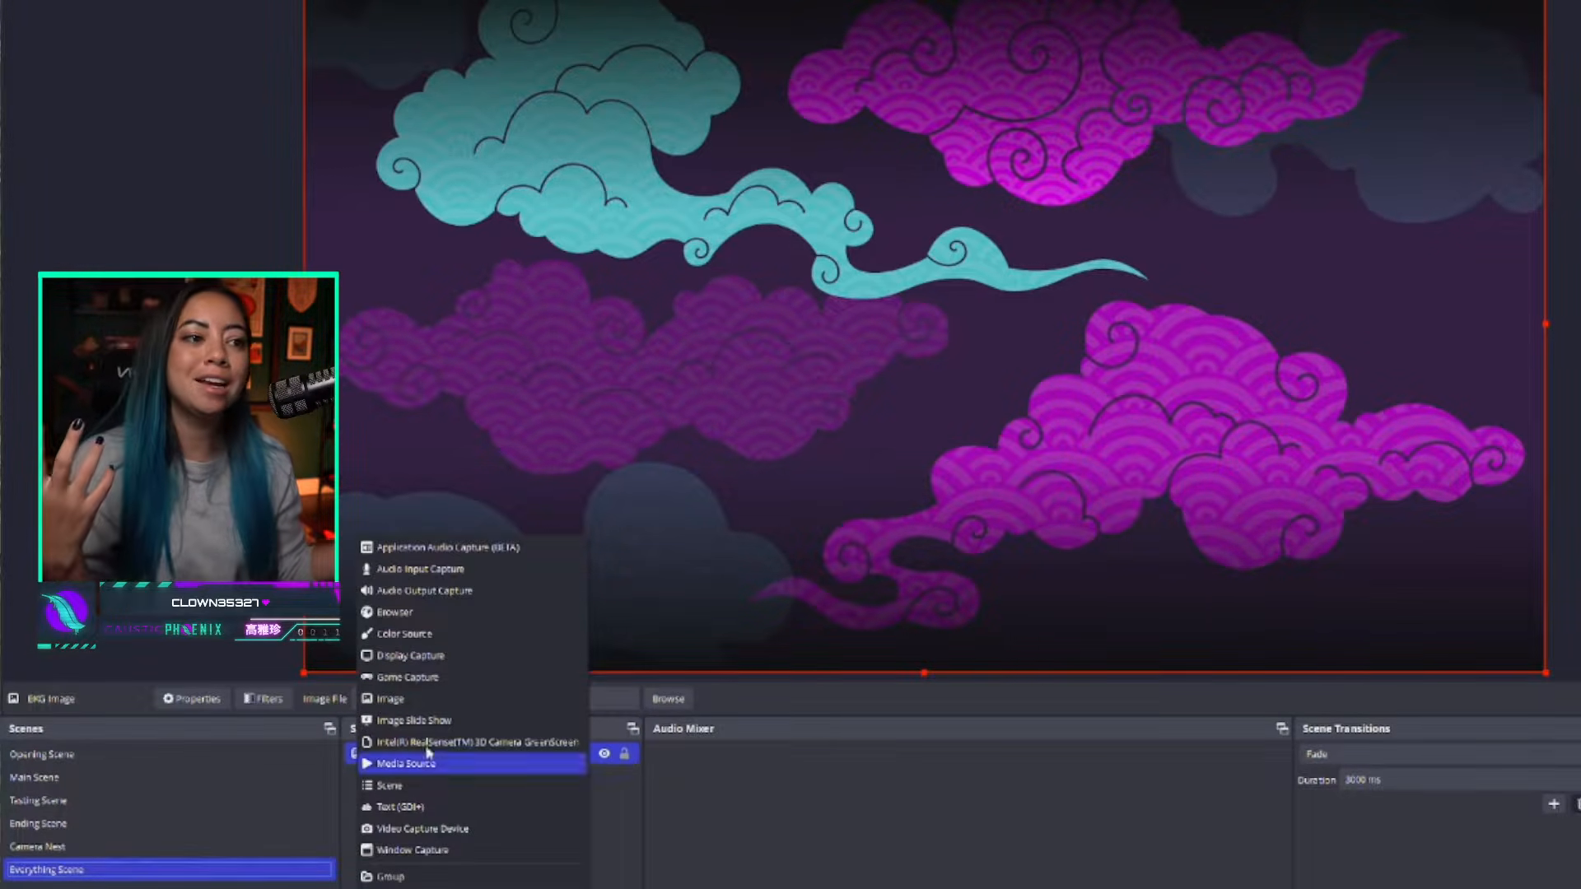
click(416, 697)
click(836, 395)
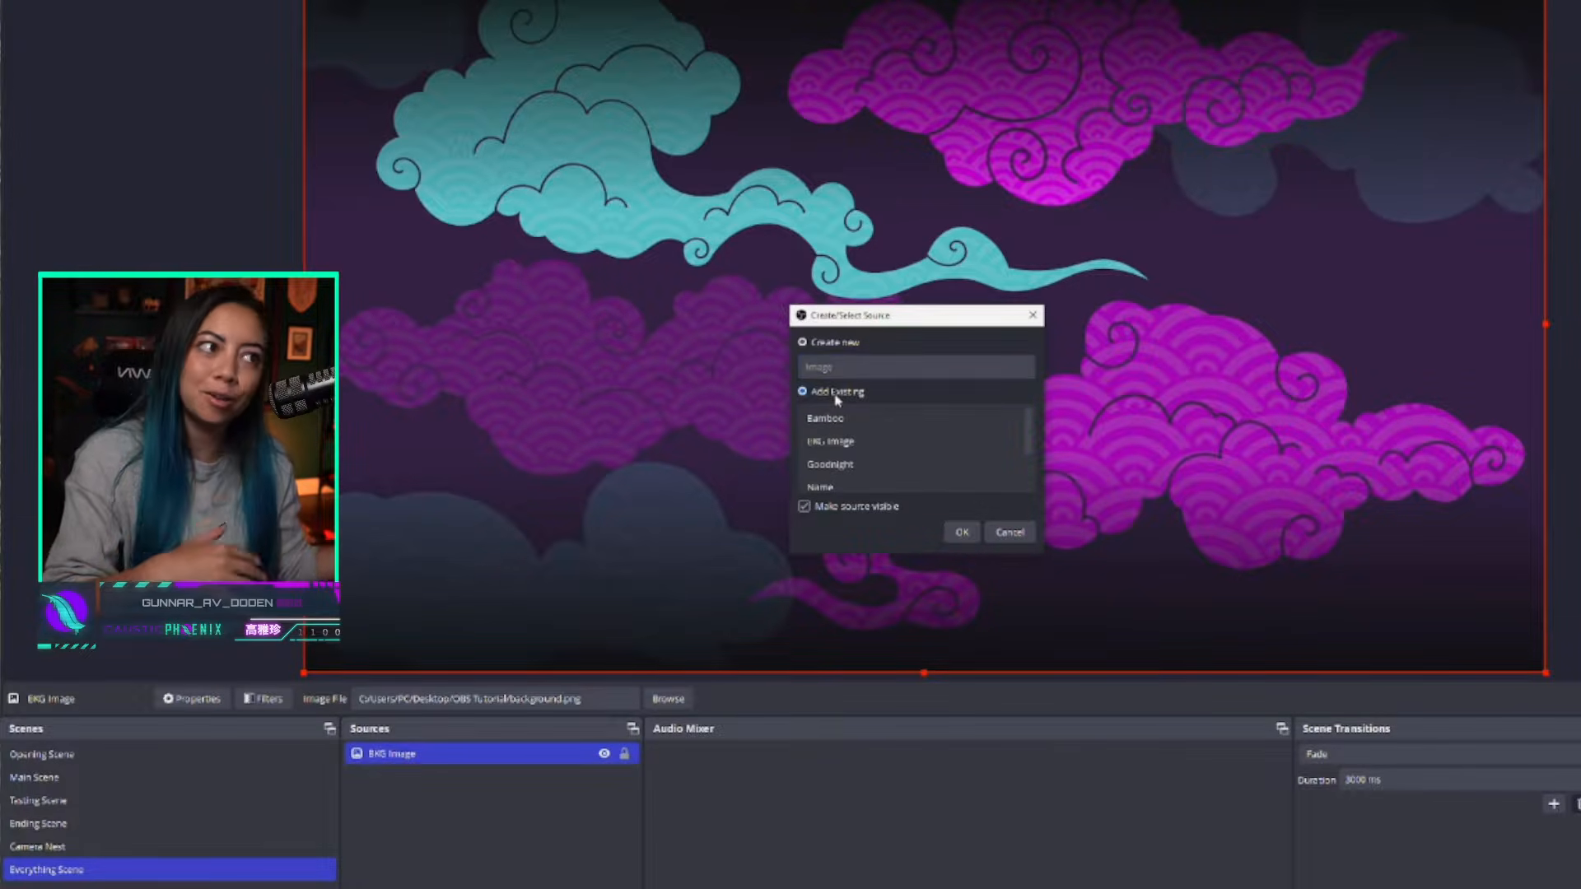
click(824, 486)
click(962, 532)
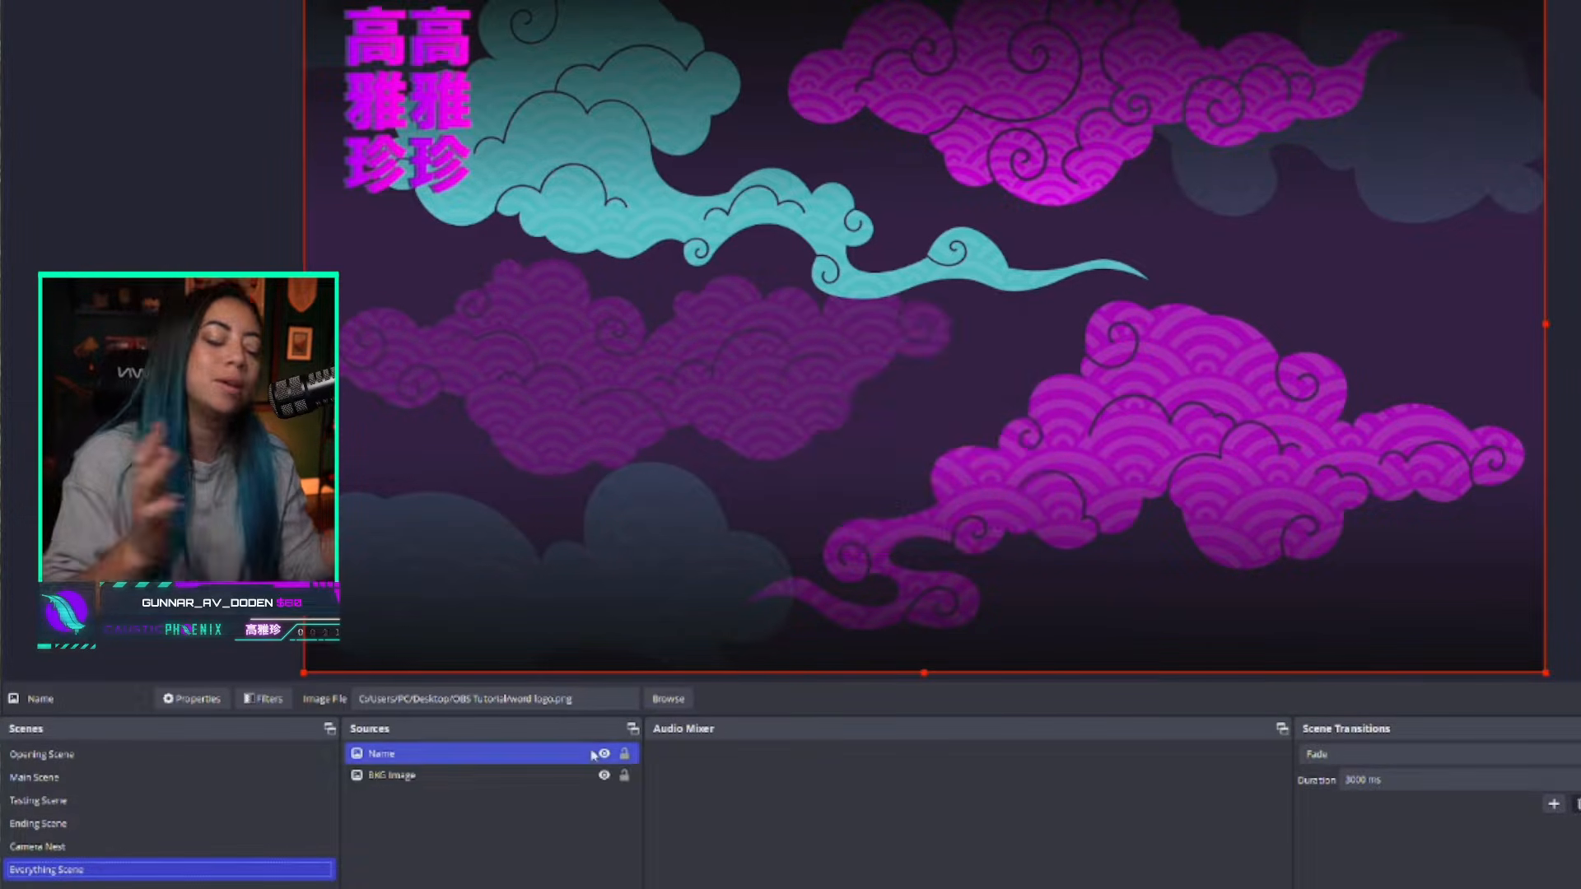
Step: Add the existing Bamboo image source to the Everything Scene
click(359, 887)
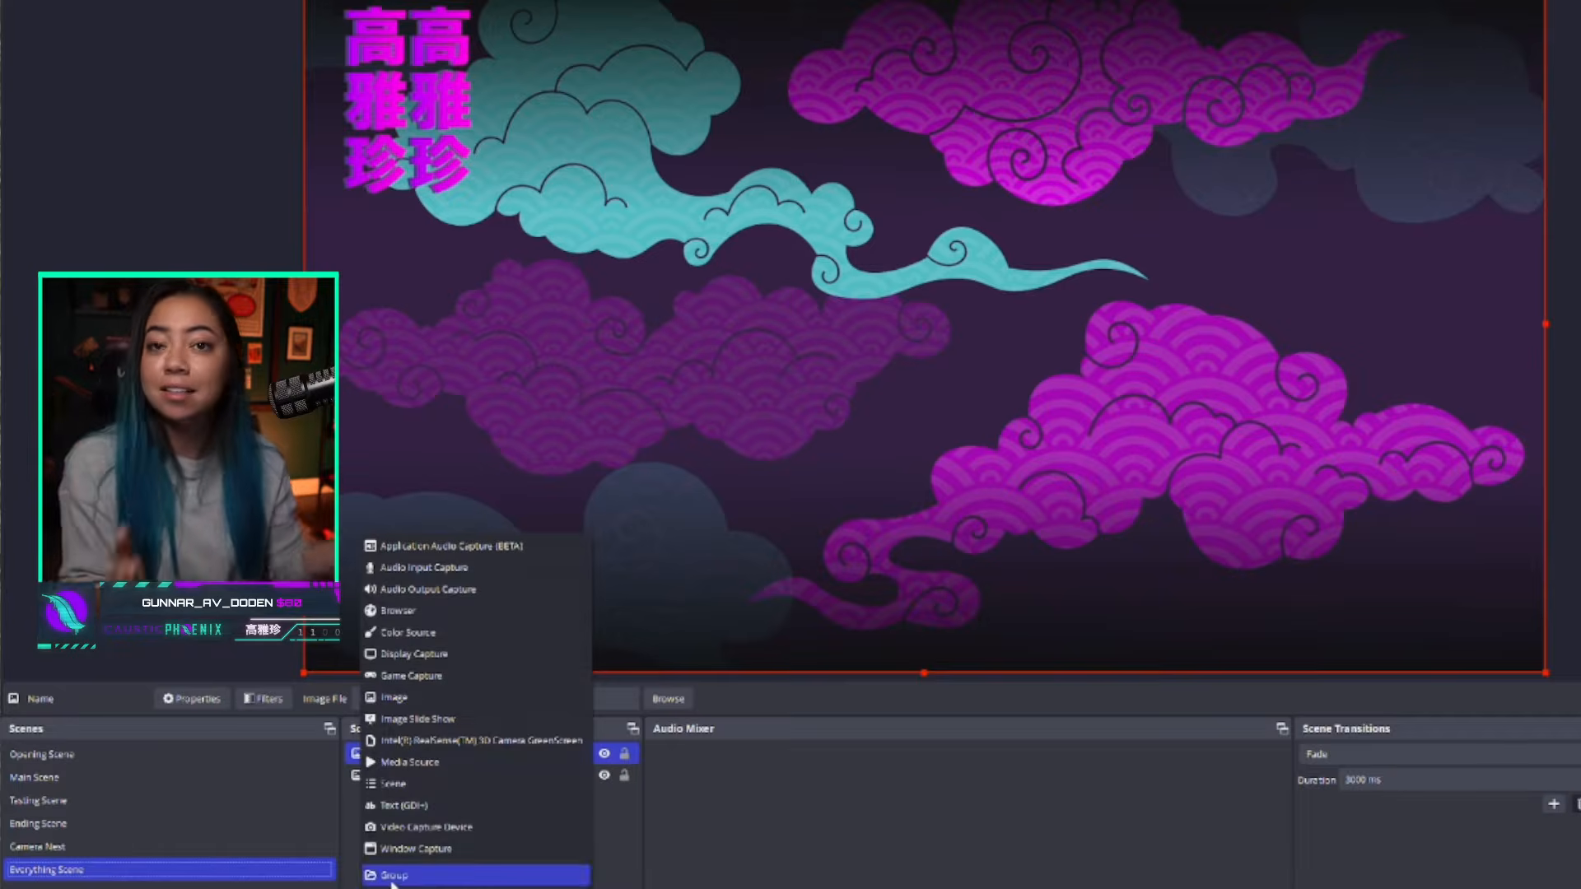
click(470, 697)
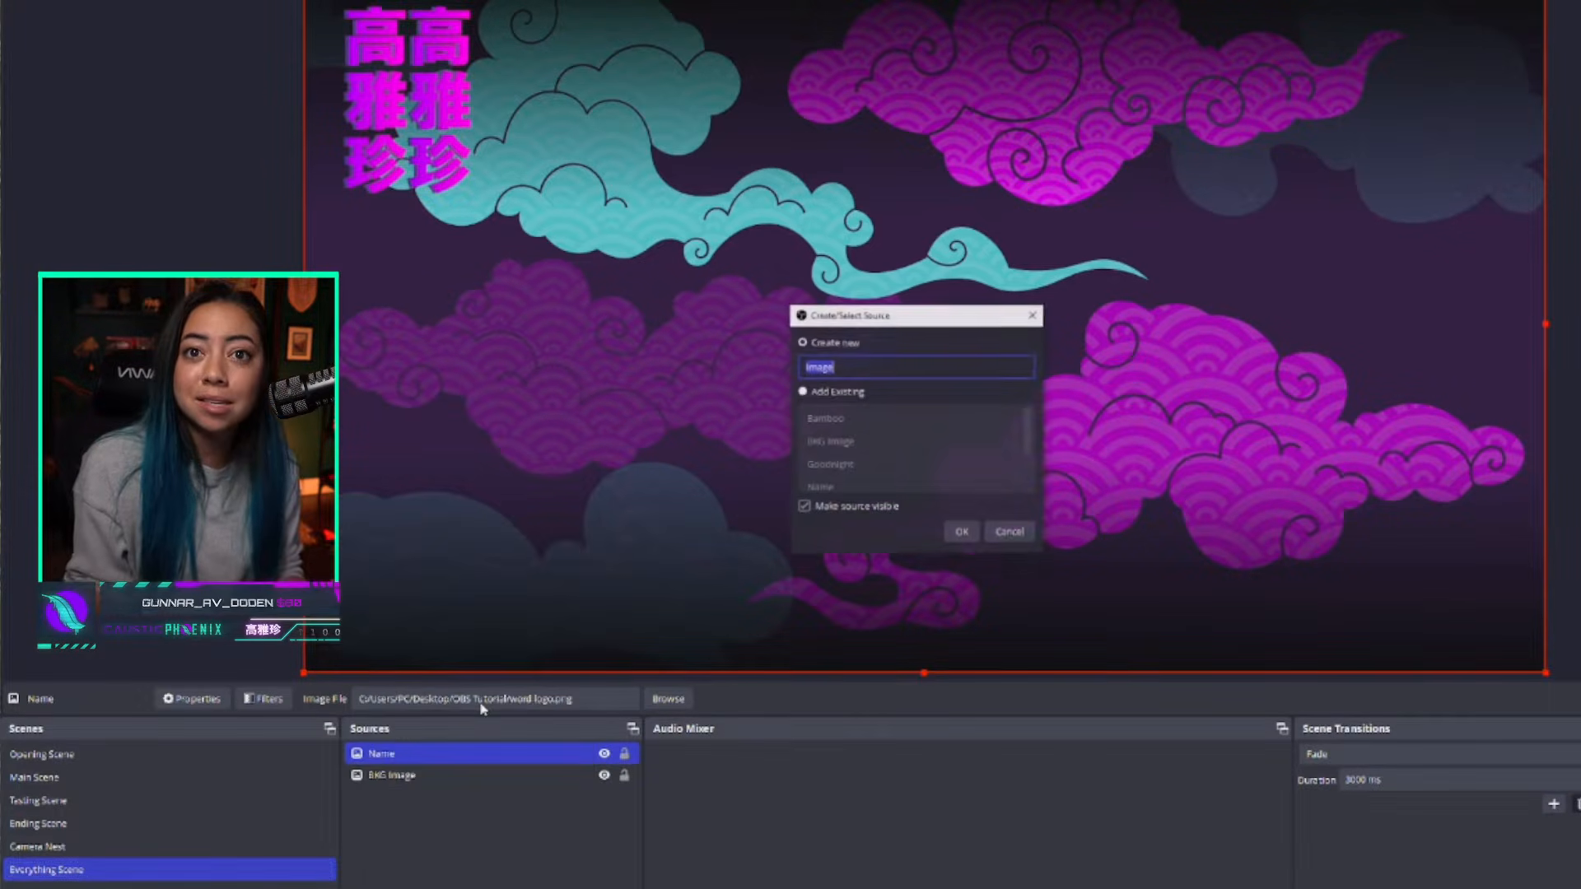
click(822, 394)
click(830, 418)
click(962, 532)
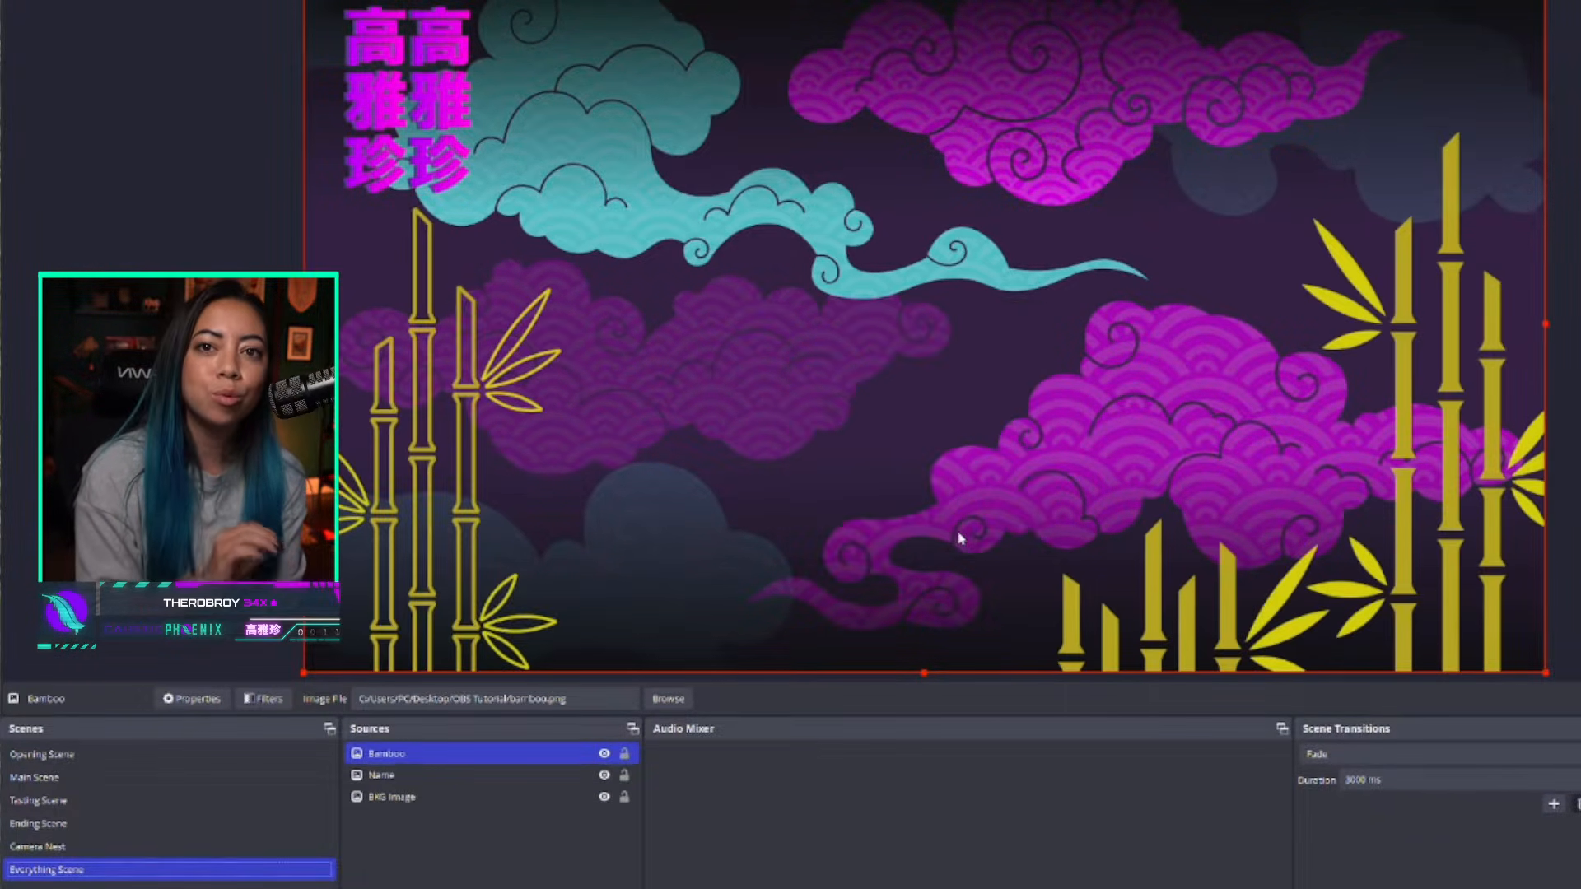
Step: Add the existing Camera Nest scene as a source and shrink it into the canvas's lower left, about 170 px above the bottom edge
click(359, 887)
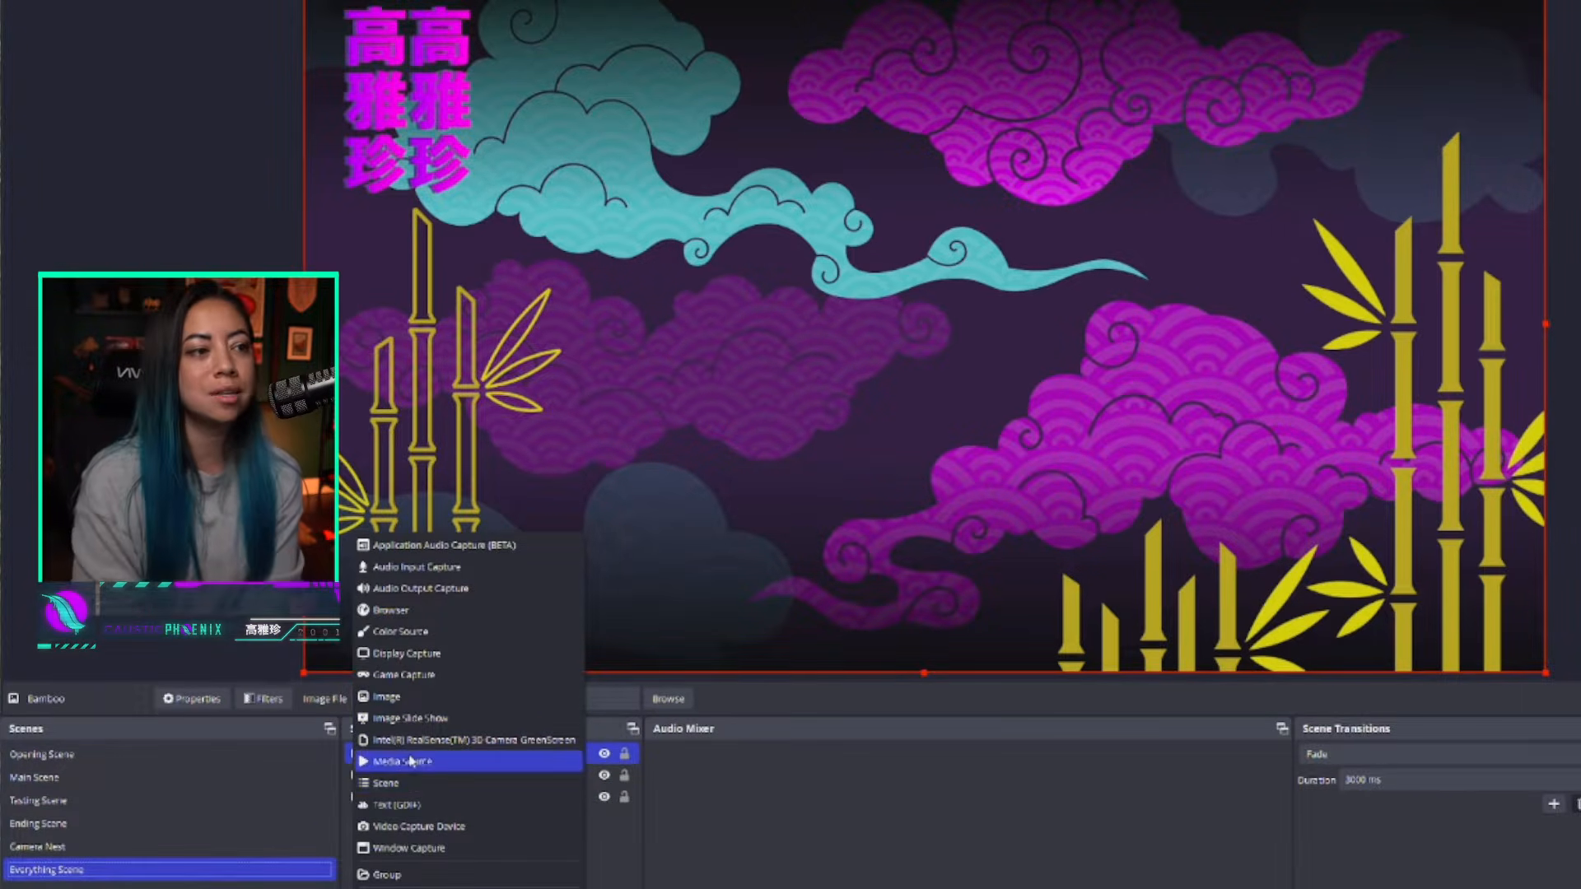
click(401, 782)
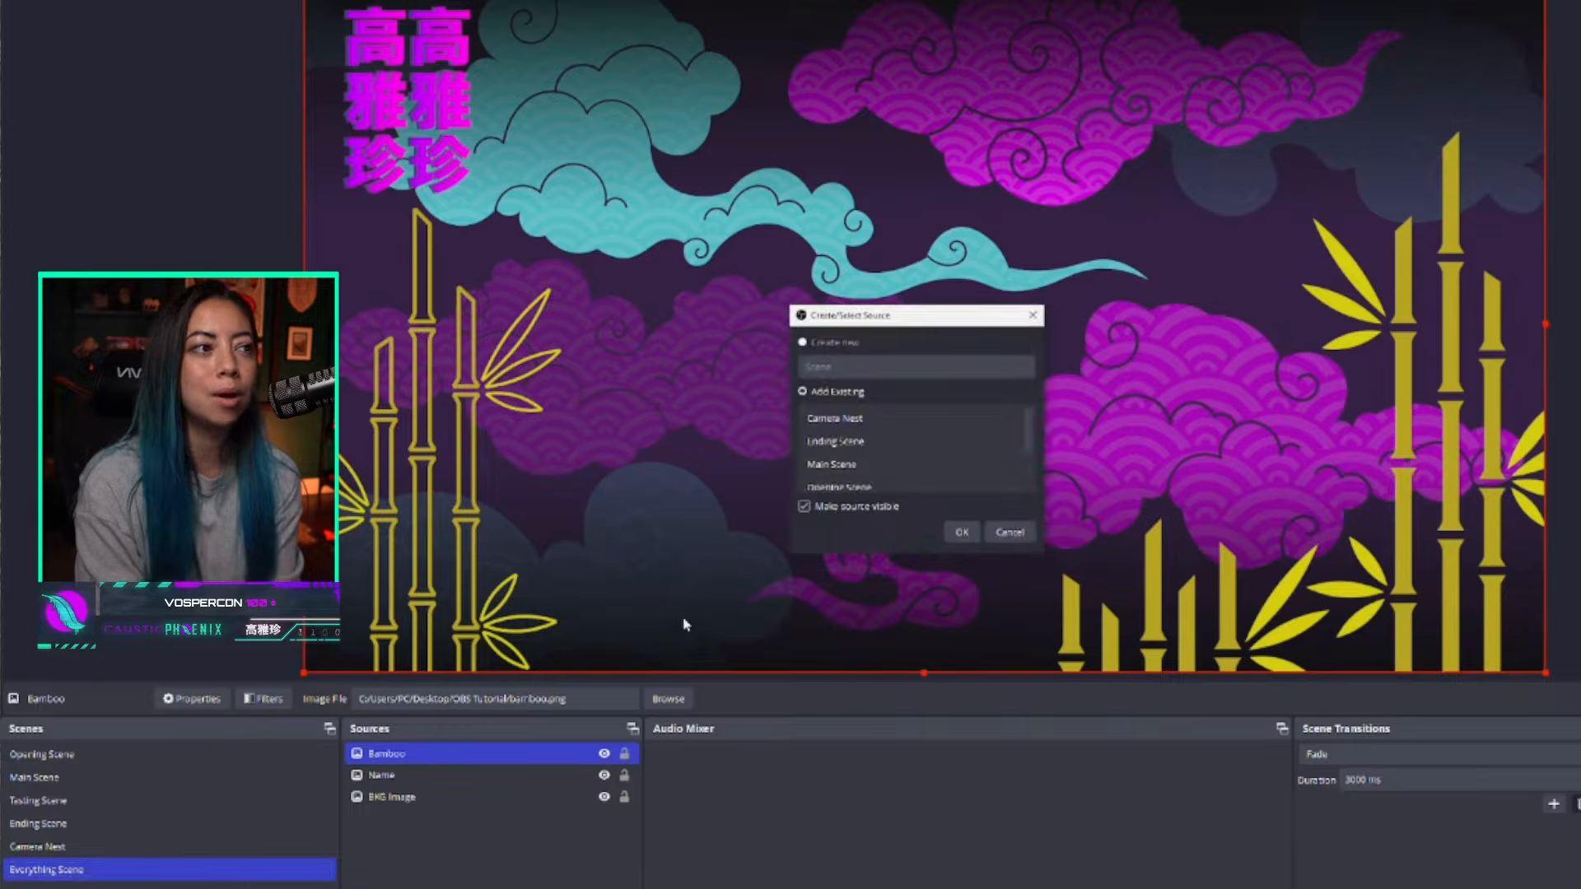
click(848, 418)
click(961, 532)
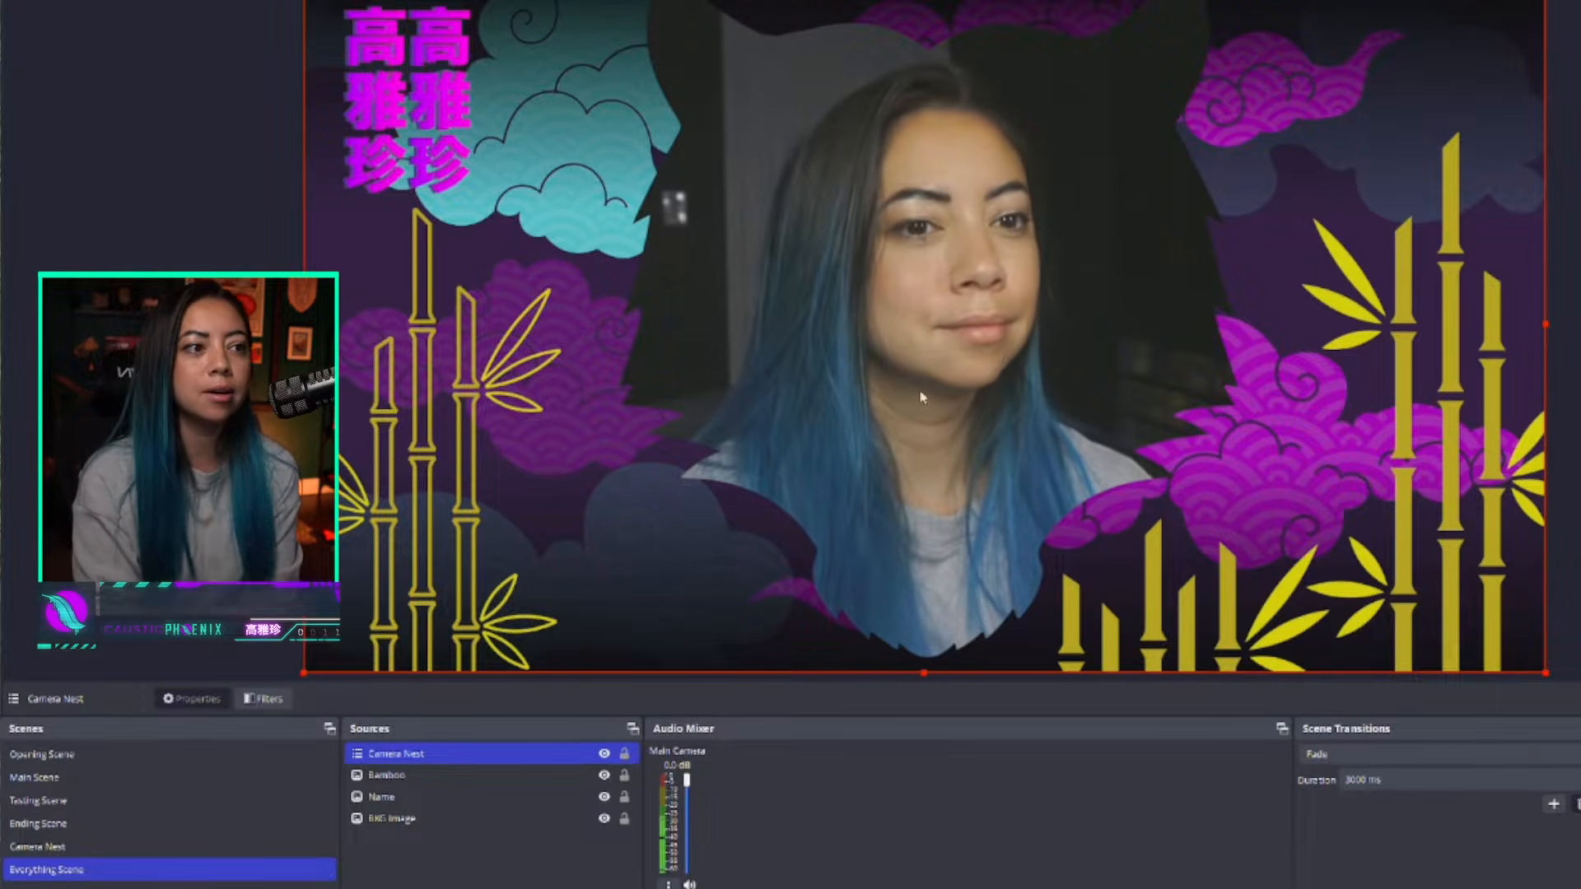
drag(1545, 1, 686, 381)
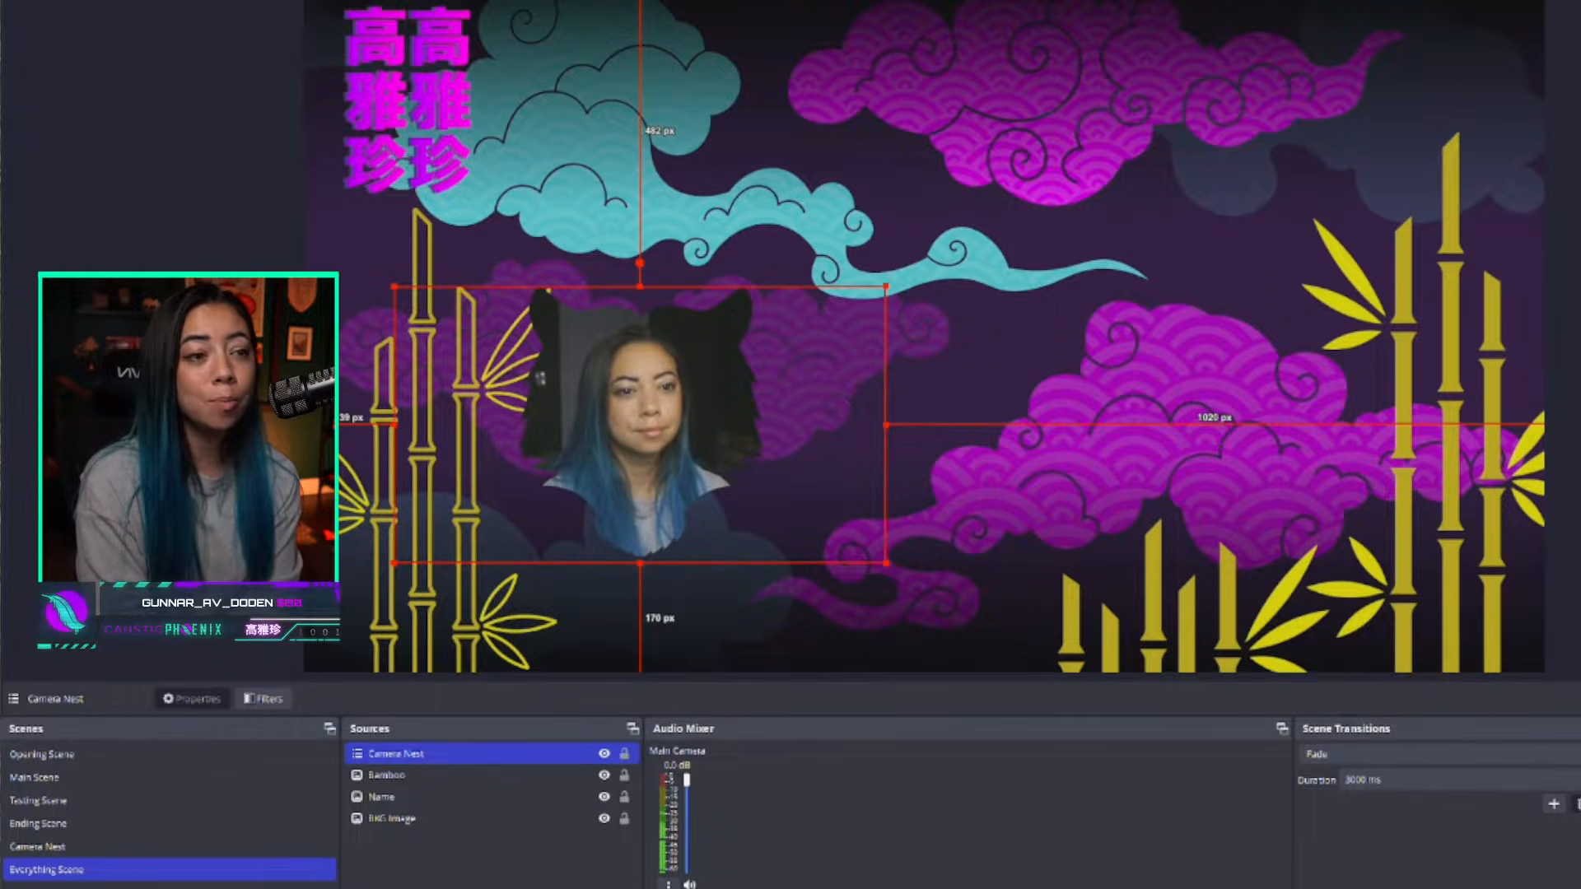
Step: Add the existing Desktop window capture and enlarge it over the canvas's right side, about 500 px from the left edge
click(357, 887)
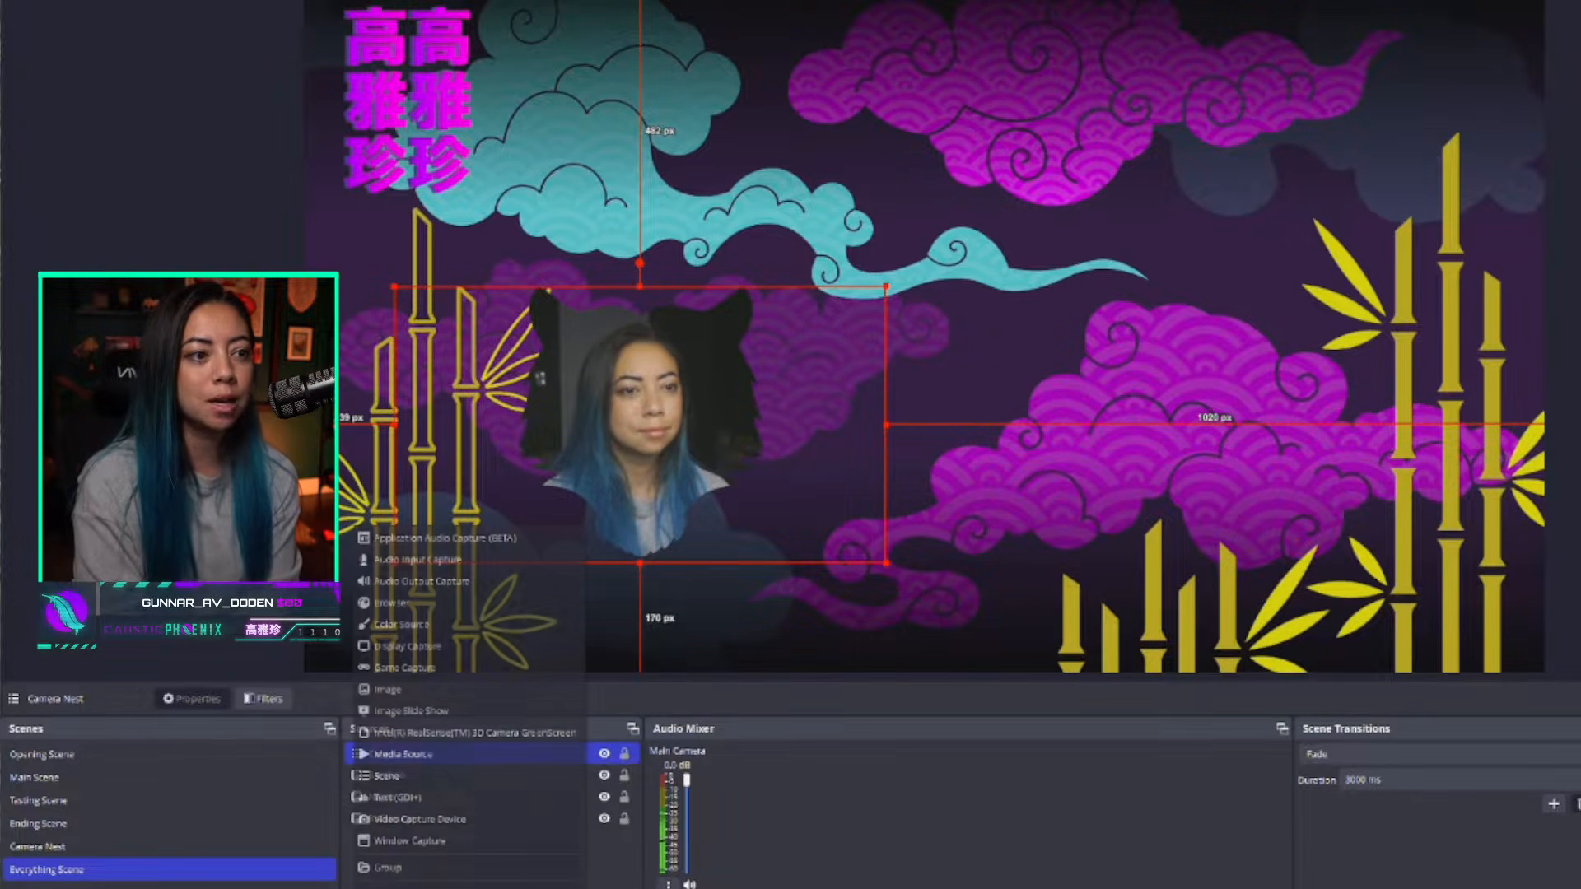
click(420, 841)
click(836, 418)
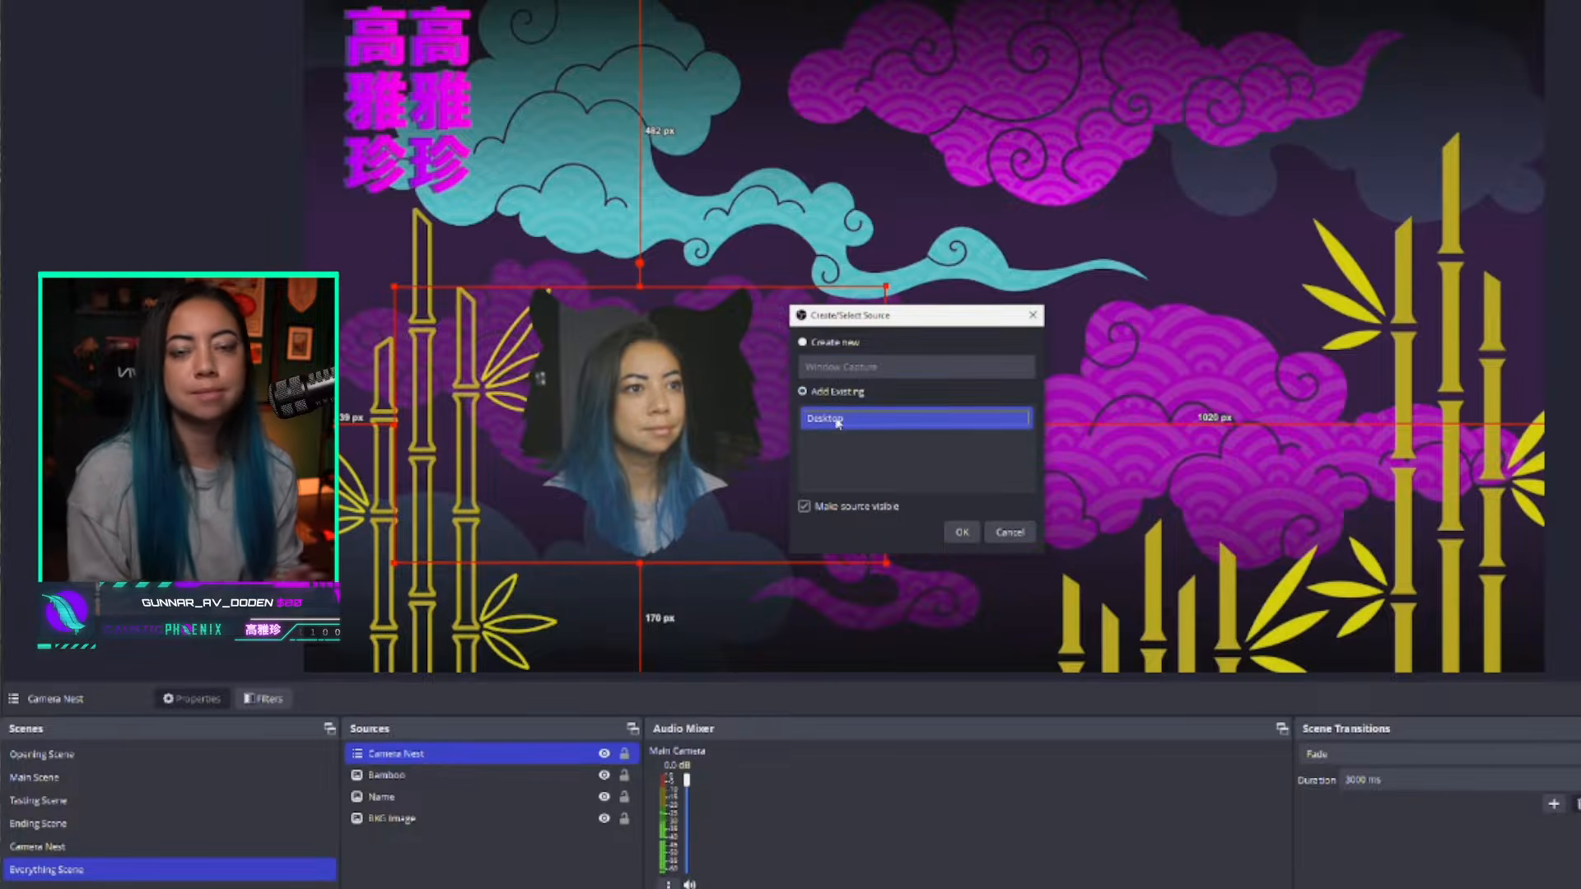
click(962, 532)
drag(724, 329, 1044, 385)
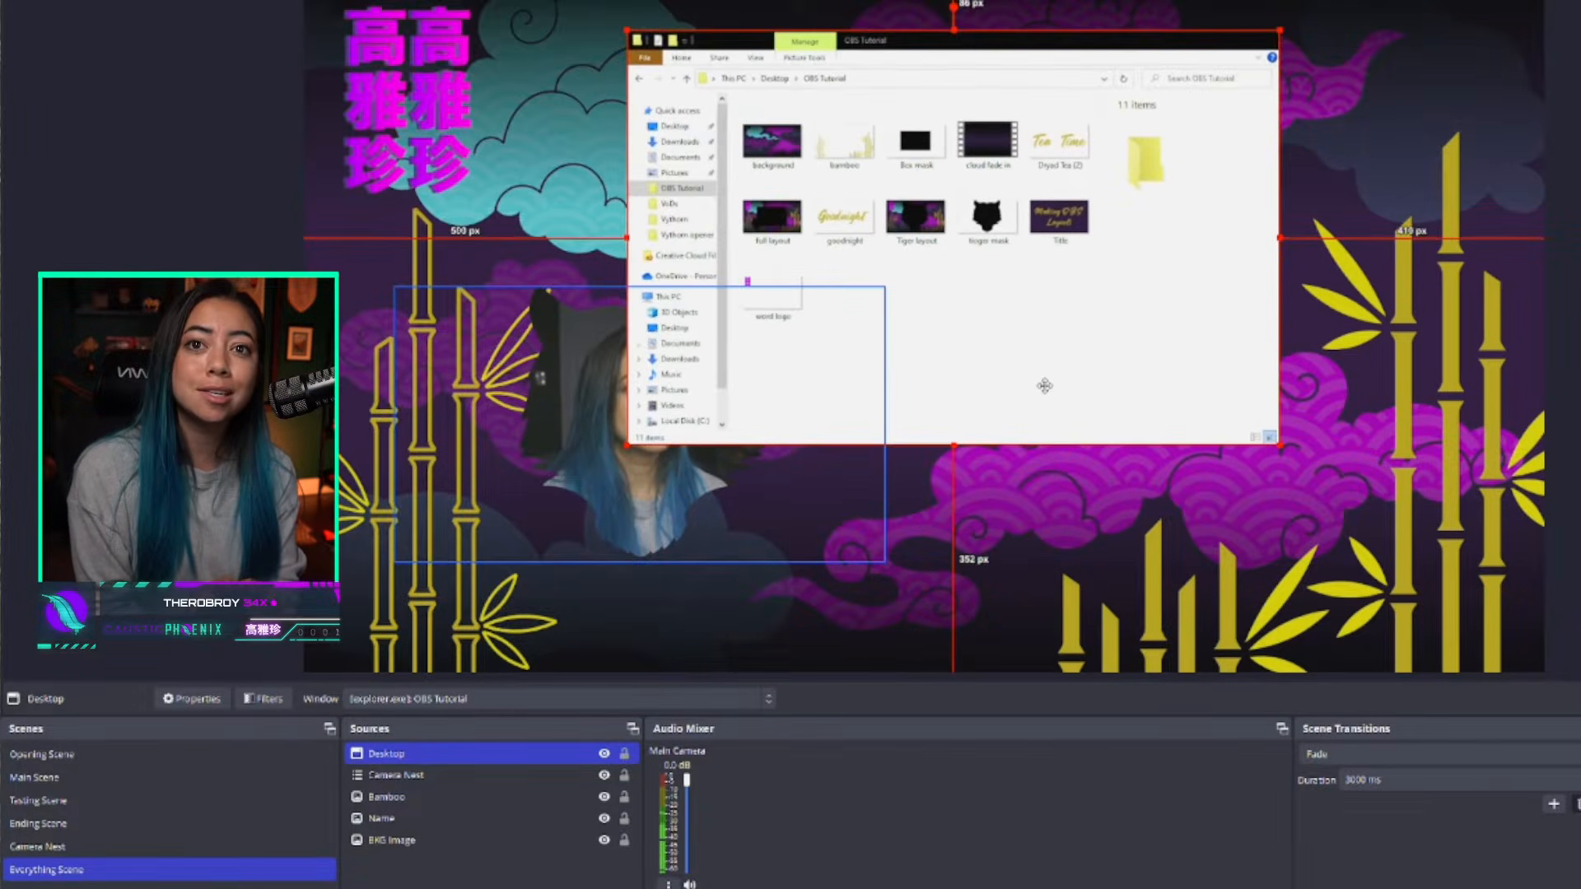
drag(1279, 445, 1451, 553)
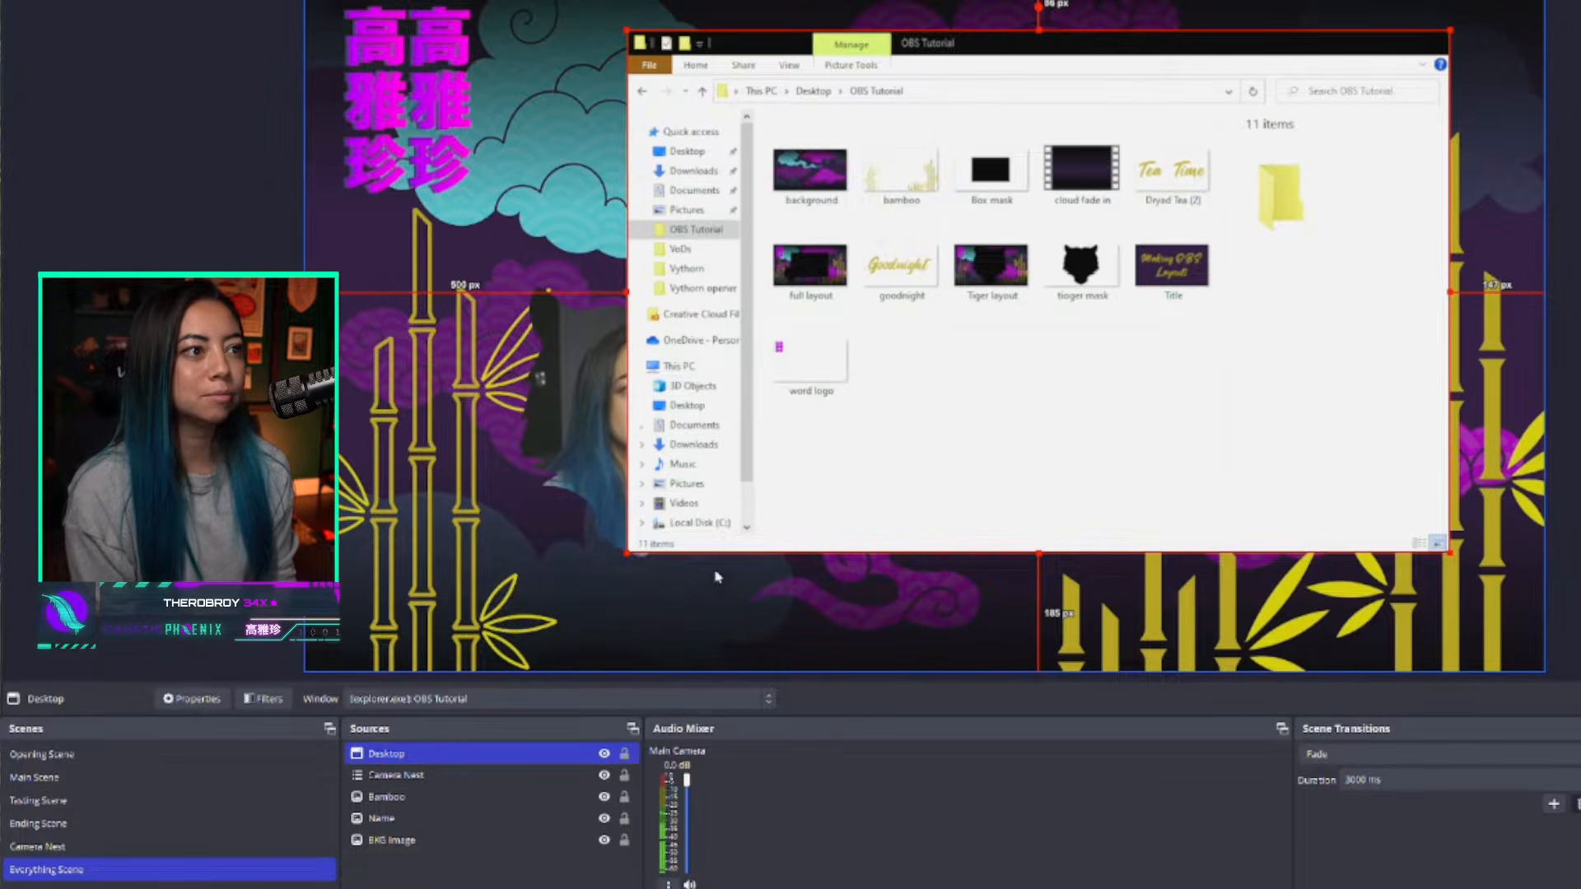
Step: Shift the Camera Nest slightly down and left, and order the sources with Bamboo first, Camera Nest second and Desktop below them
click(581, 468)
drag(580, 467, 571, 482)
mouse_move(402, 799)
mouse_down()
mouse_move(442, 774)
mouse_move(429, 759)
mouse_move(449, 784)
mouse_move(448, 760)
mouse_move(440, 770)
mouse_move(439, 748)
mouse_move(425, 778)
mouse_move(430, 748)
mouse_move(414, 751)
mouse_move(397, 775)
mouse_up()
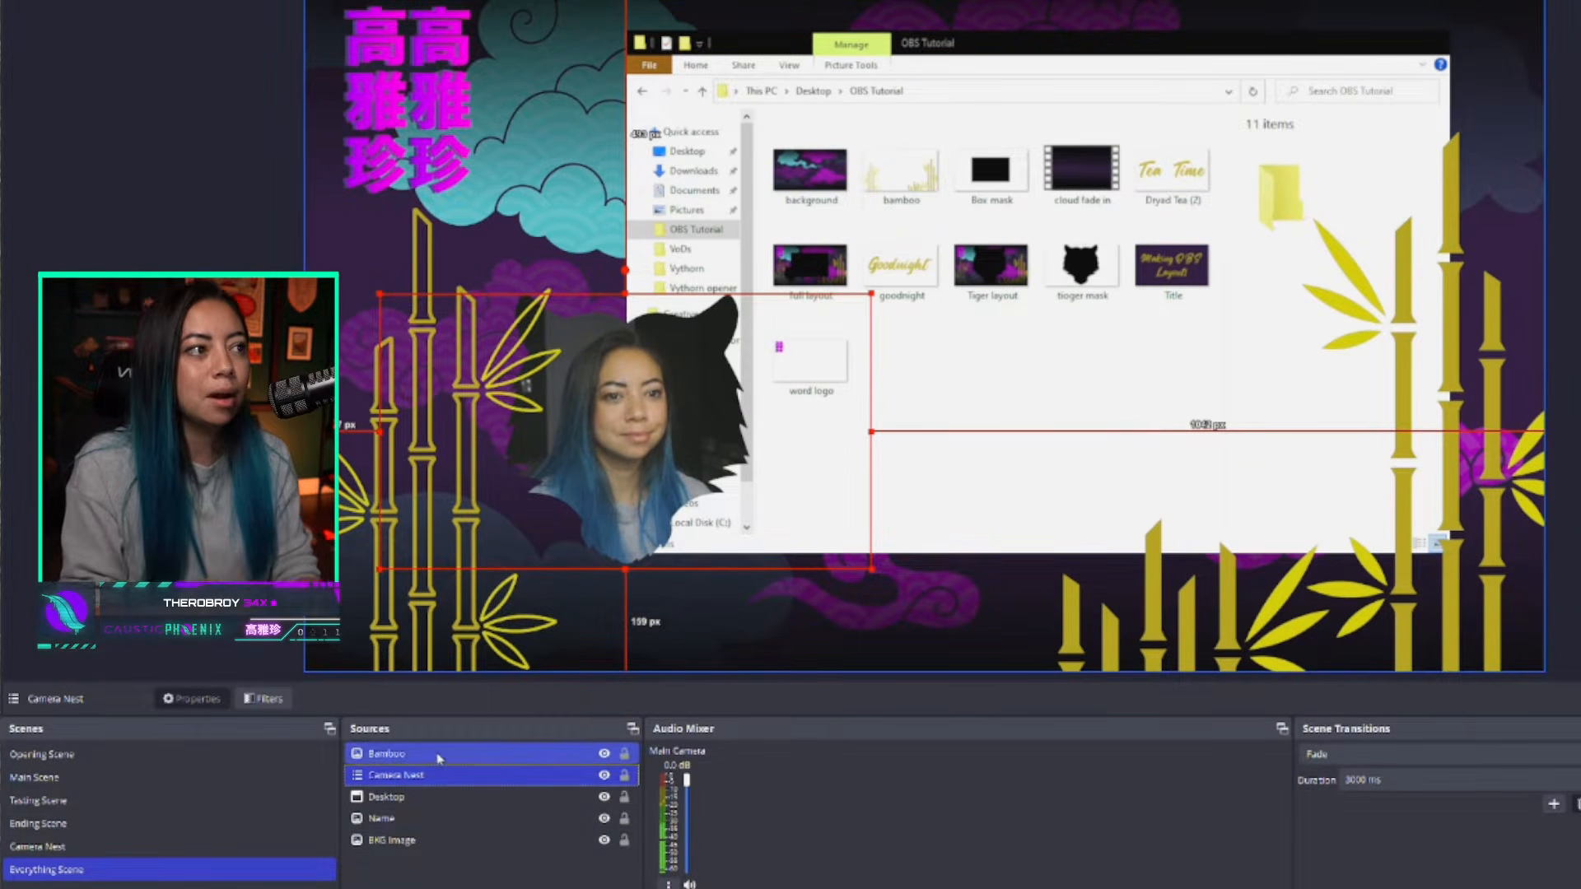
click(445, 874)
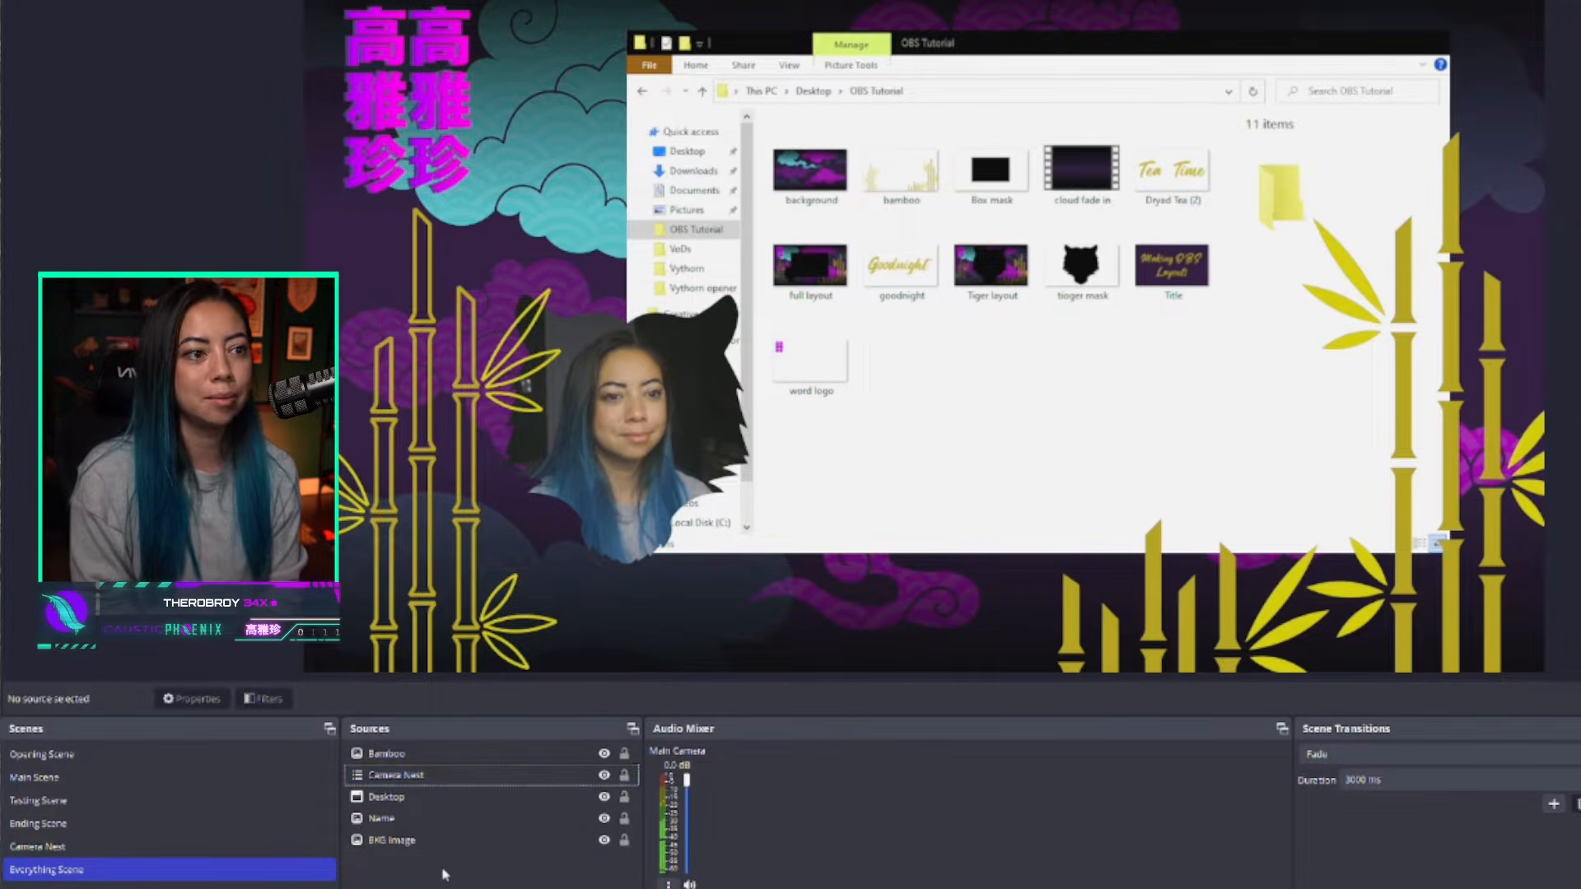
Step: Add a Move Source filter named "Bamboo Move 2" to the Everything Scene
click(173, 873)
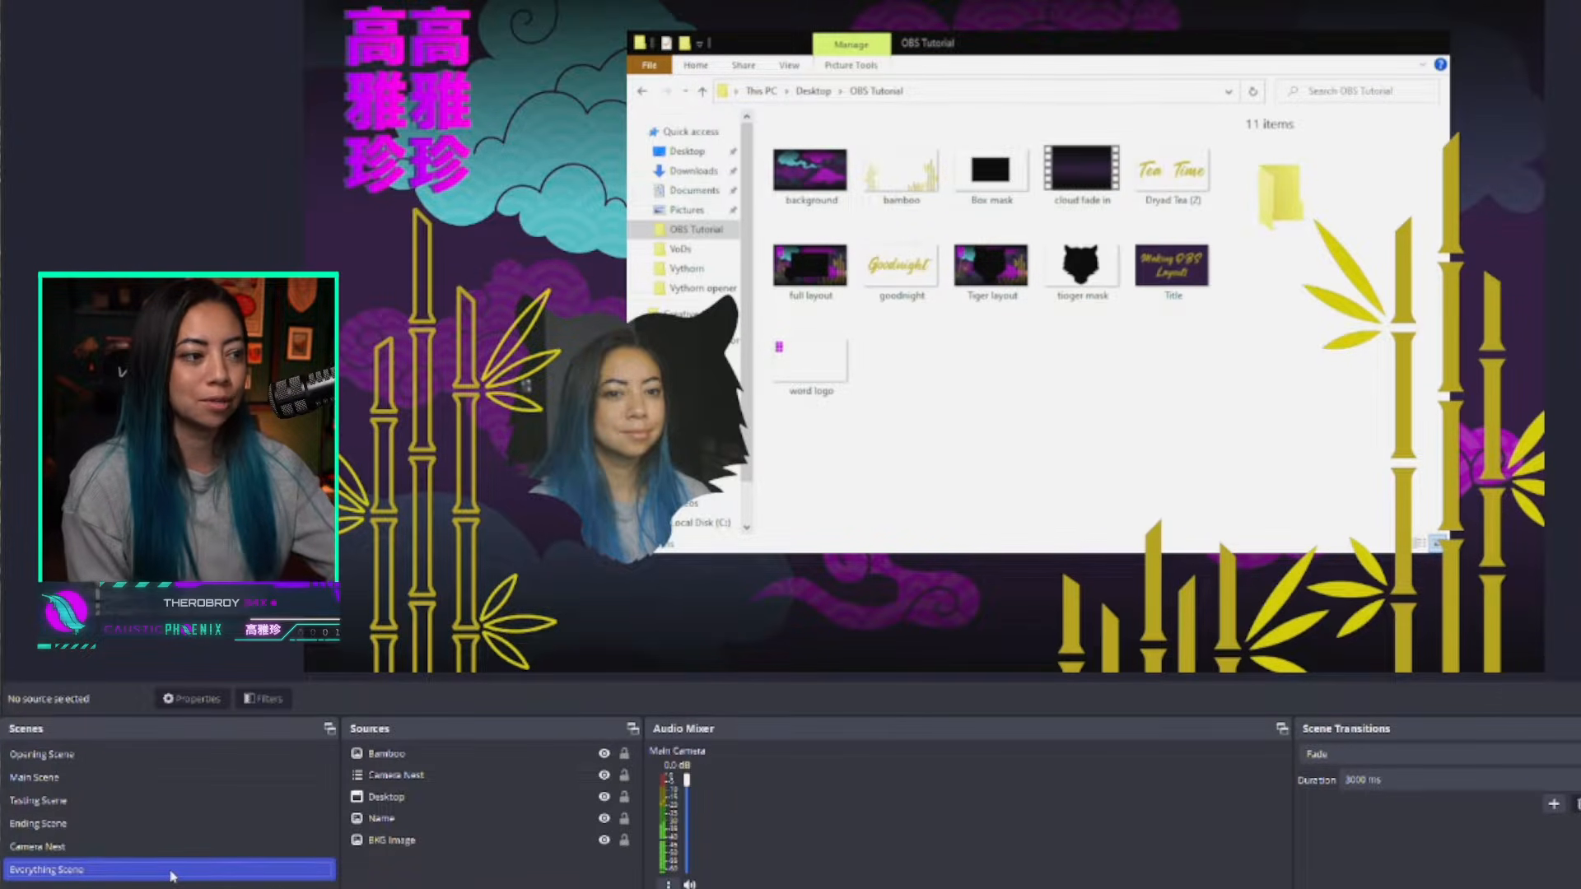
right_click(172, 876)
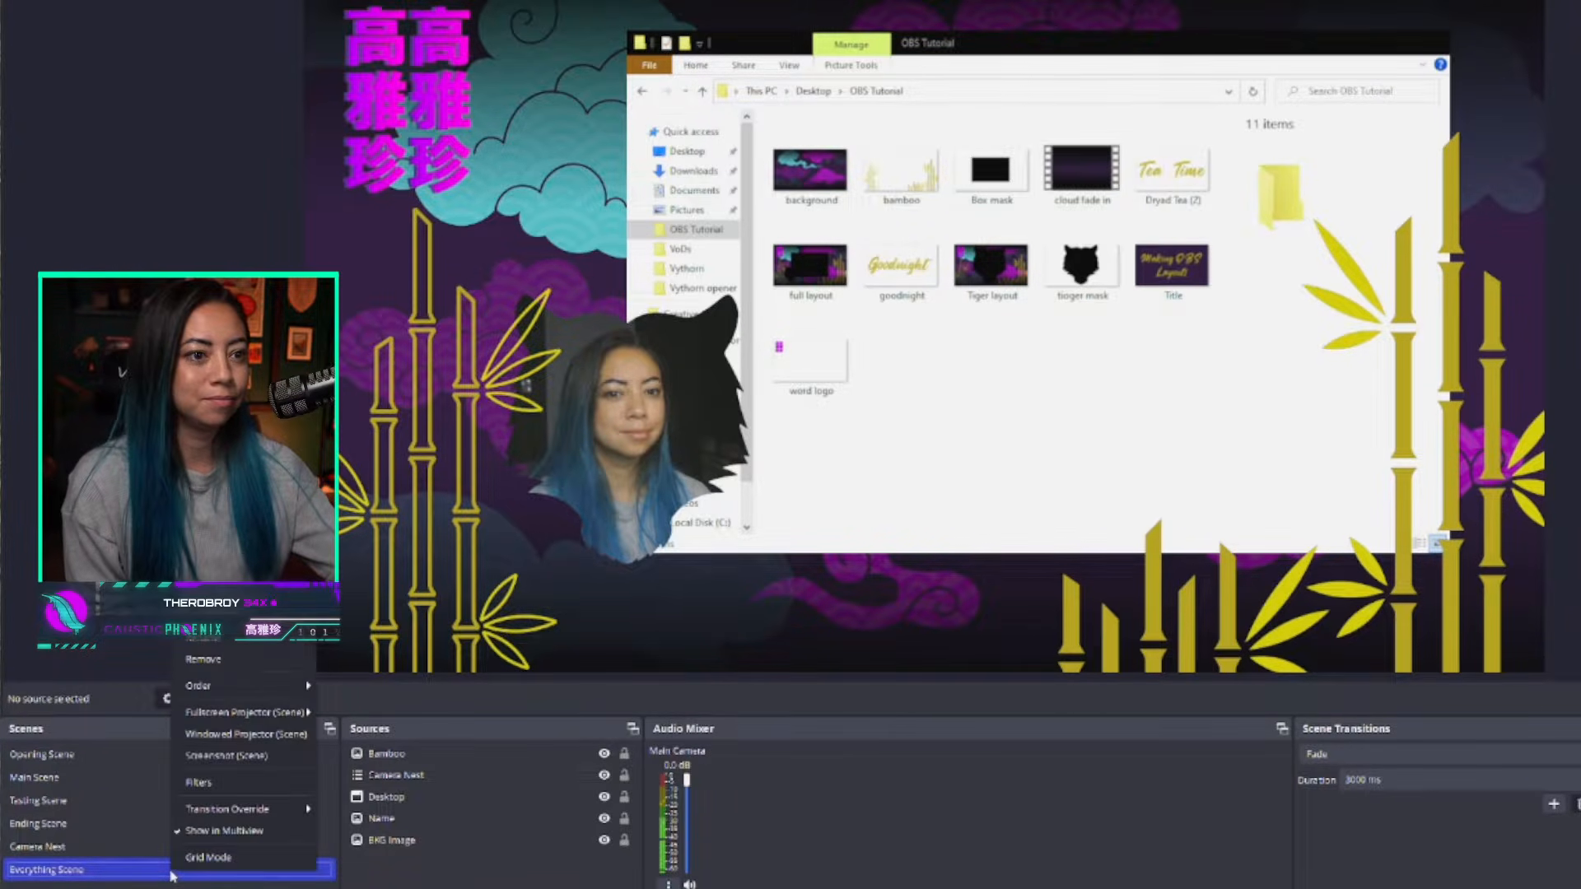
click(212, 784)
click(626, 681)
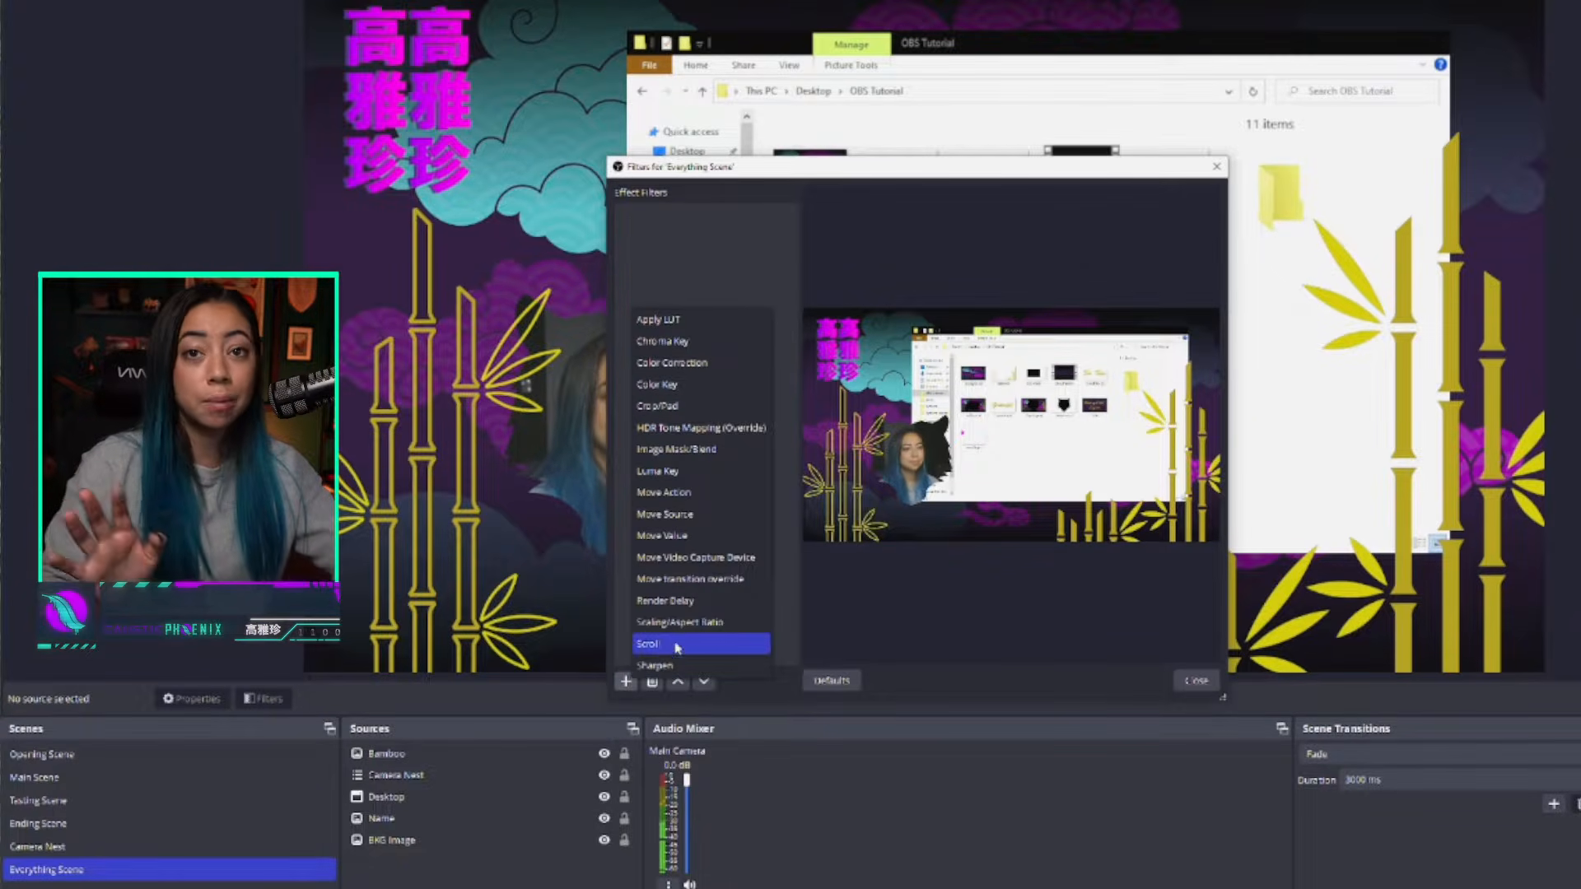
click(709, 516)
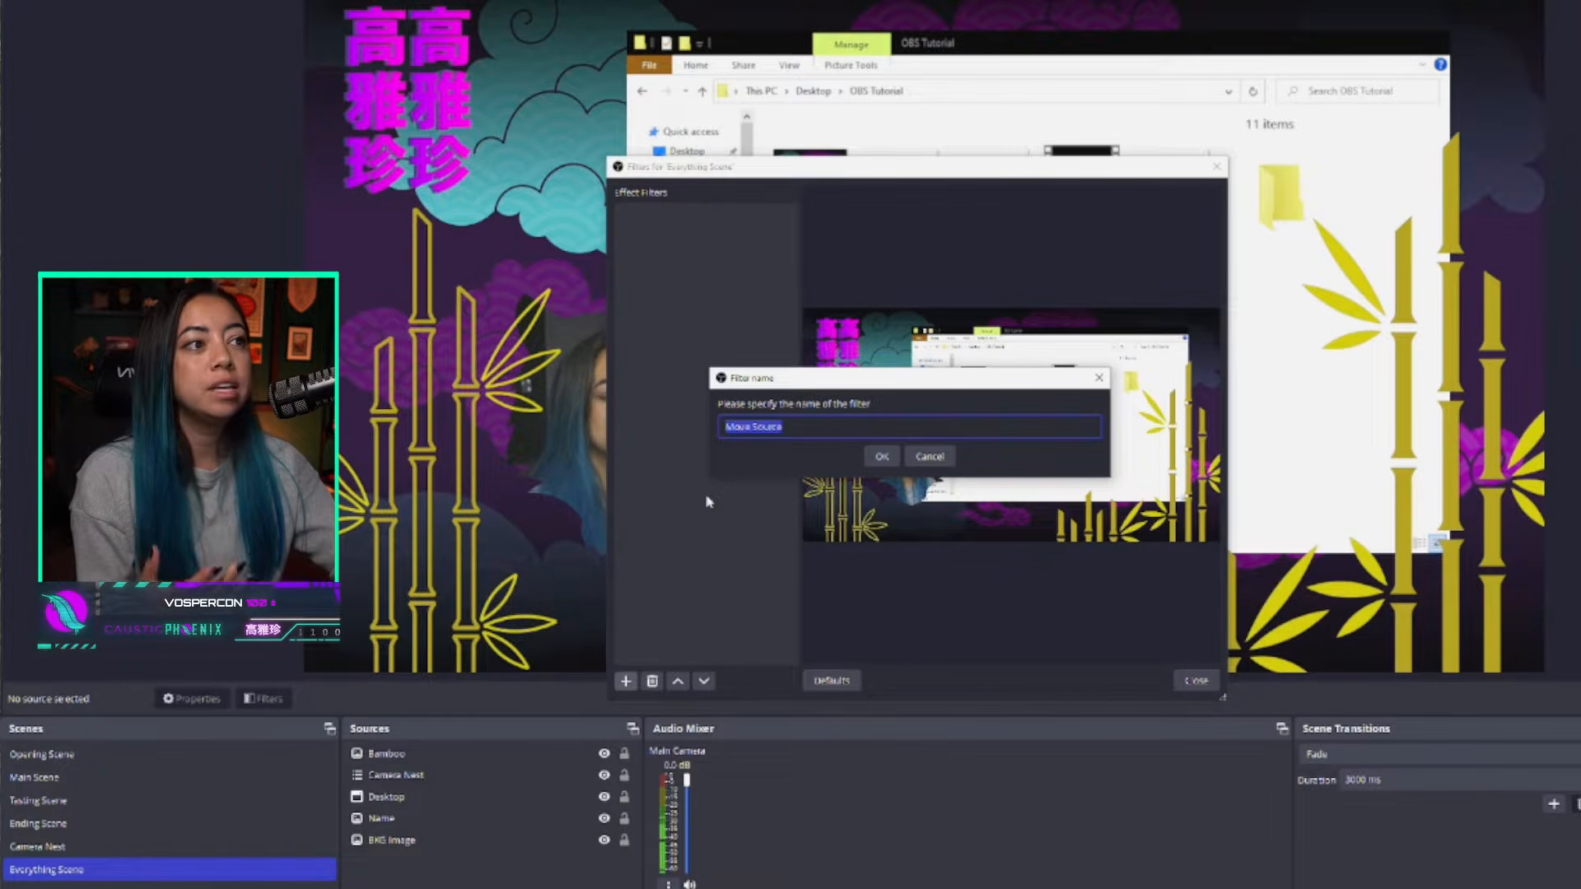
text(Ba)
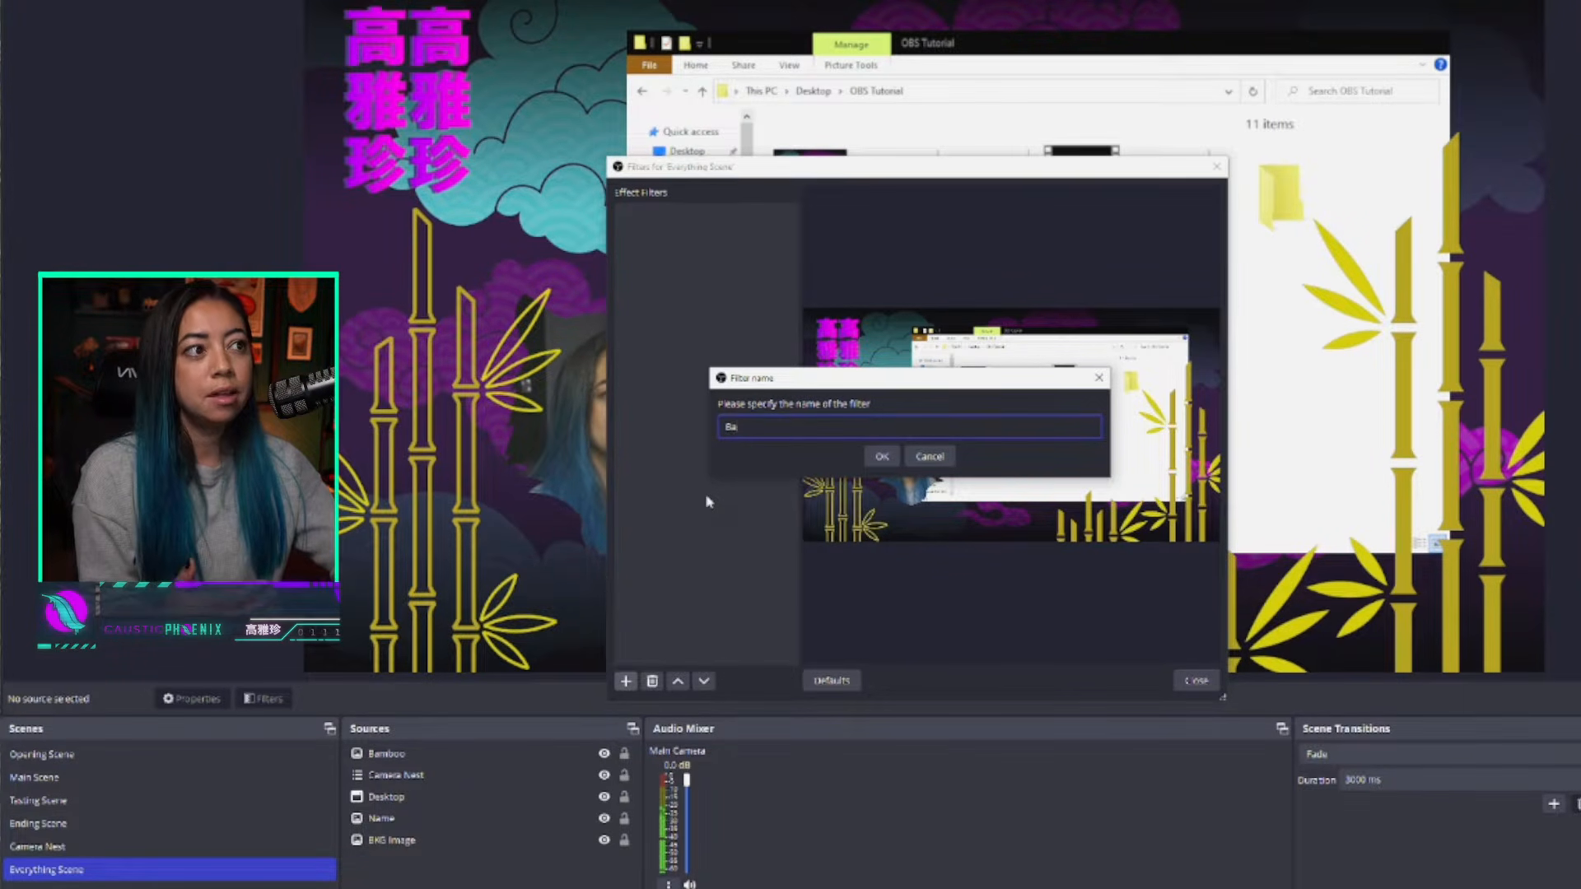
text(mboo)
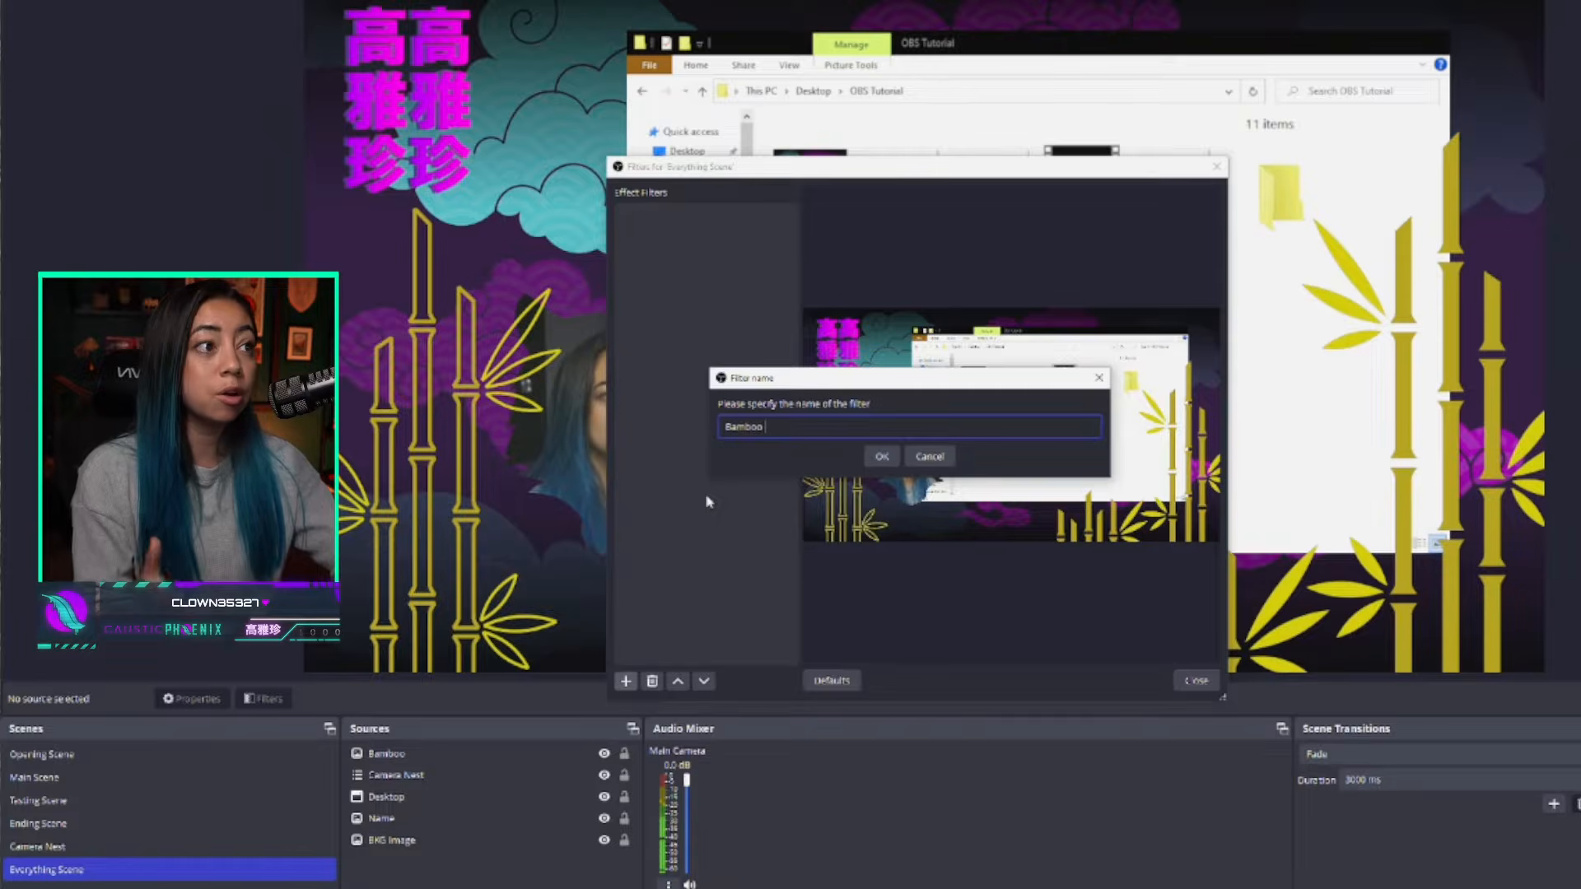
text( Move 2)
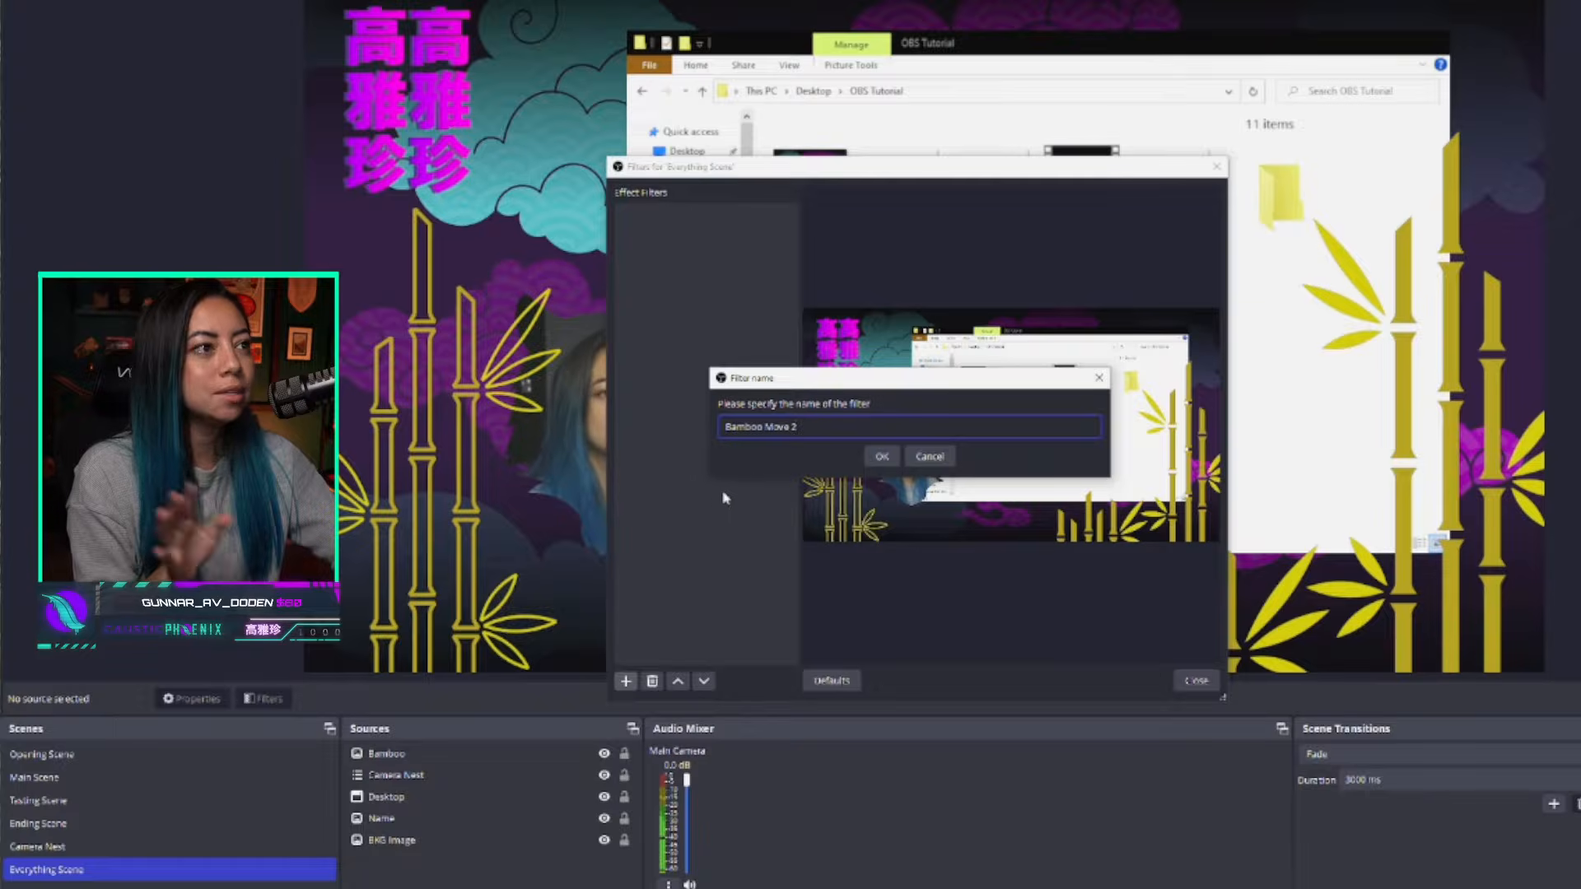
key(Return)
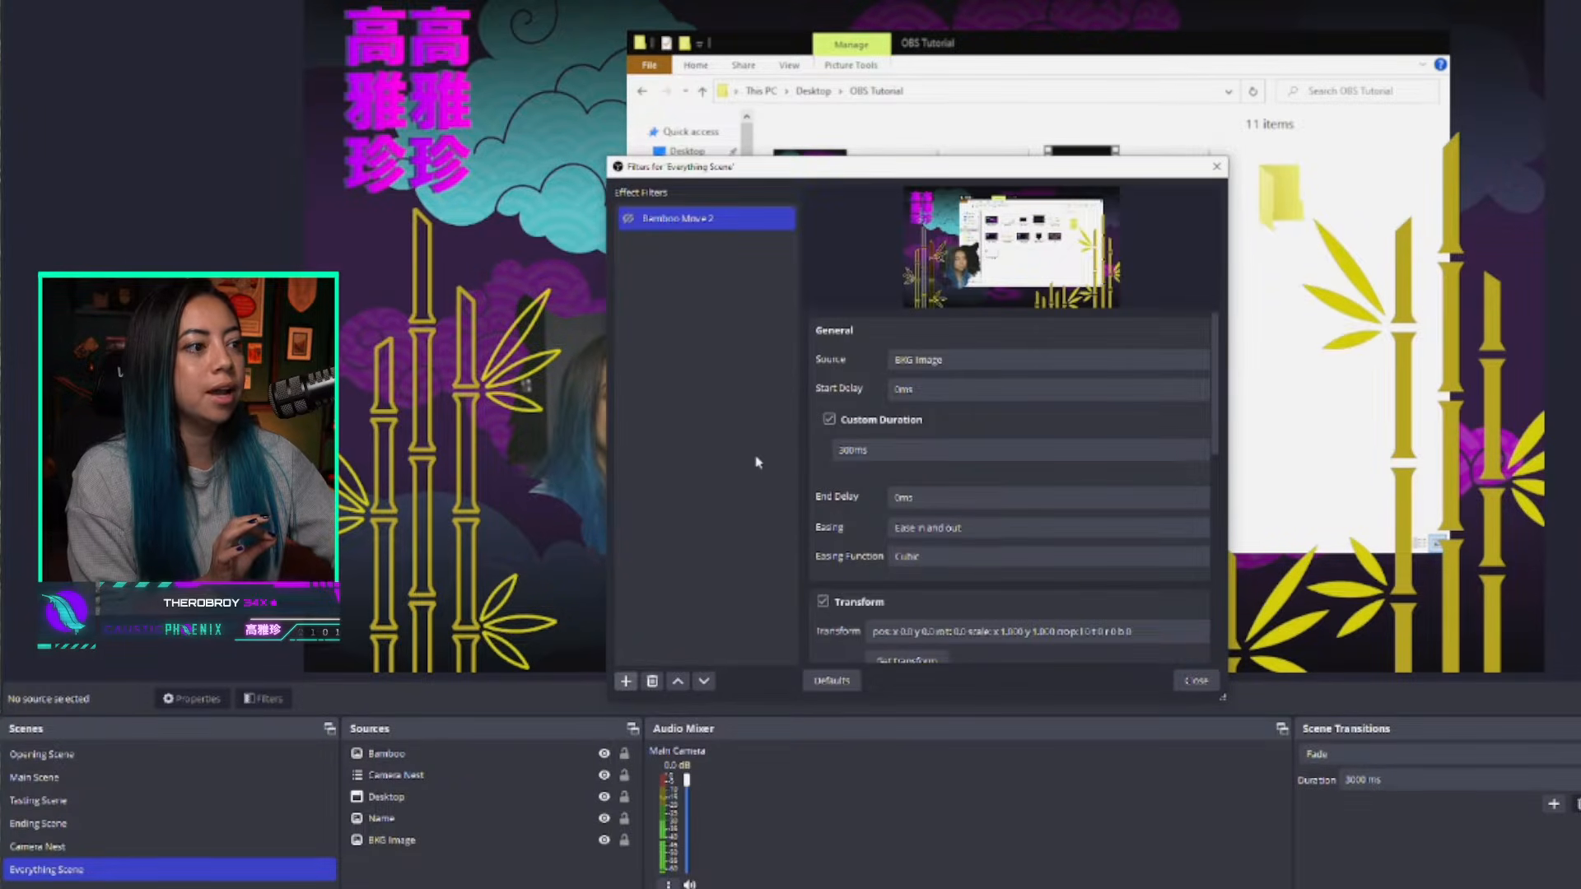
Step: Choose Bamboo as the source that the Bamboo Move 2 filter animates
click(964, 361)
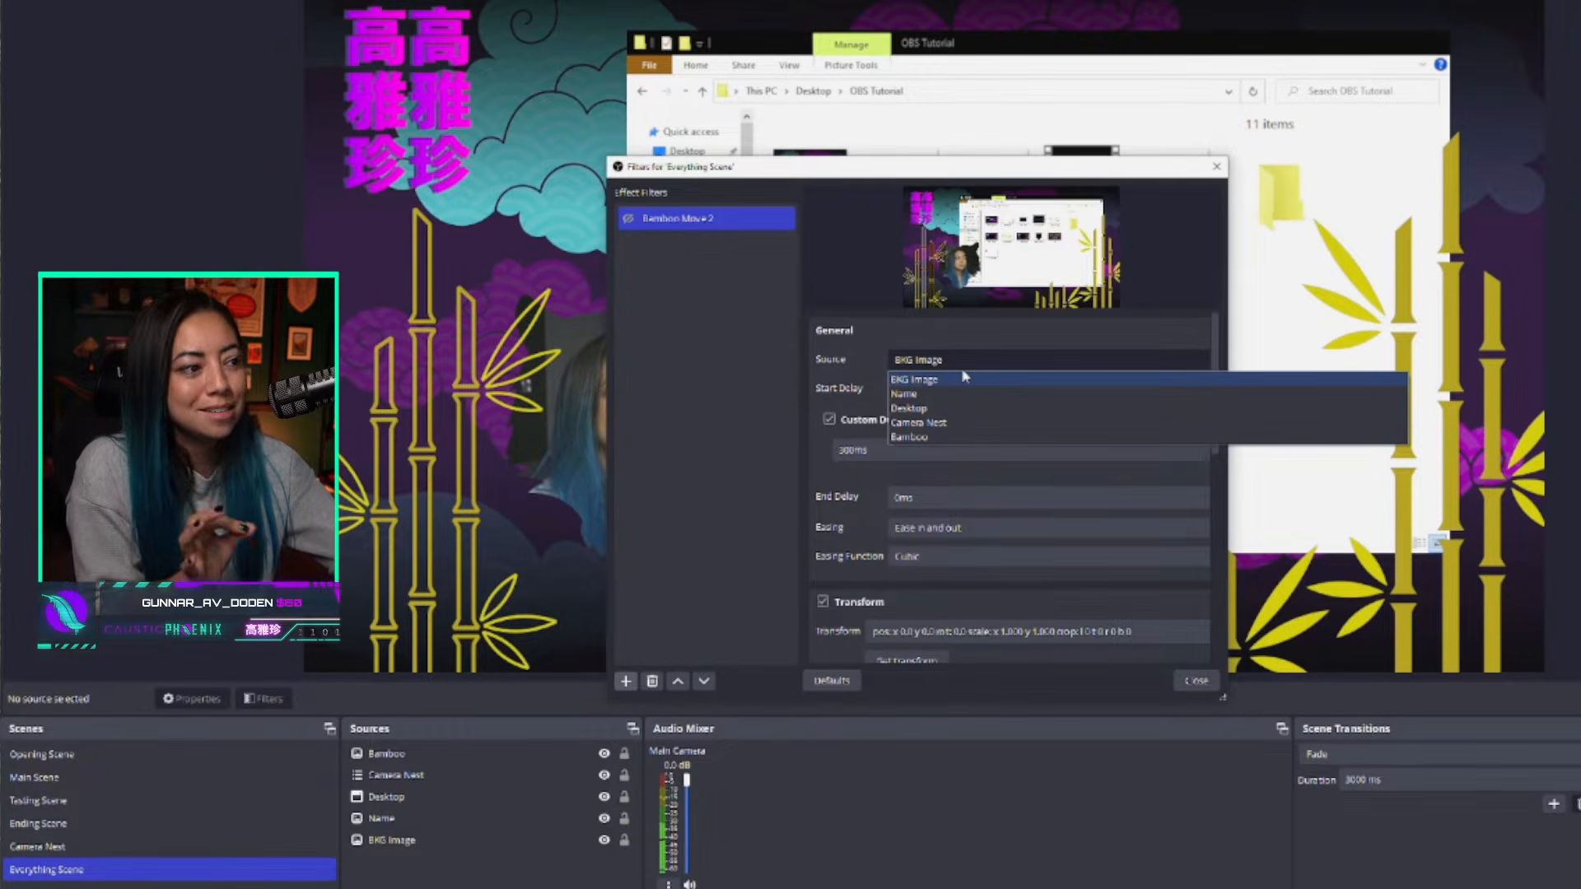
click(936, 437)
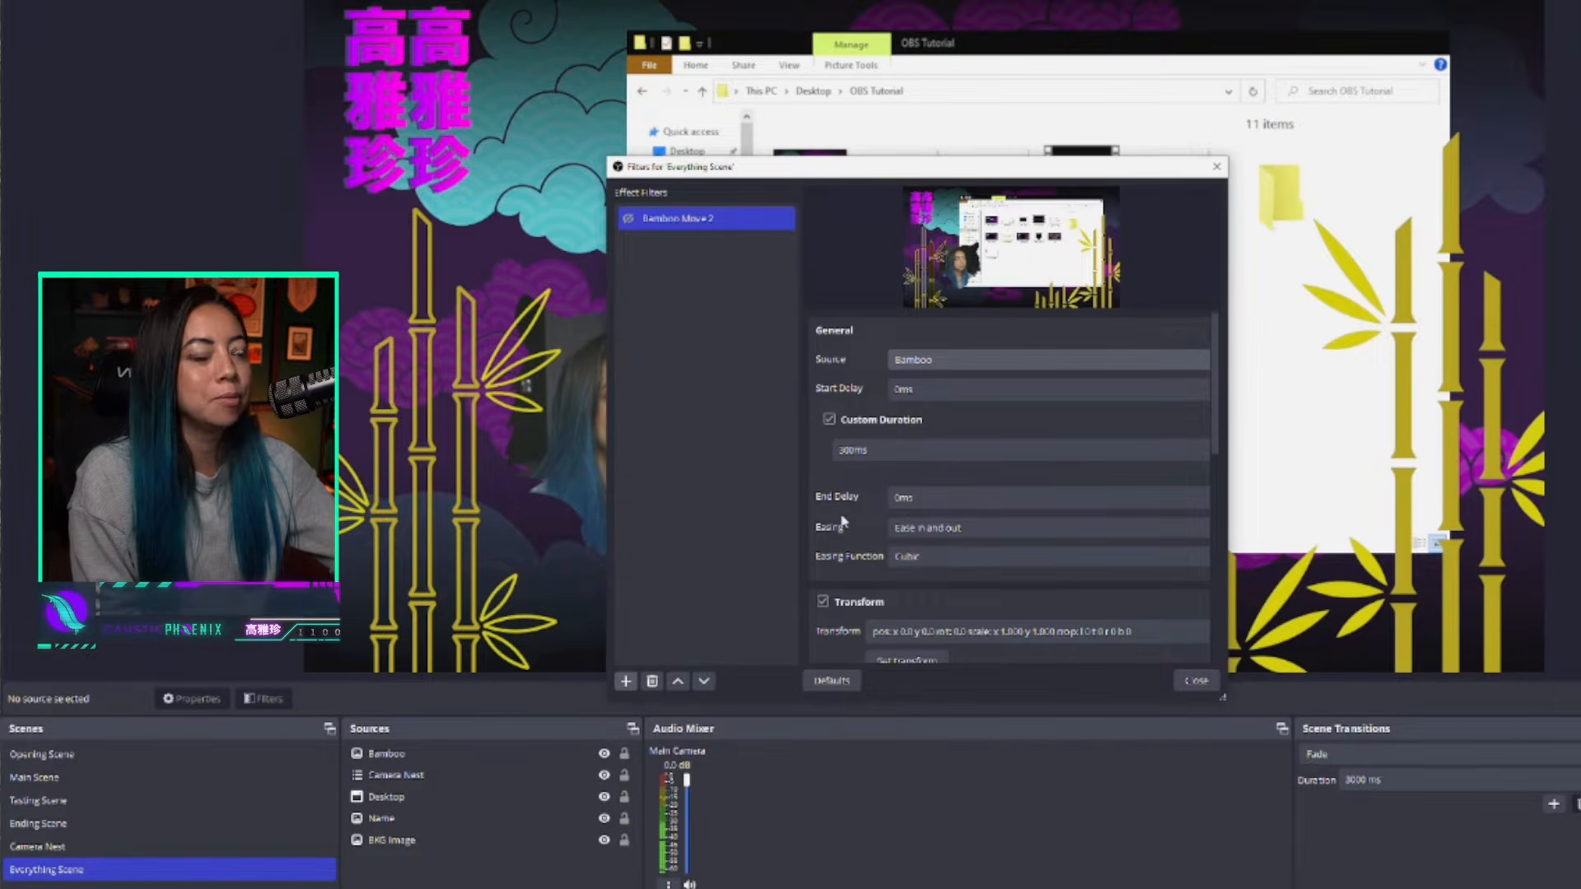
scroll(887, 532, down, 2)
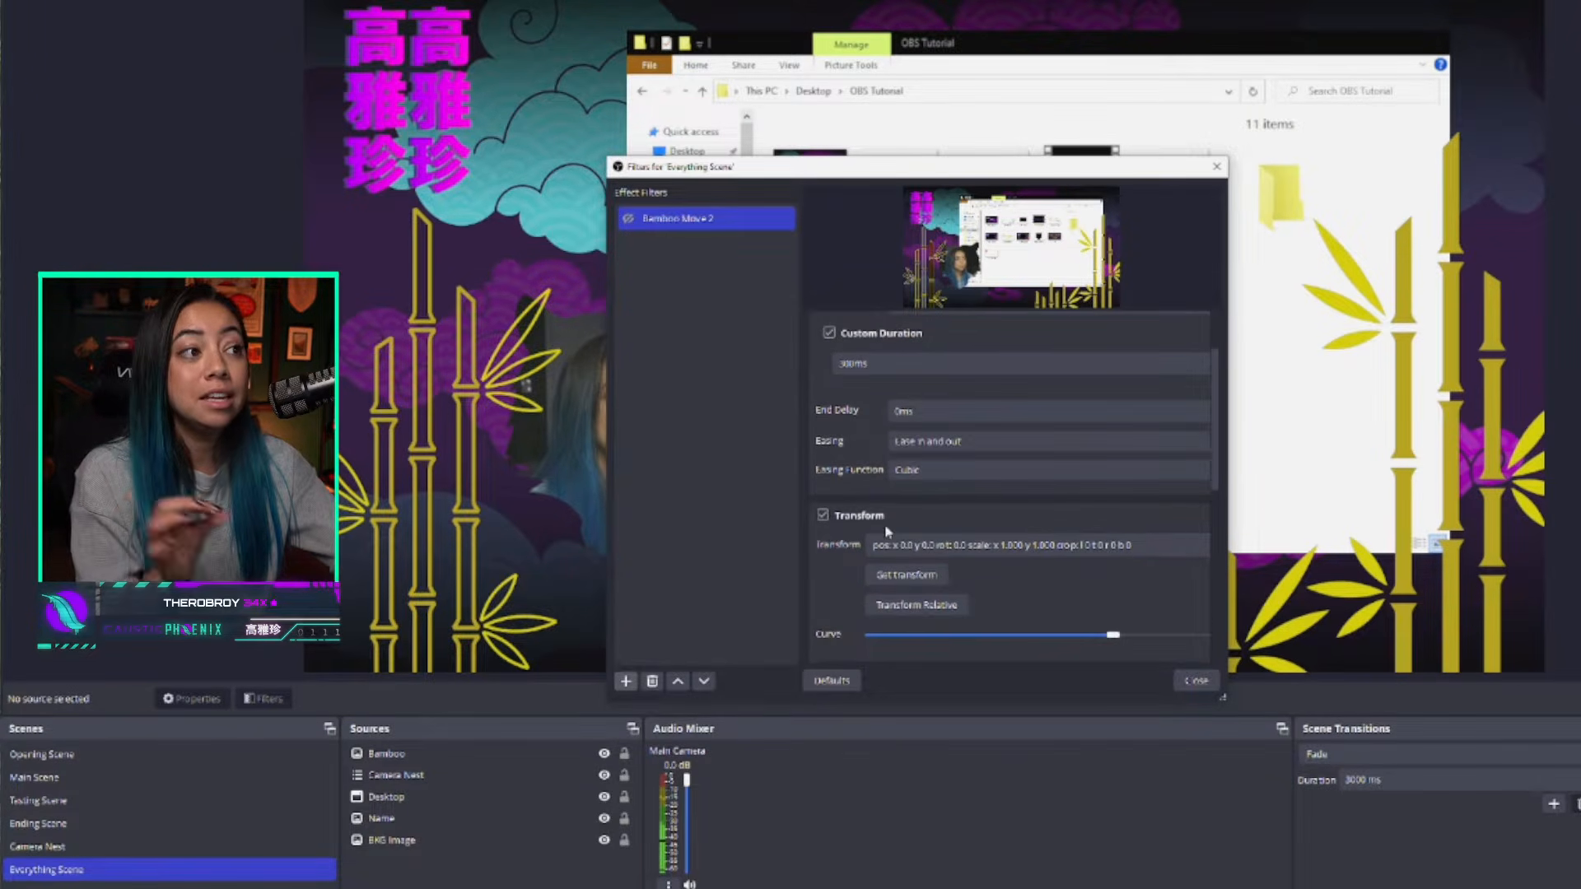
scroll(885, 524, down, 6)
scroll(885, 522, down, 4)
scroll(886, 531, up, 8)
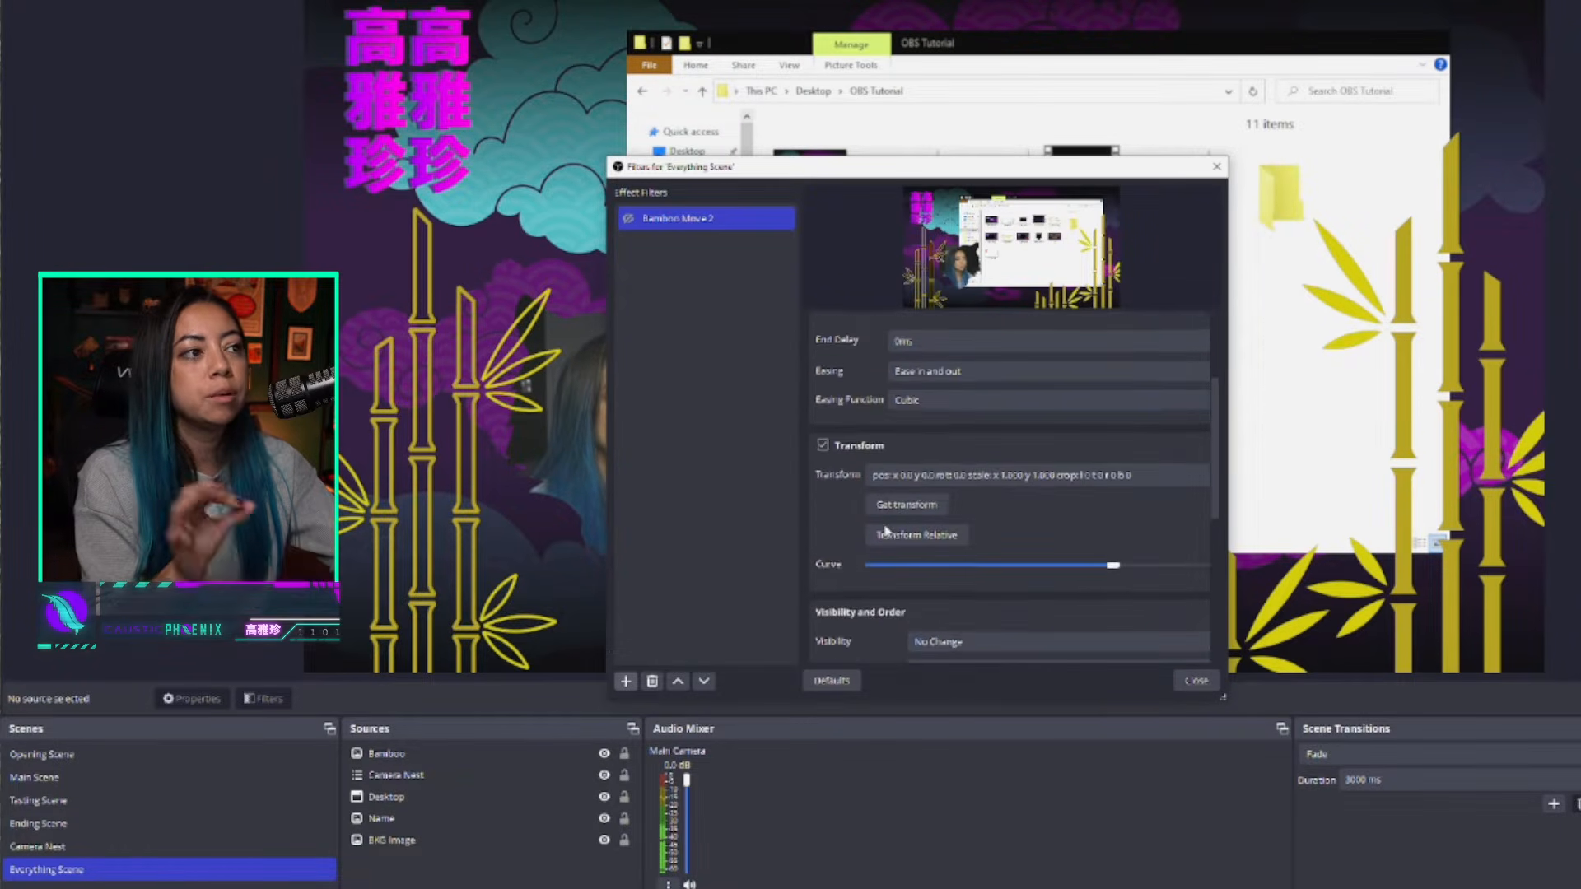
scroll(886, 531, up, 4)
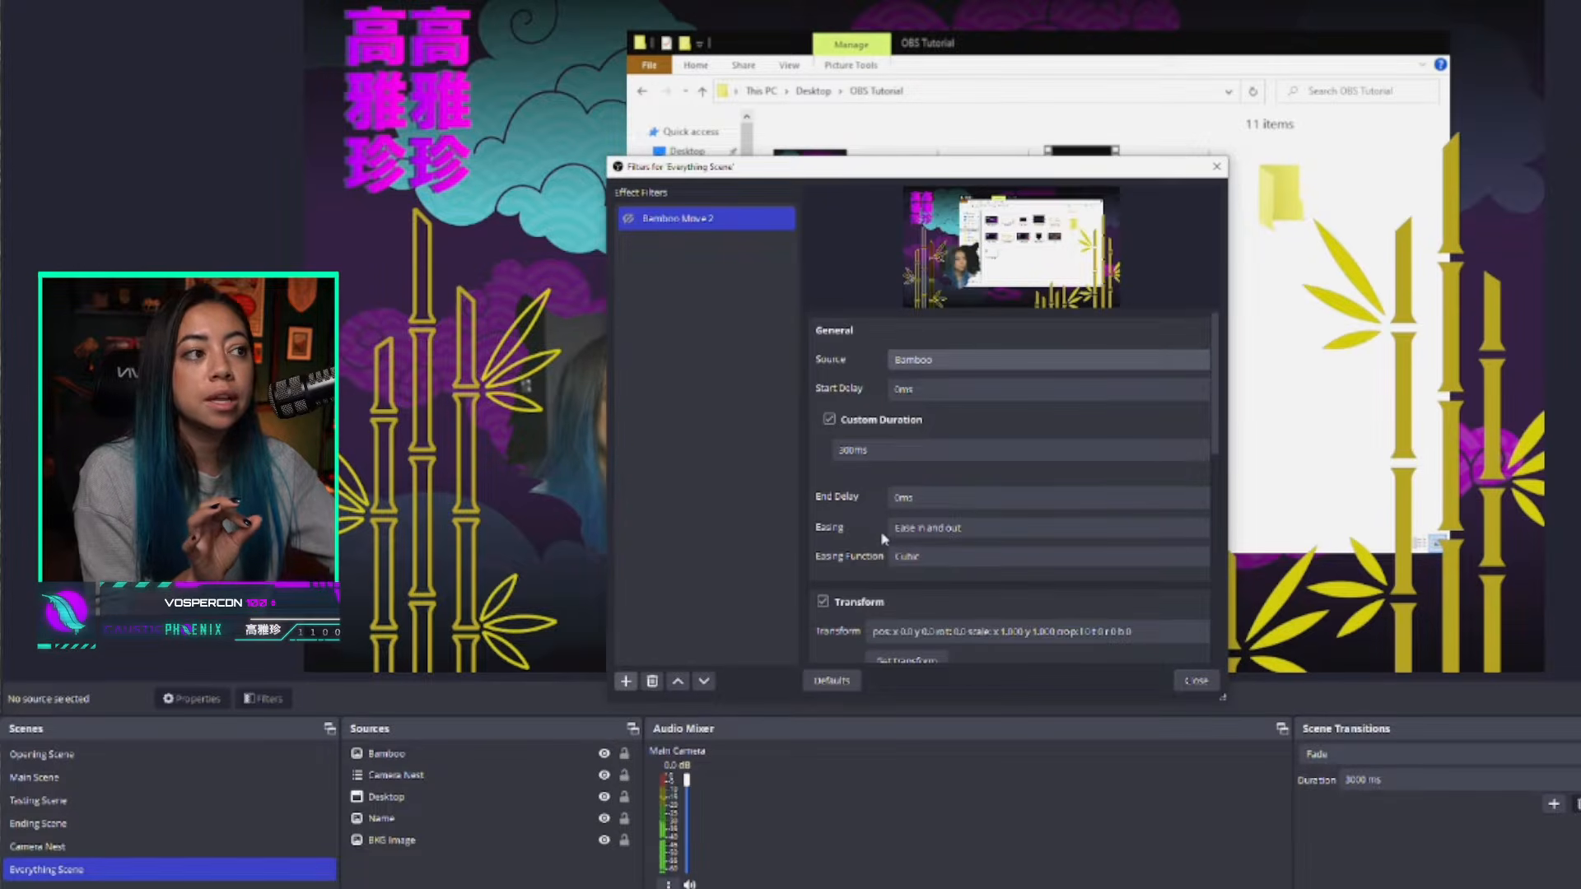
scroll(918, 593, down, 1)
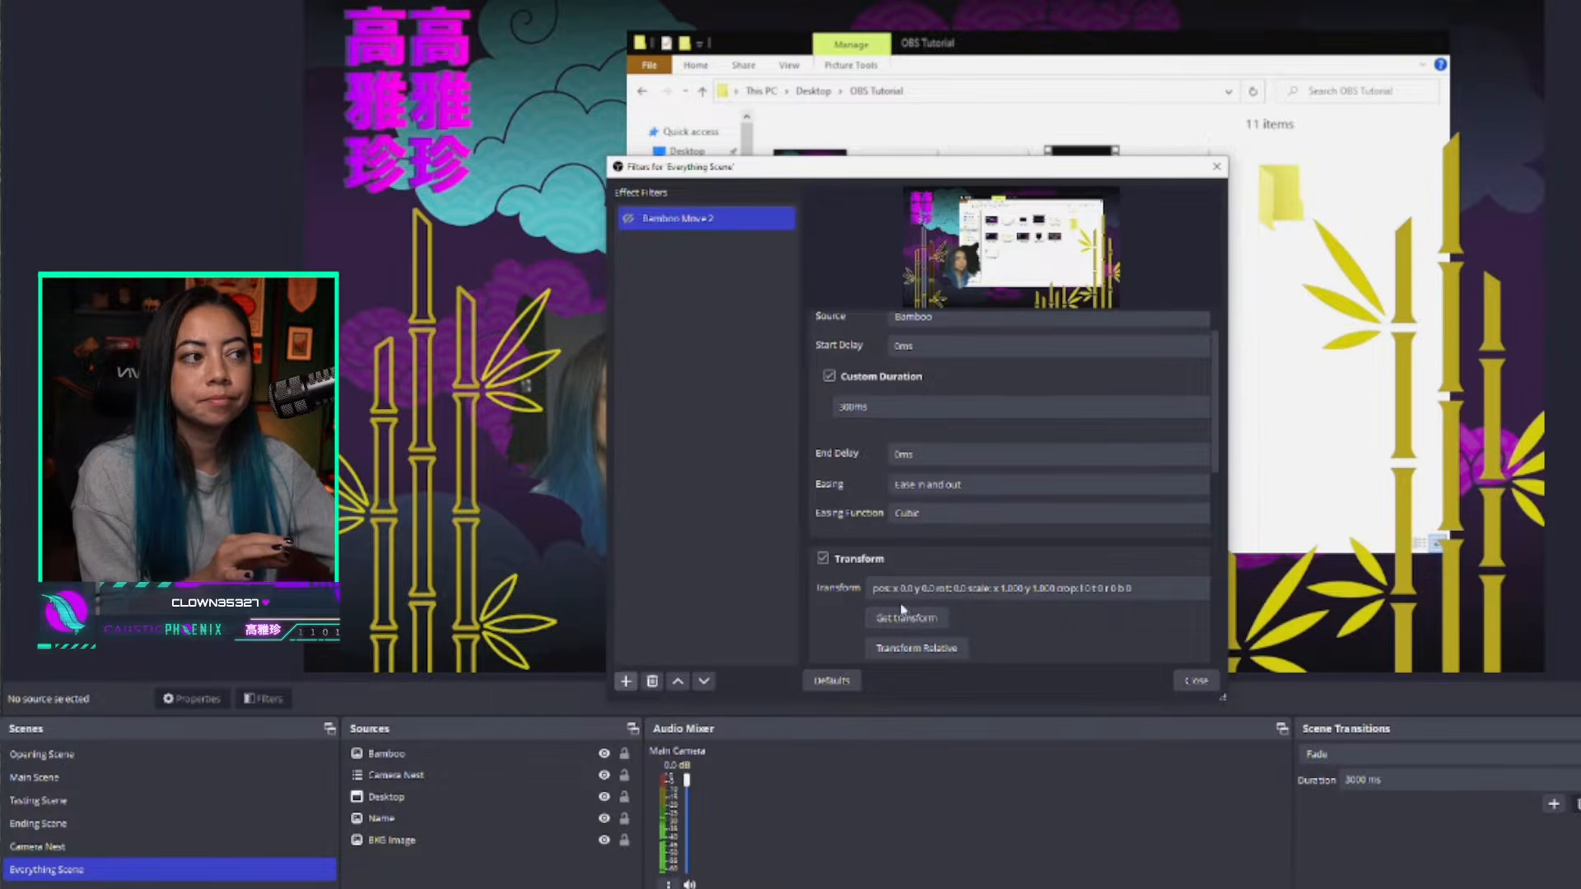
scroll(898, 606, up, 1)
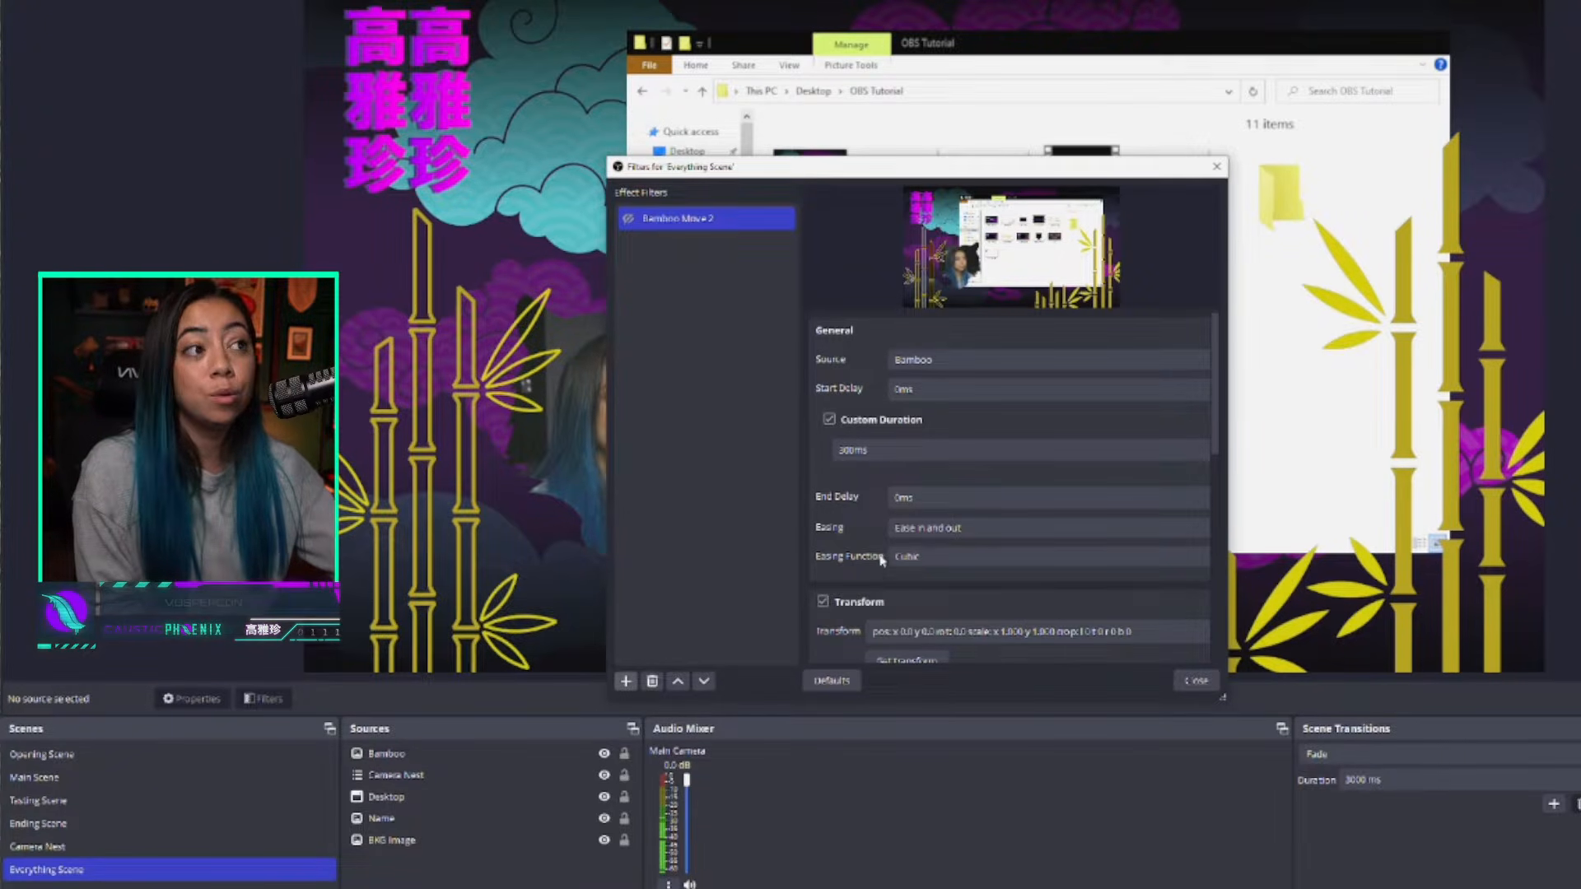
Step: Set the custom duration of the Bamboo Move 2 filter to 3000 ms
click(844, 449)
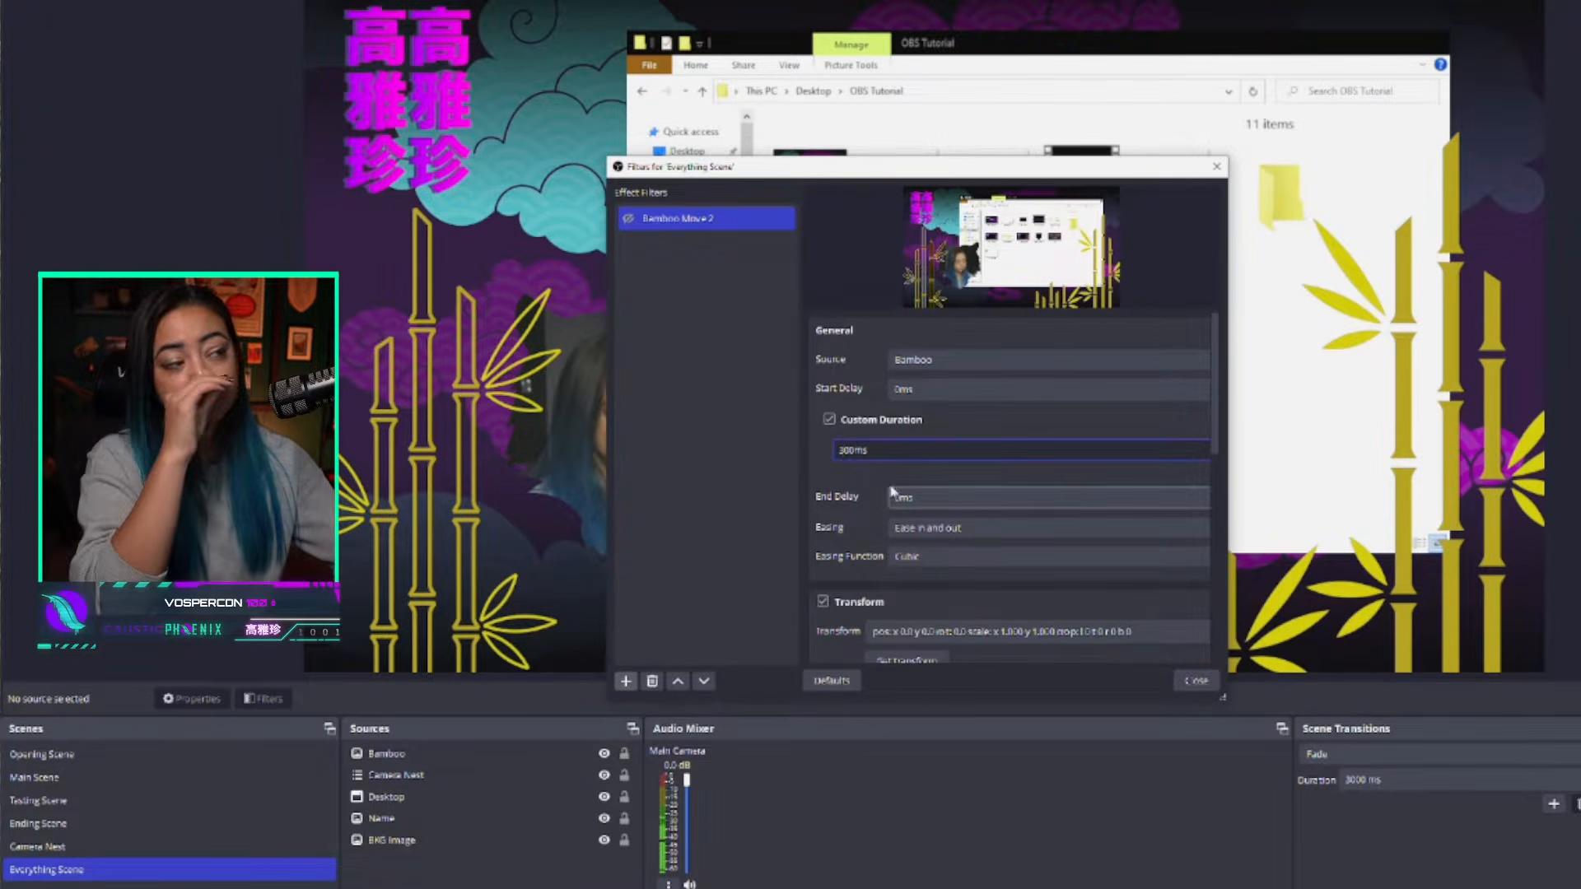
text(0)
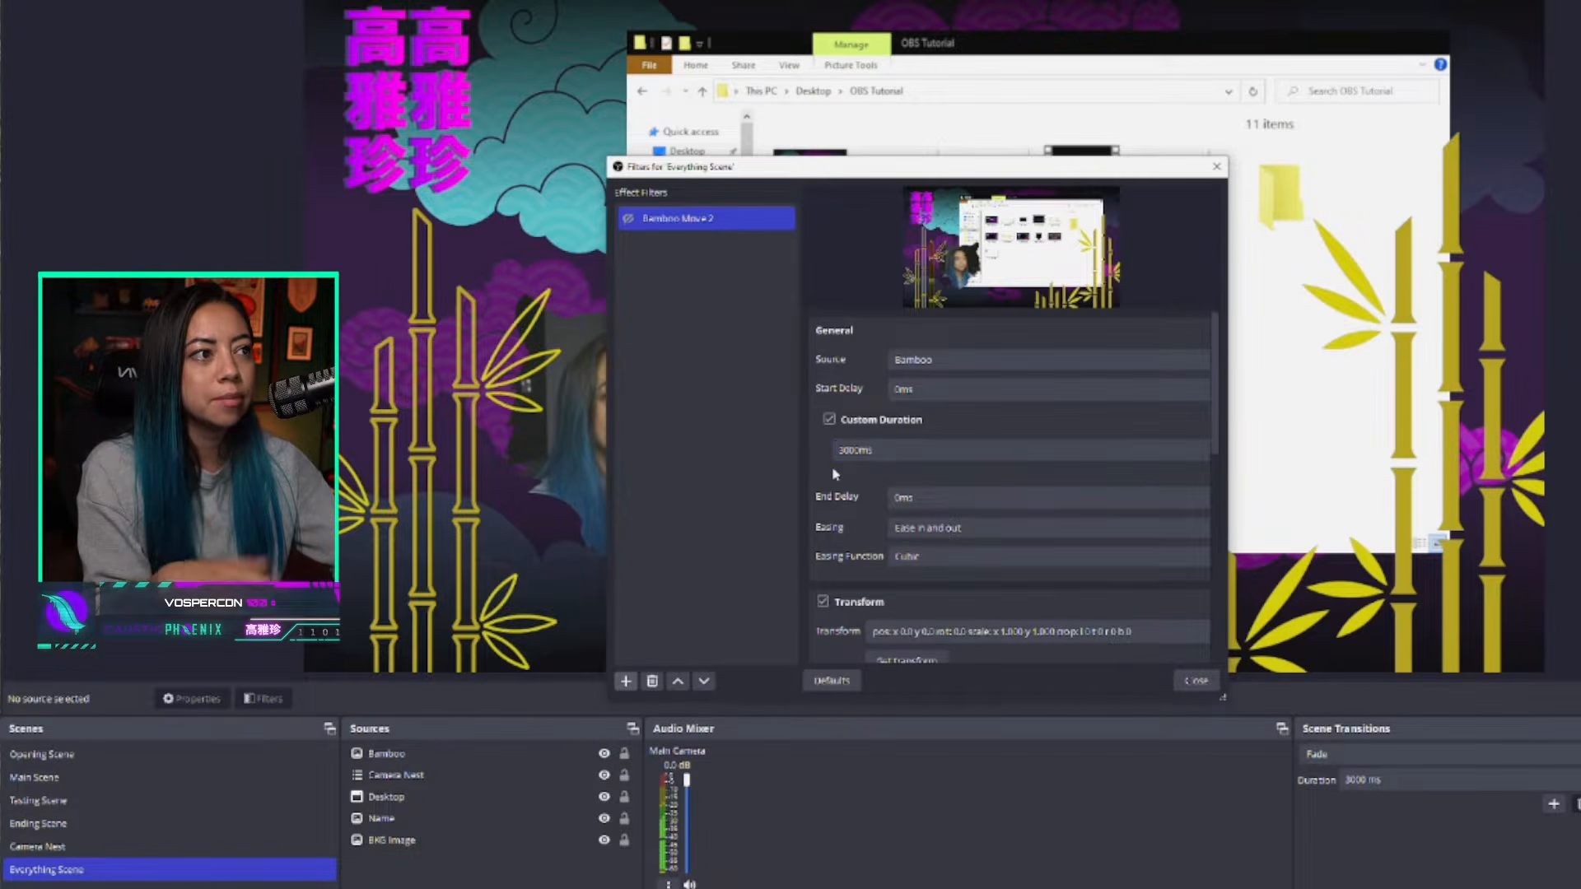
scroll(857, 558, down, 5)
scroll(863, 613, down, 3)
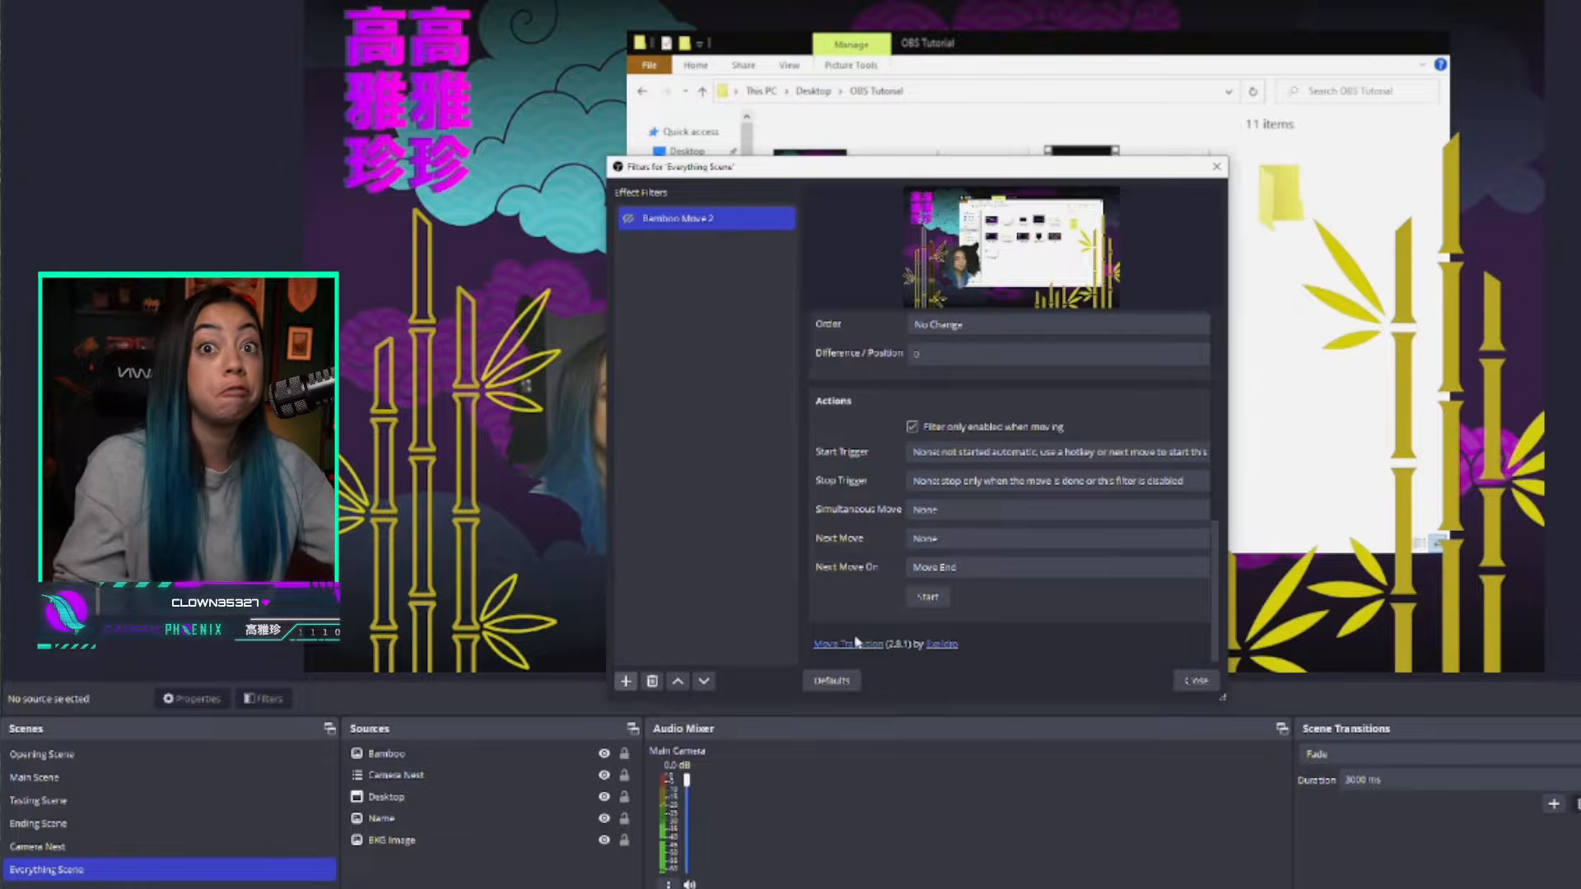
scroll(853, 618, up, 8)
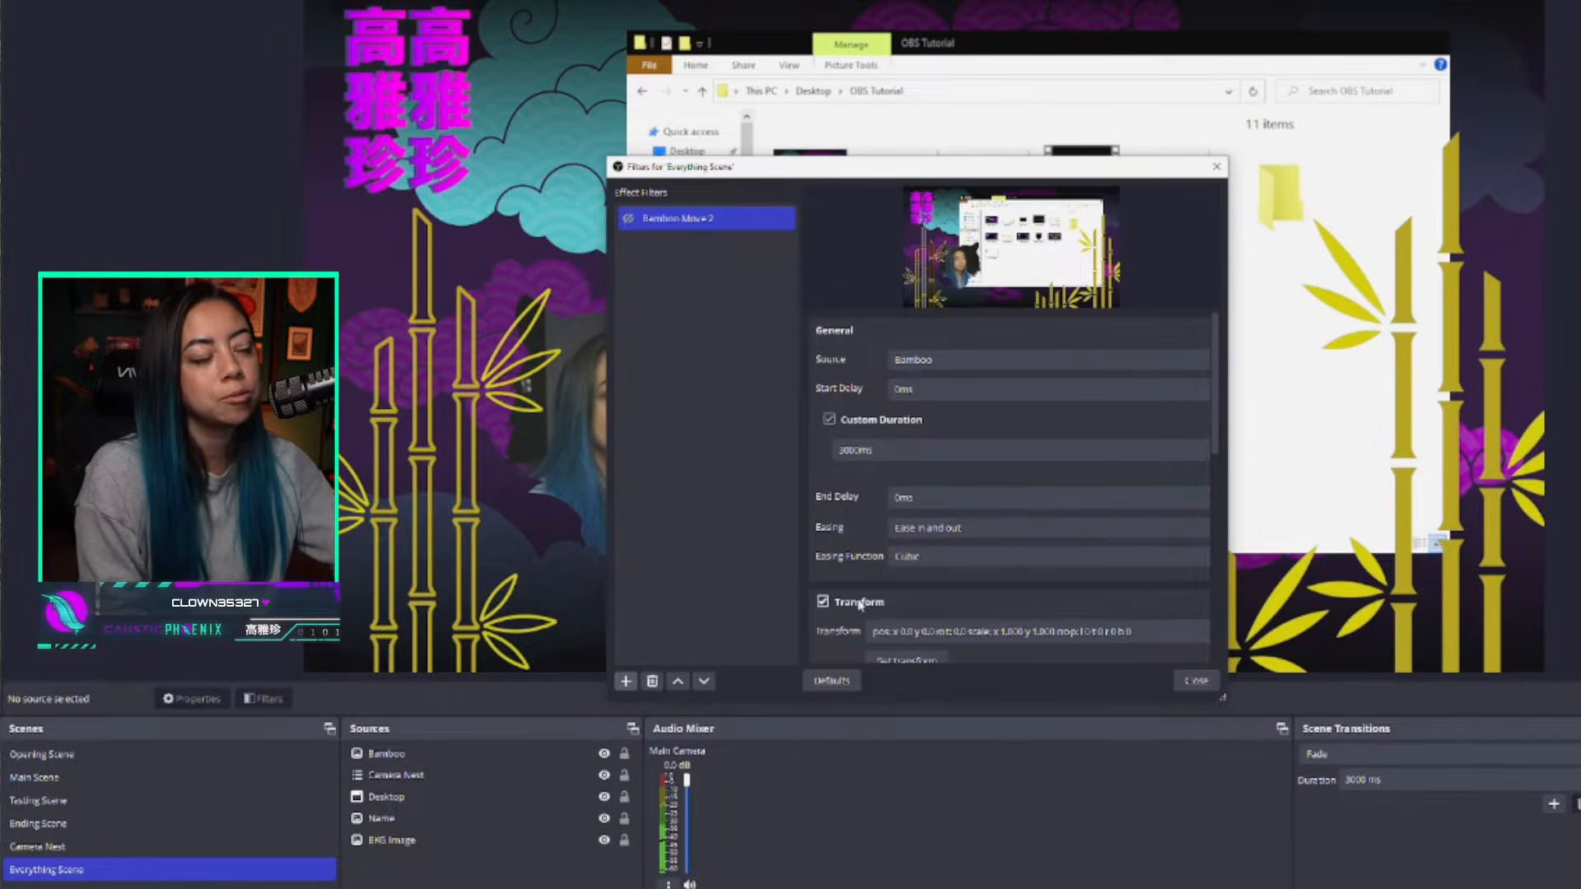
Step: Add a second Move Source filter to the Everything Scene and name it "Tiger Move 2"
click(626, 683)
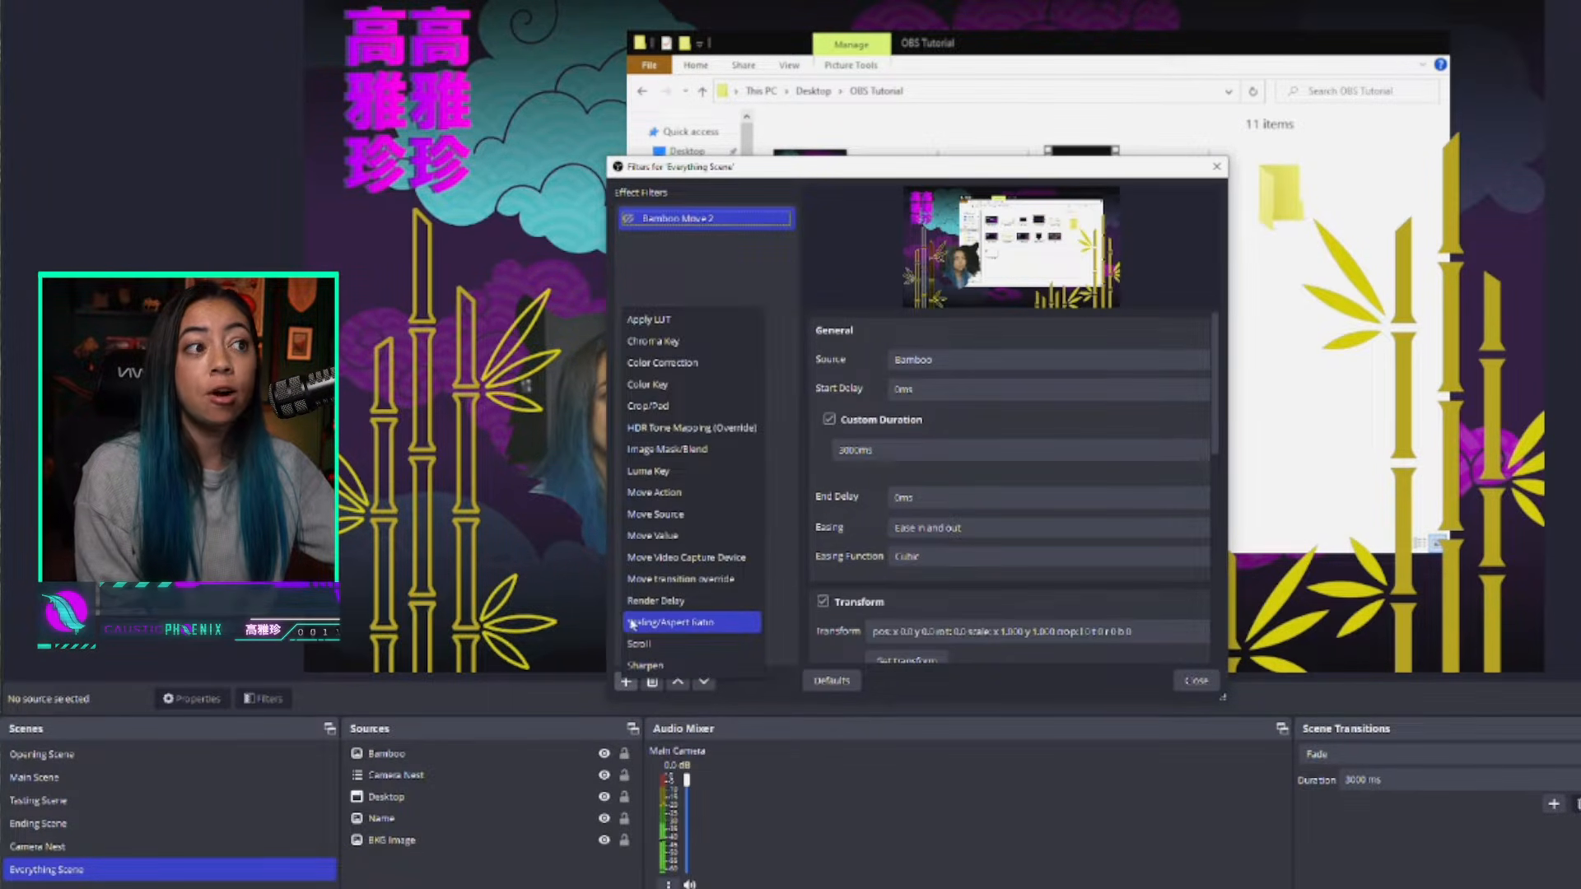
click(659, 515)
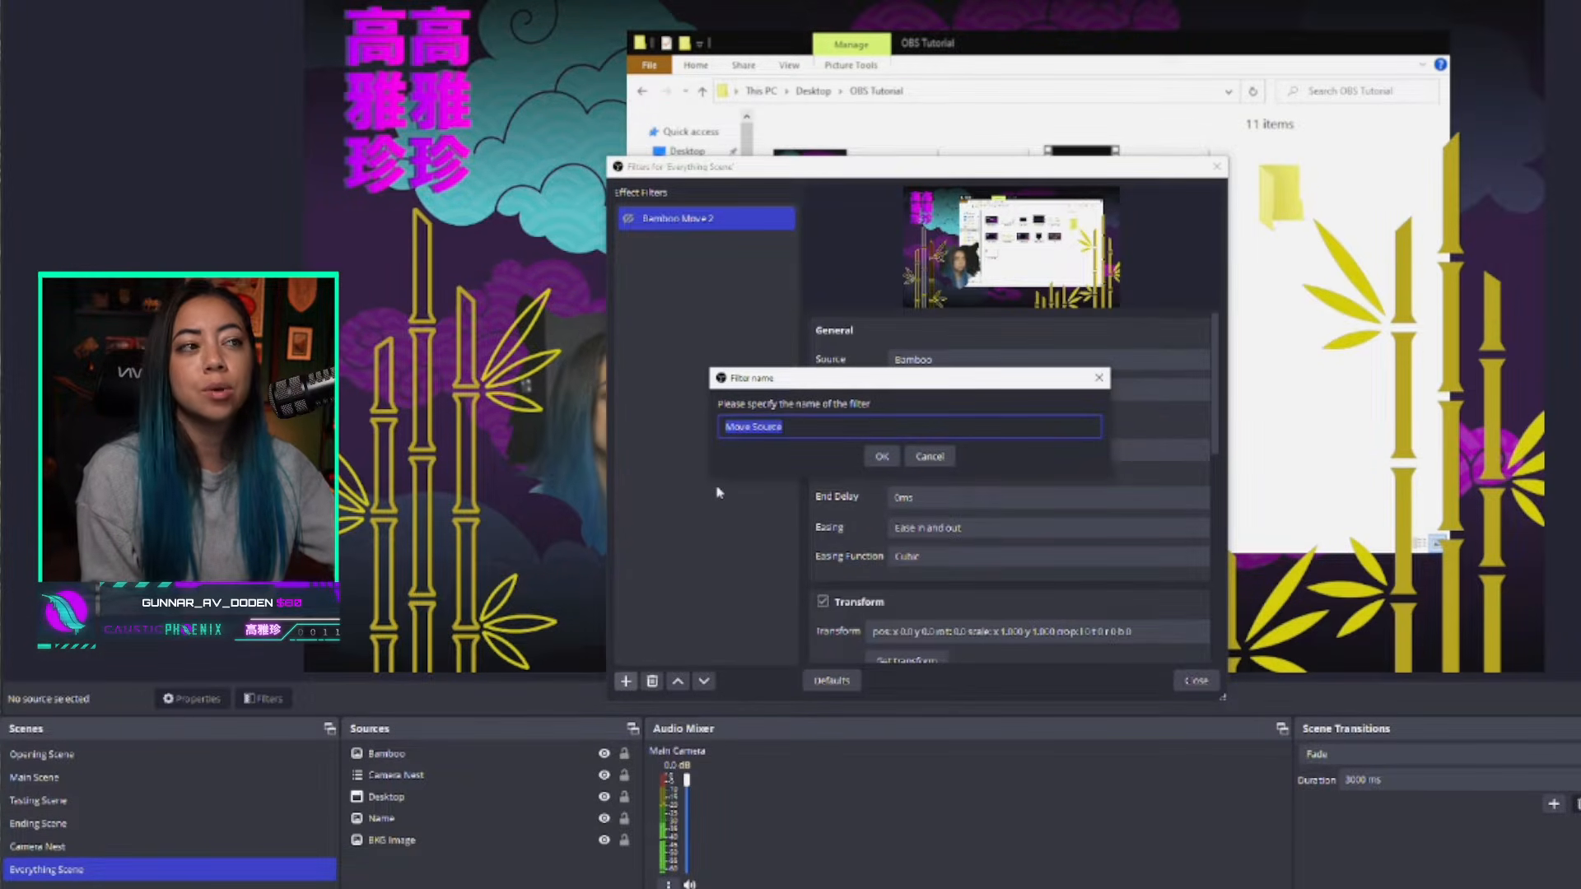
text(Tiger Move 2)
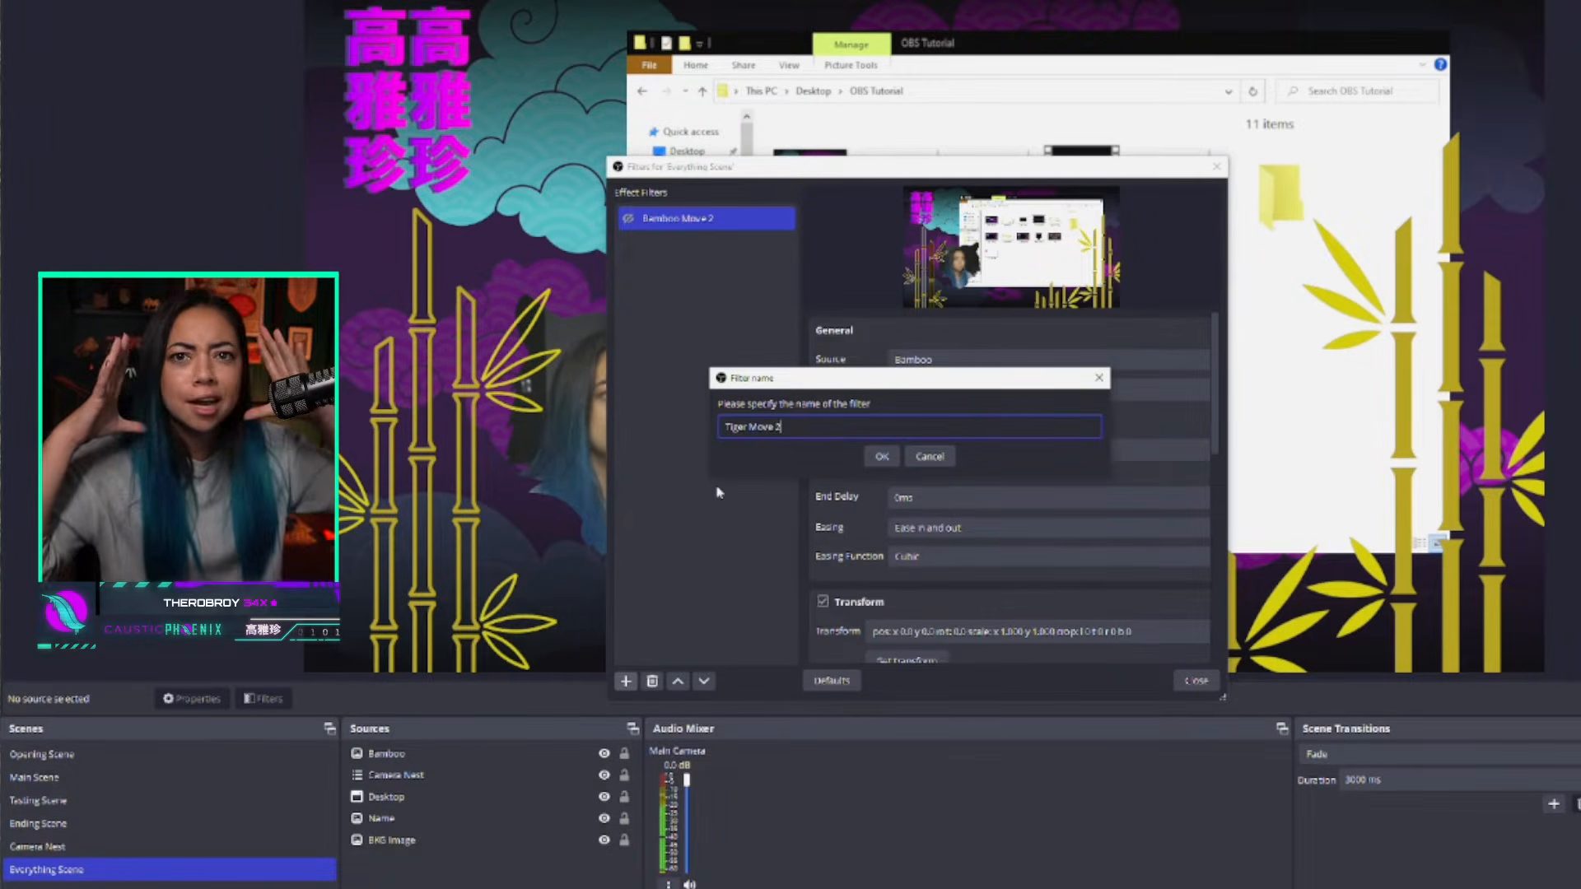
click(881, 457)
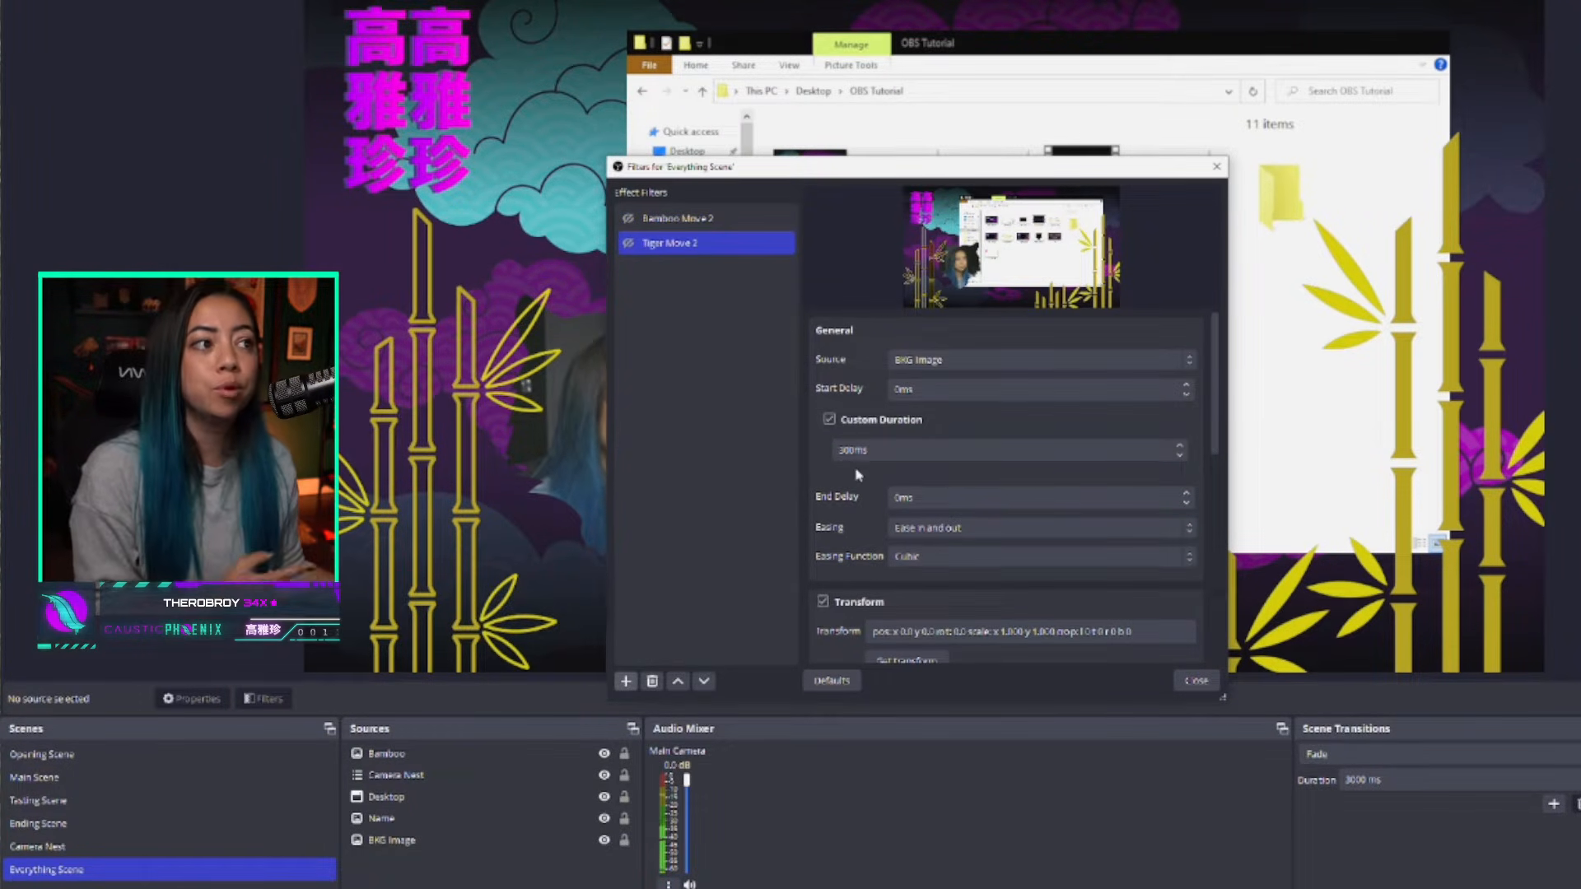
Step: Set Tiger Move 2 to animate Camera Nest with a 3000 ms custom duration and fetch the source's current transform
click(921, 360)
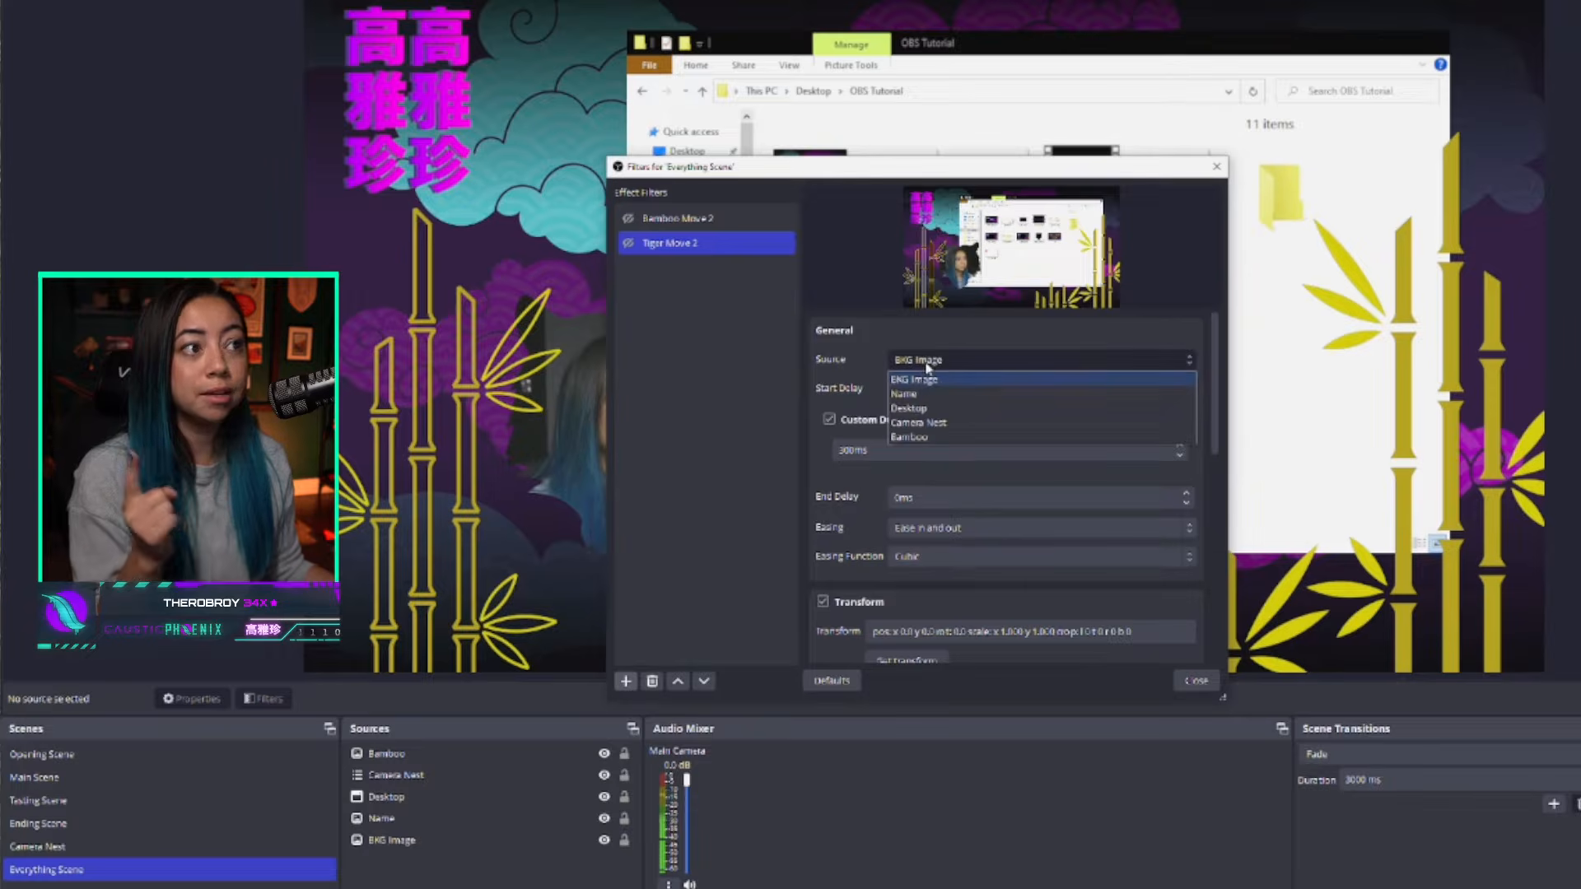
click(924, 422)
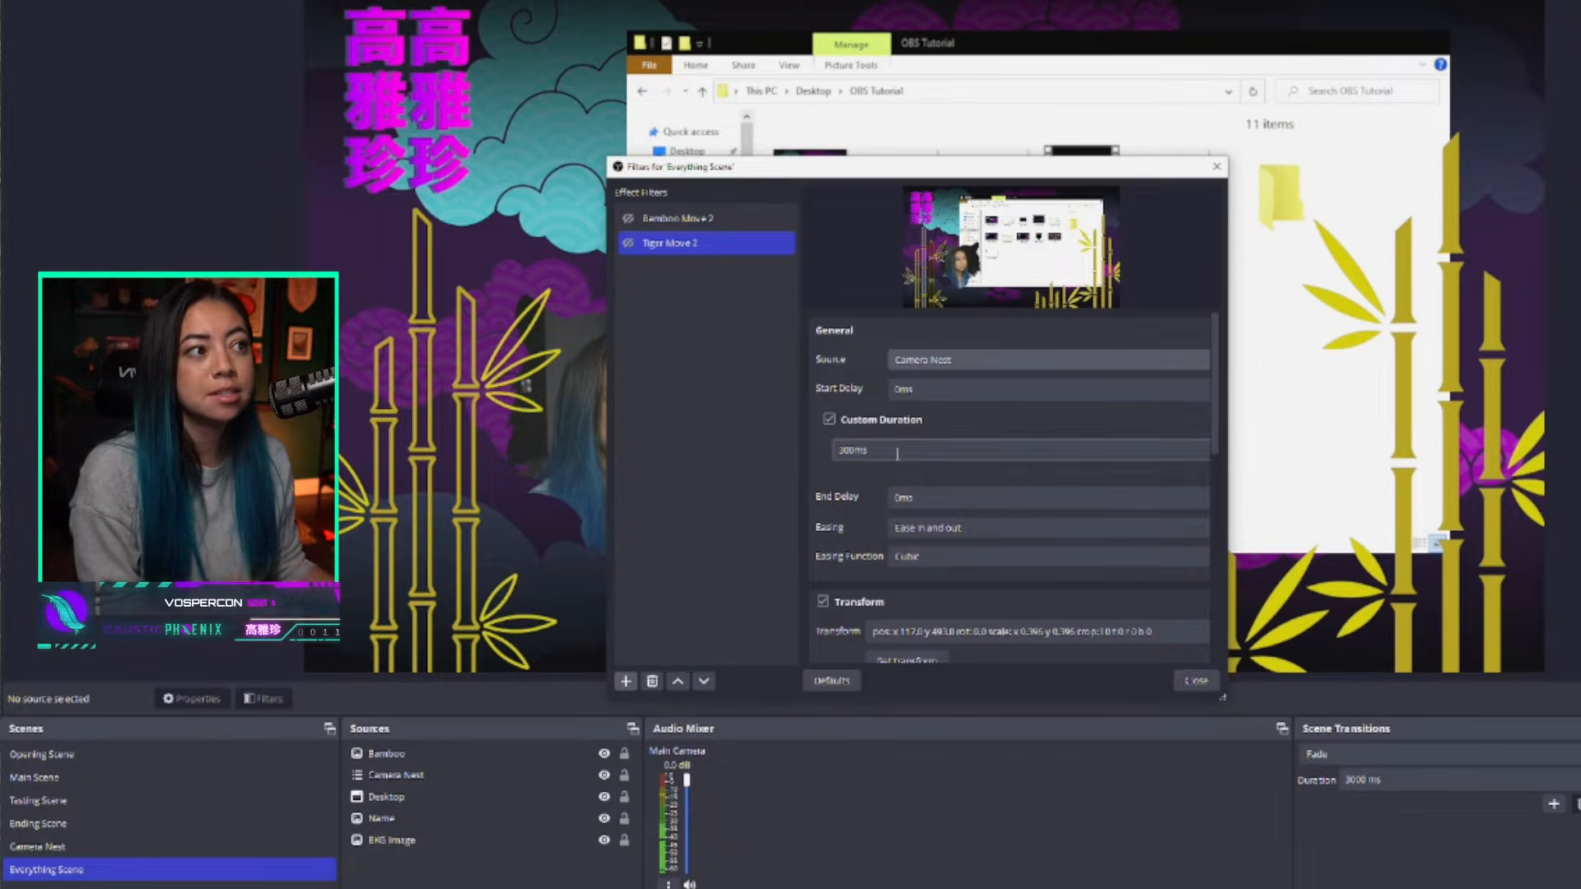
click(850, 451)
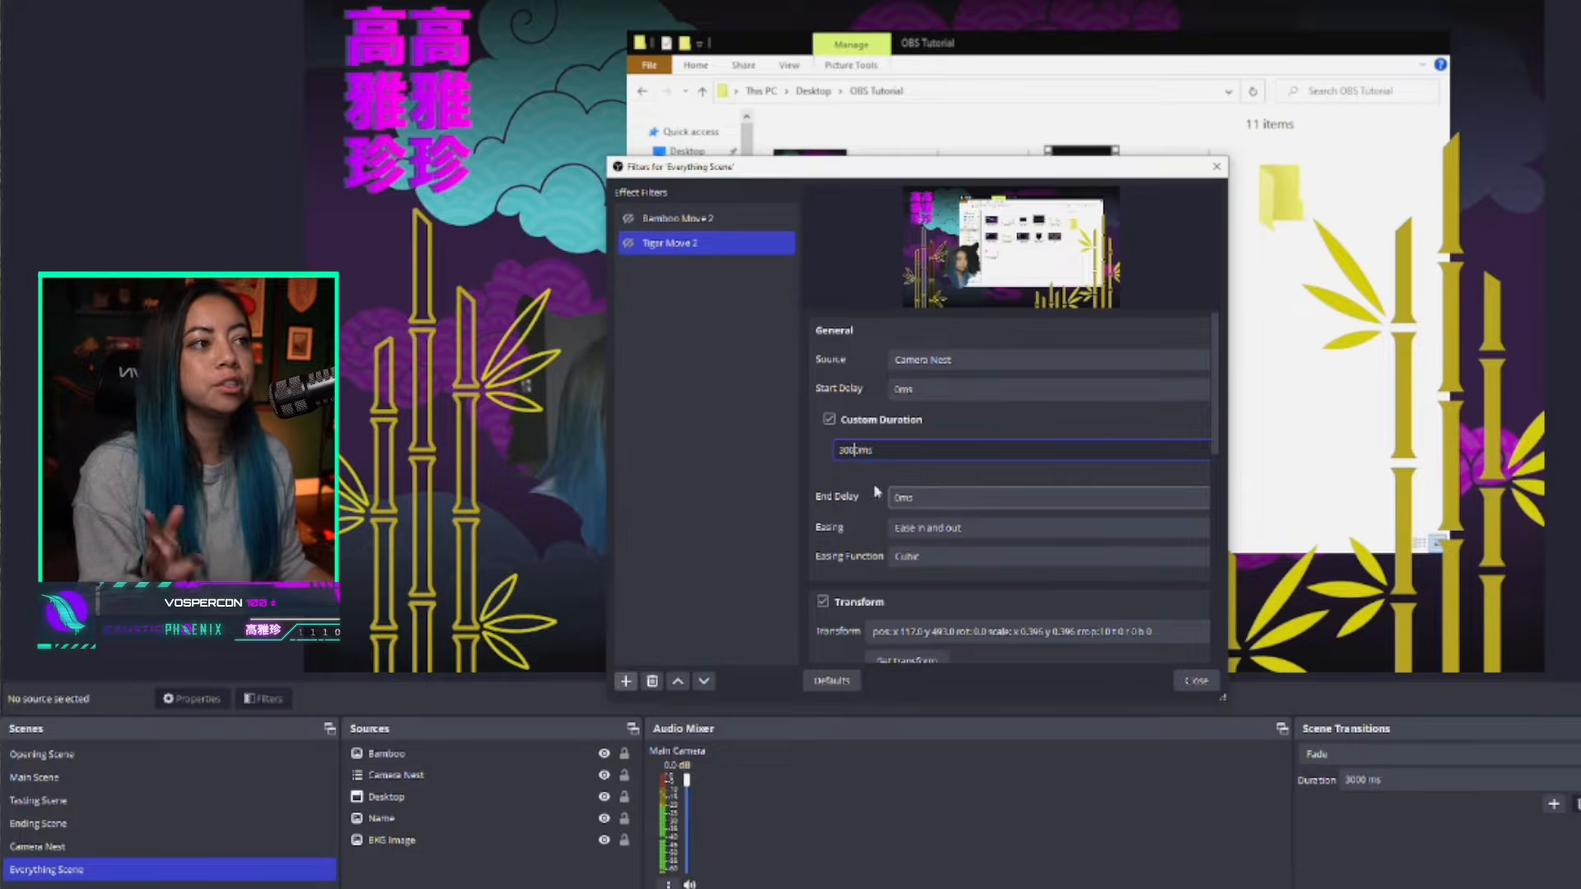
text(0)
scroll(906, 494, down, 1)
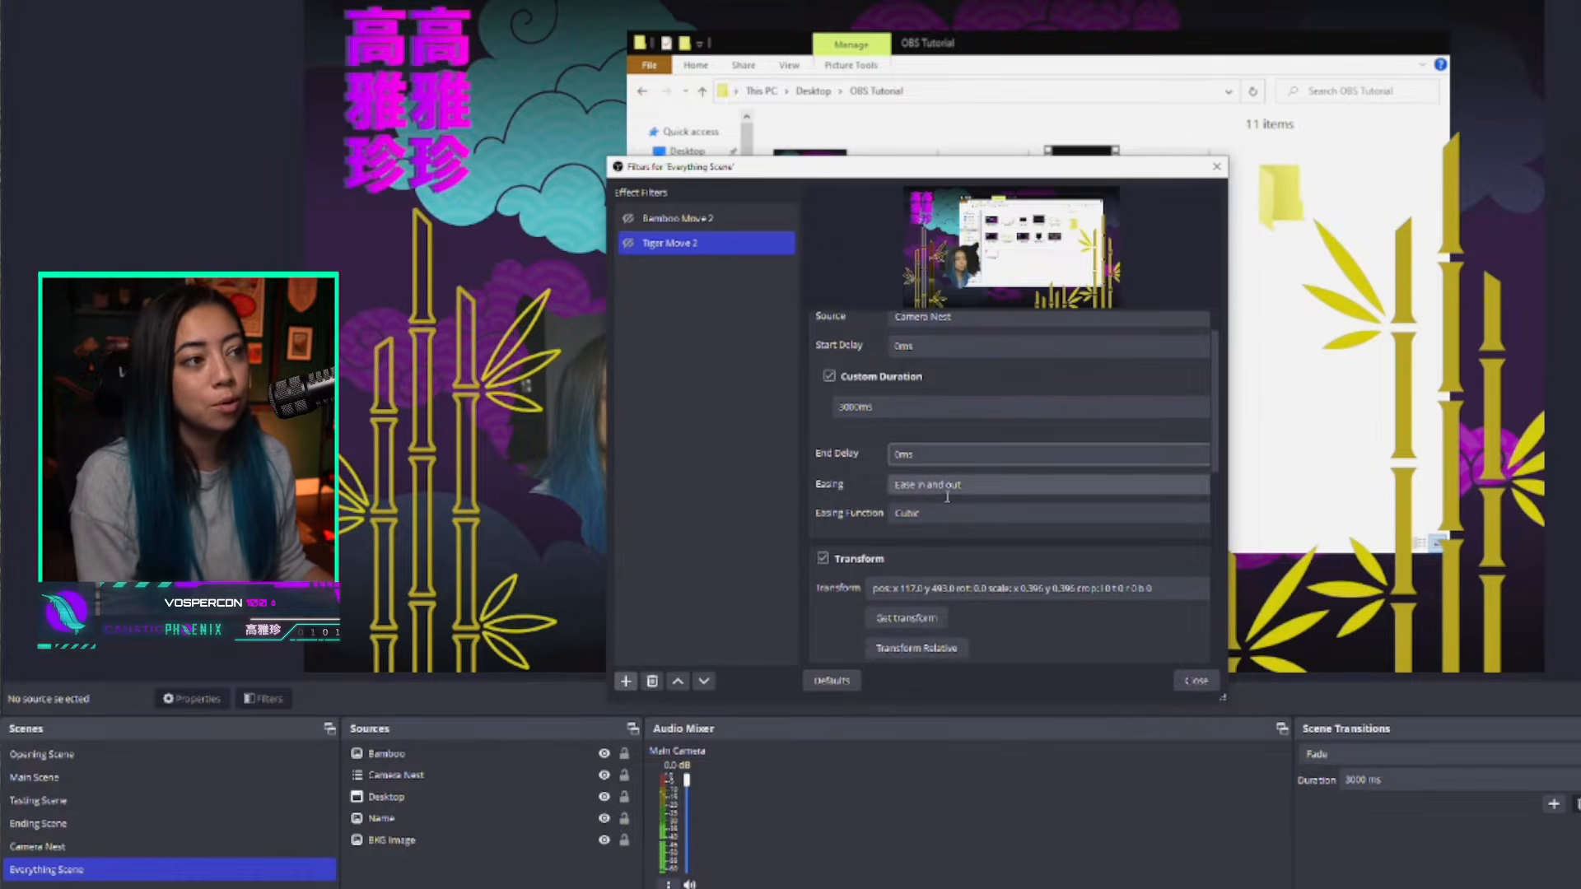
click(919, 623)
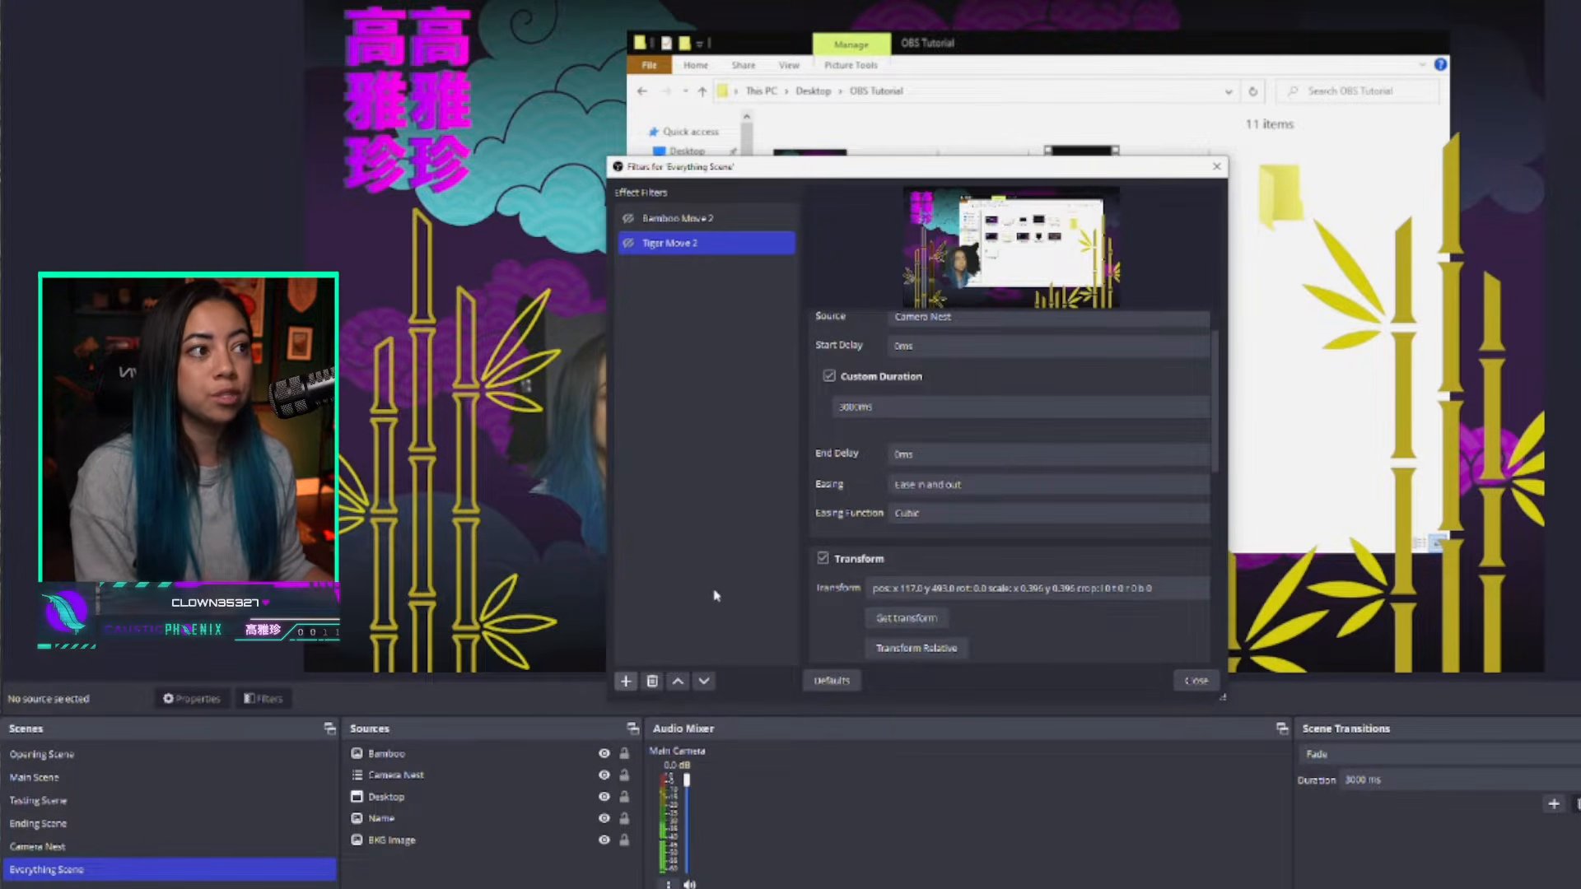
Step: Add a third Move Source filter named "Desktop Move 2" and set its custom duration to 3000 ms
click(626, 681)
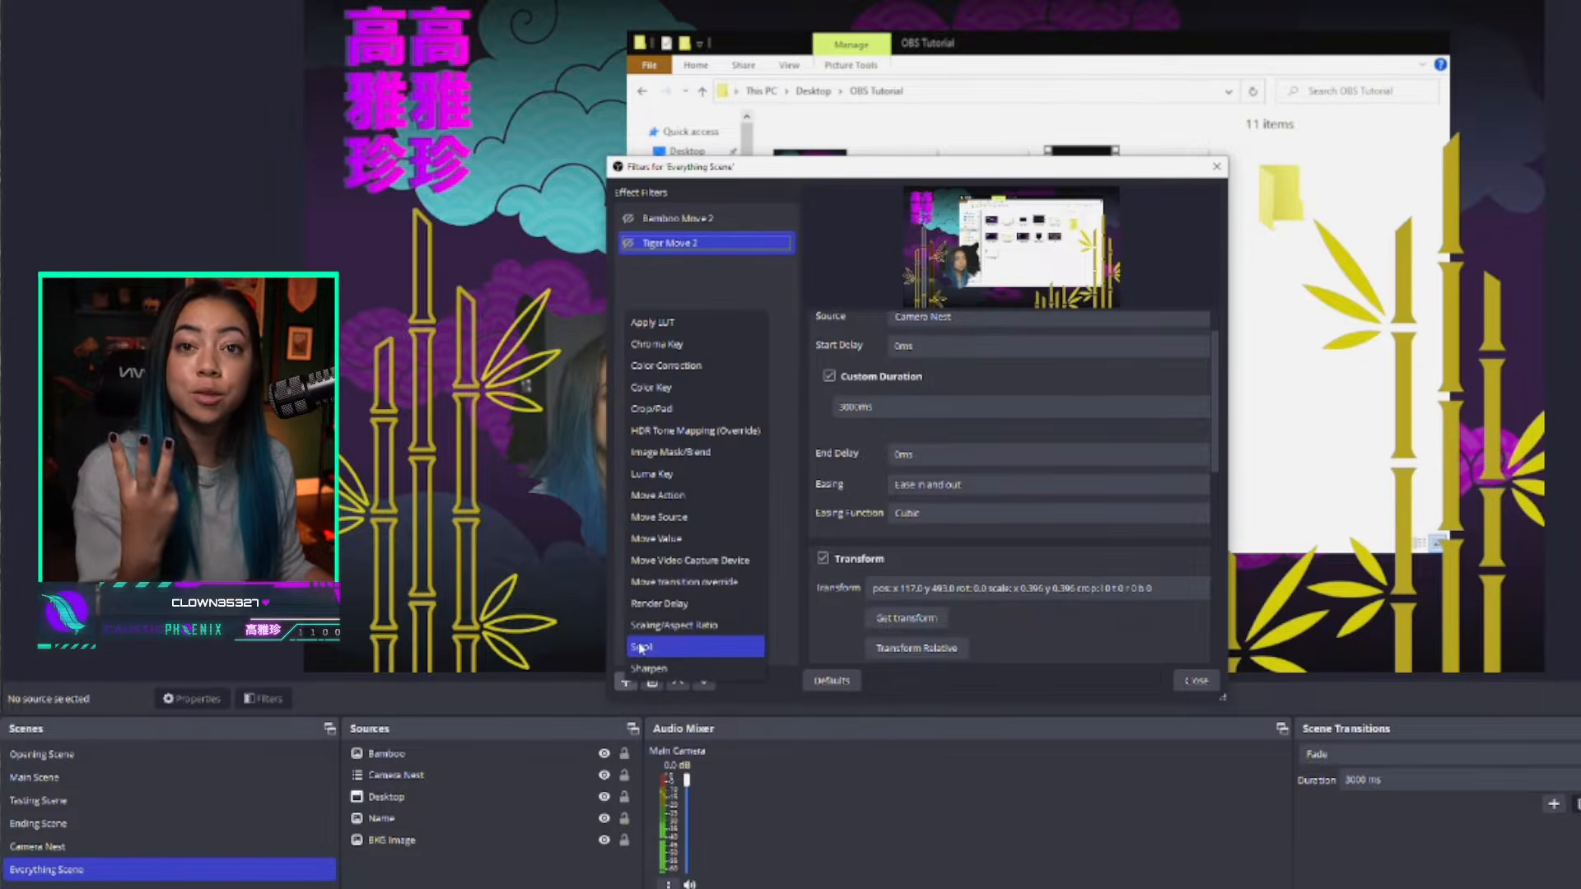
click(671, 517)
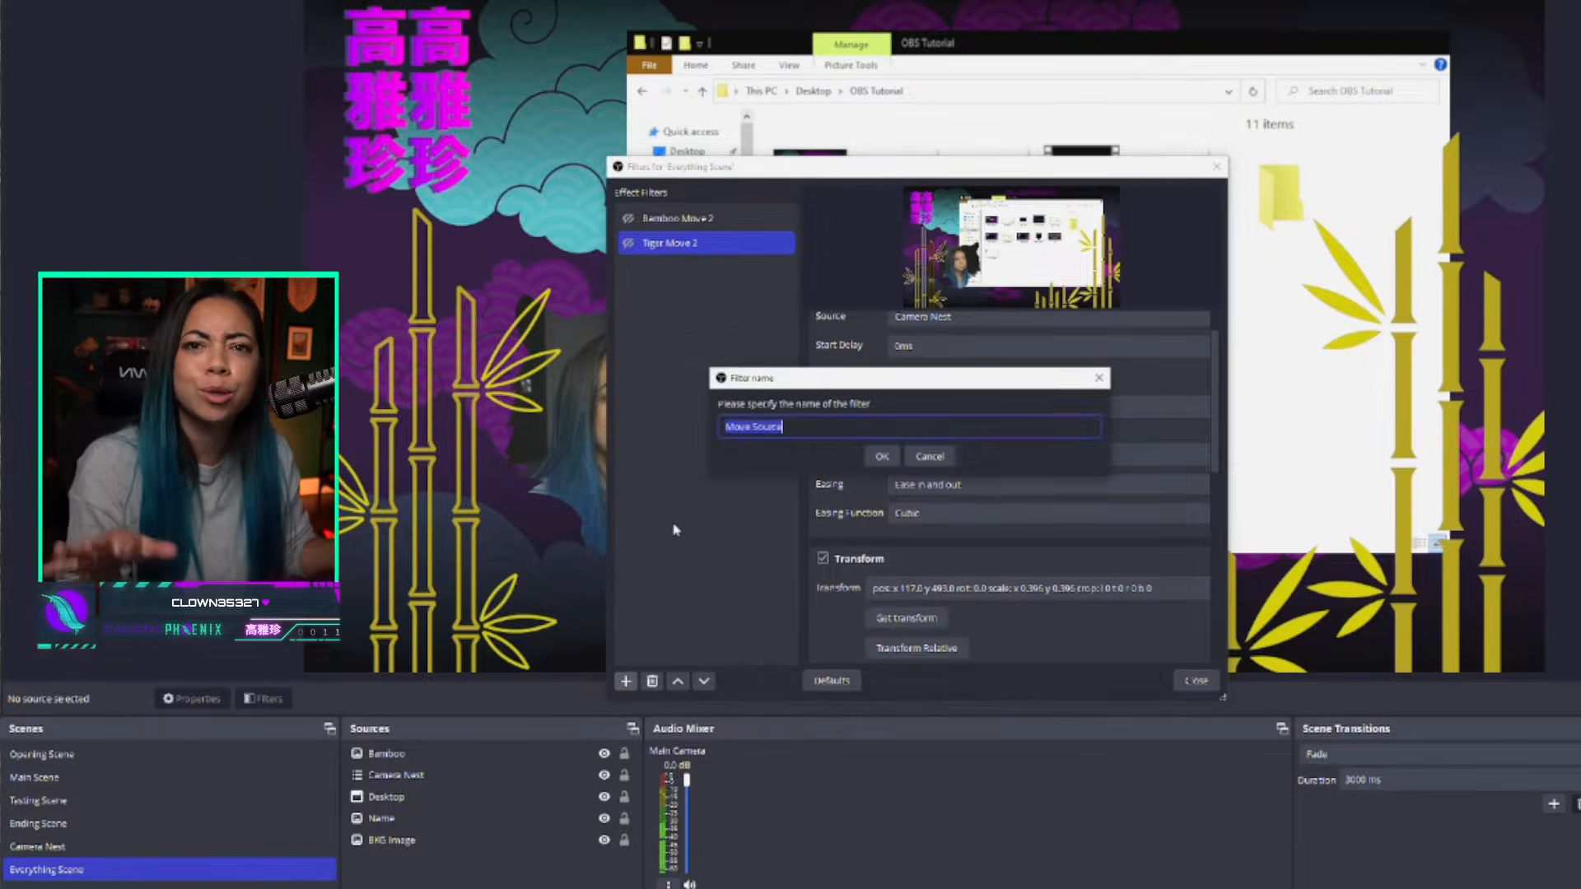
text(D)
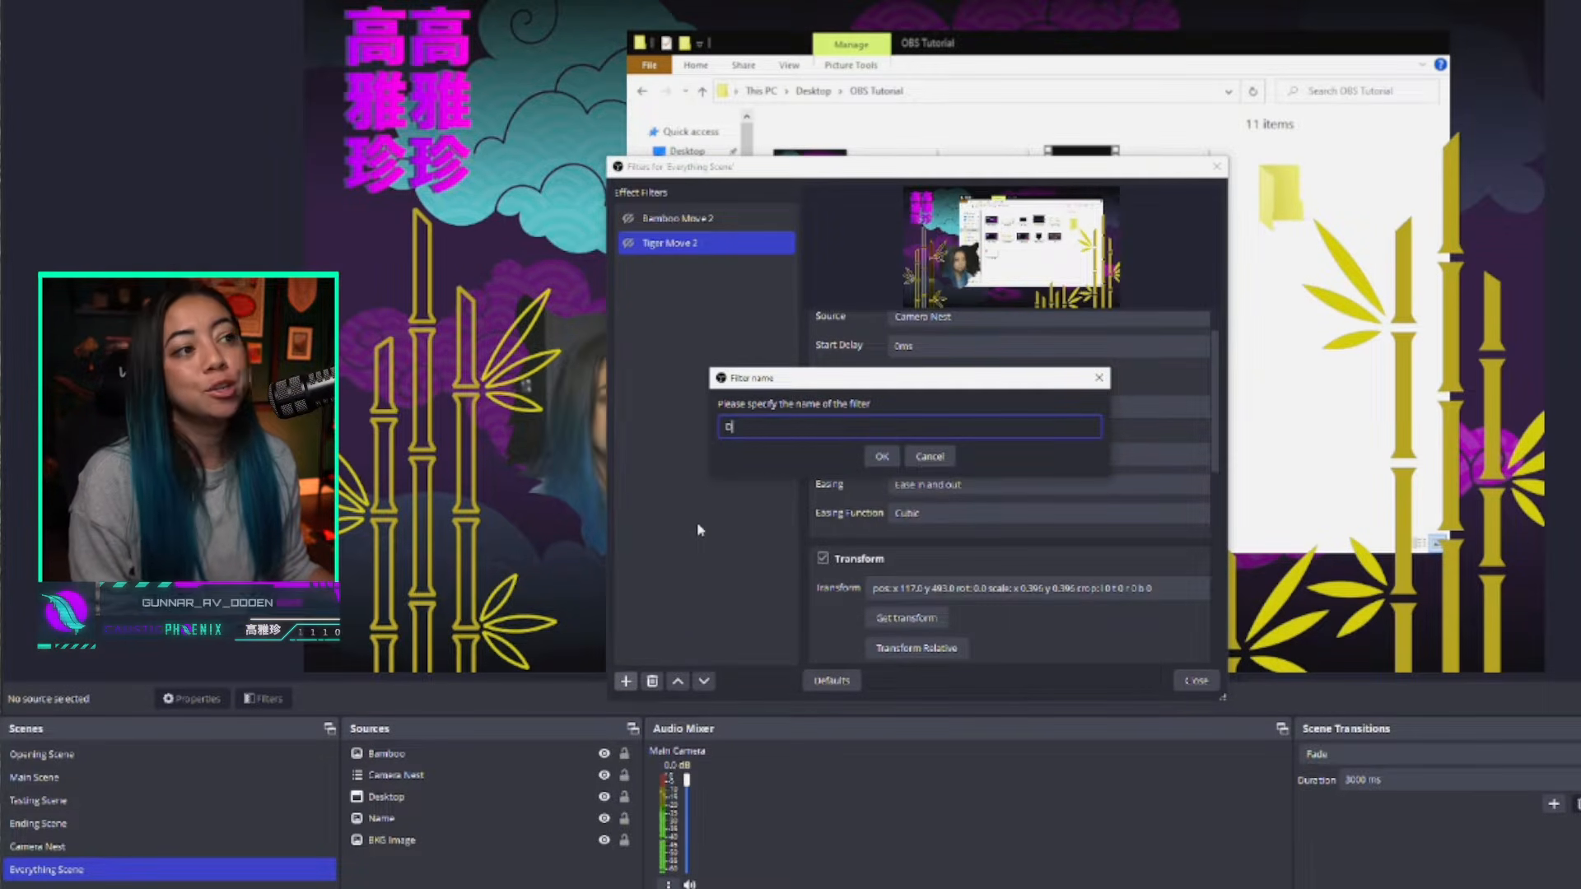
text(esktop M)
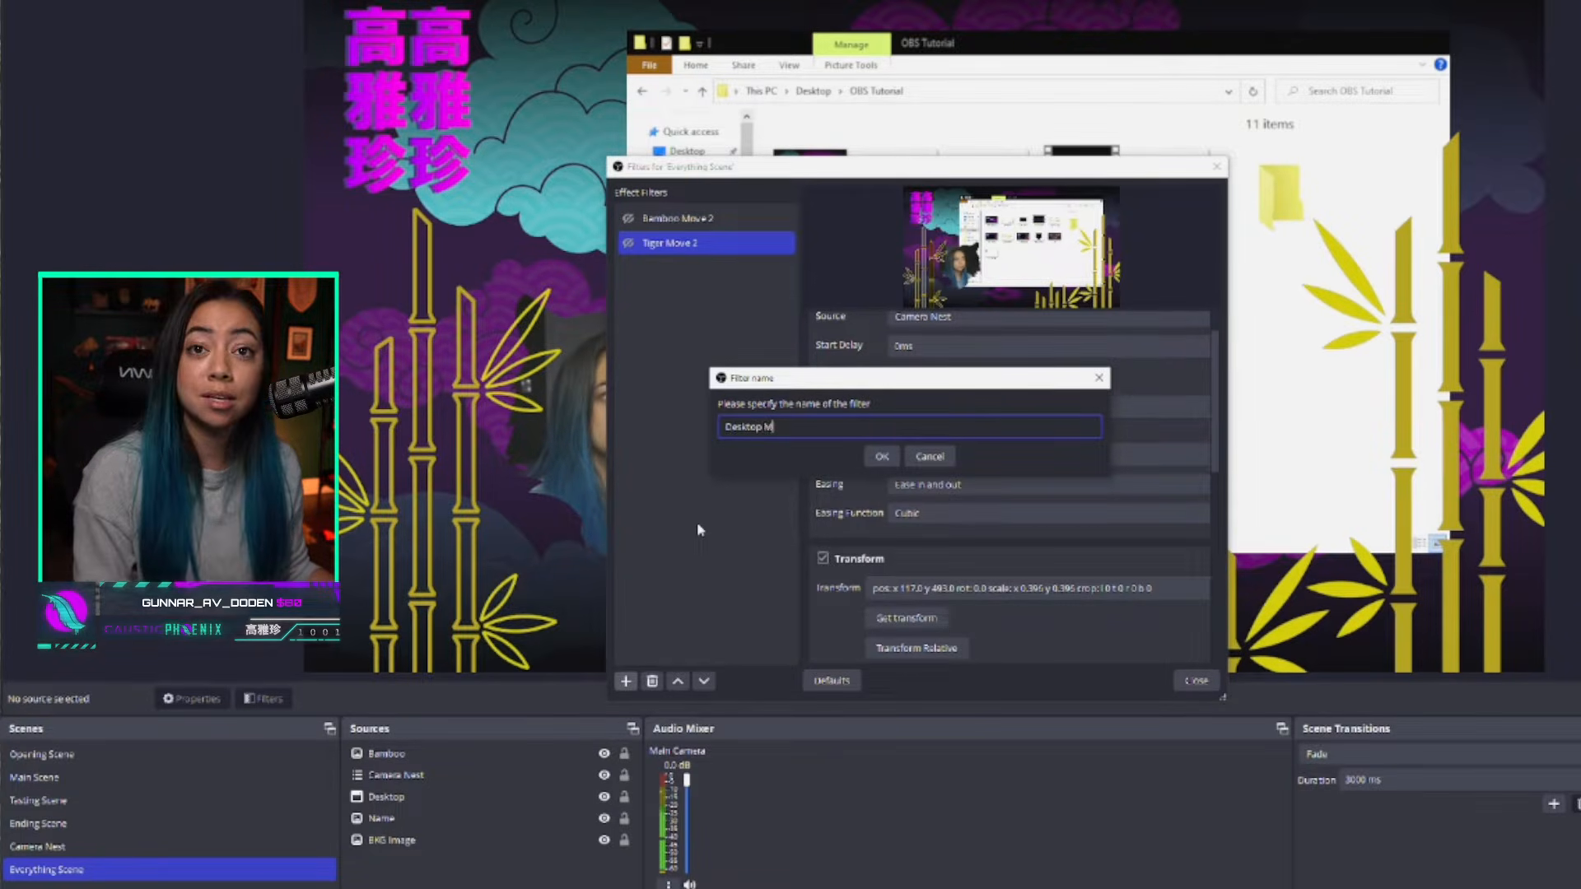
text(ove 2)
click(882, 456)
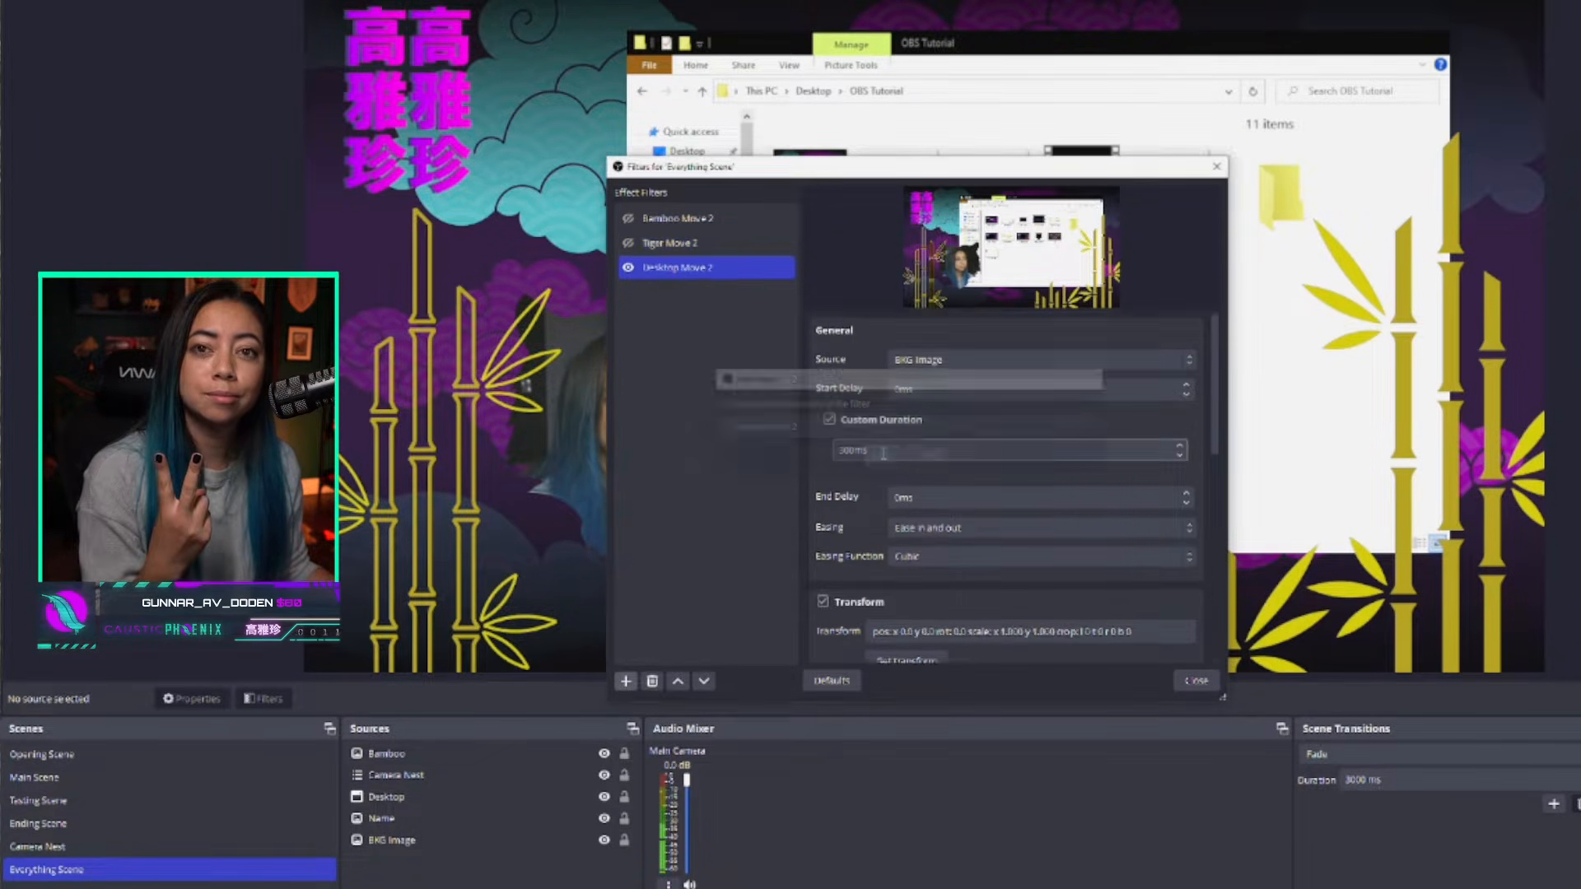
click(849, 452)
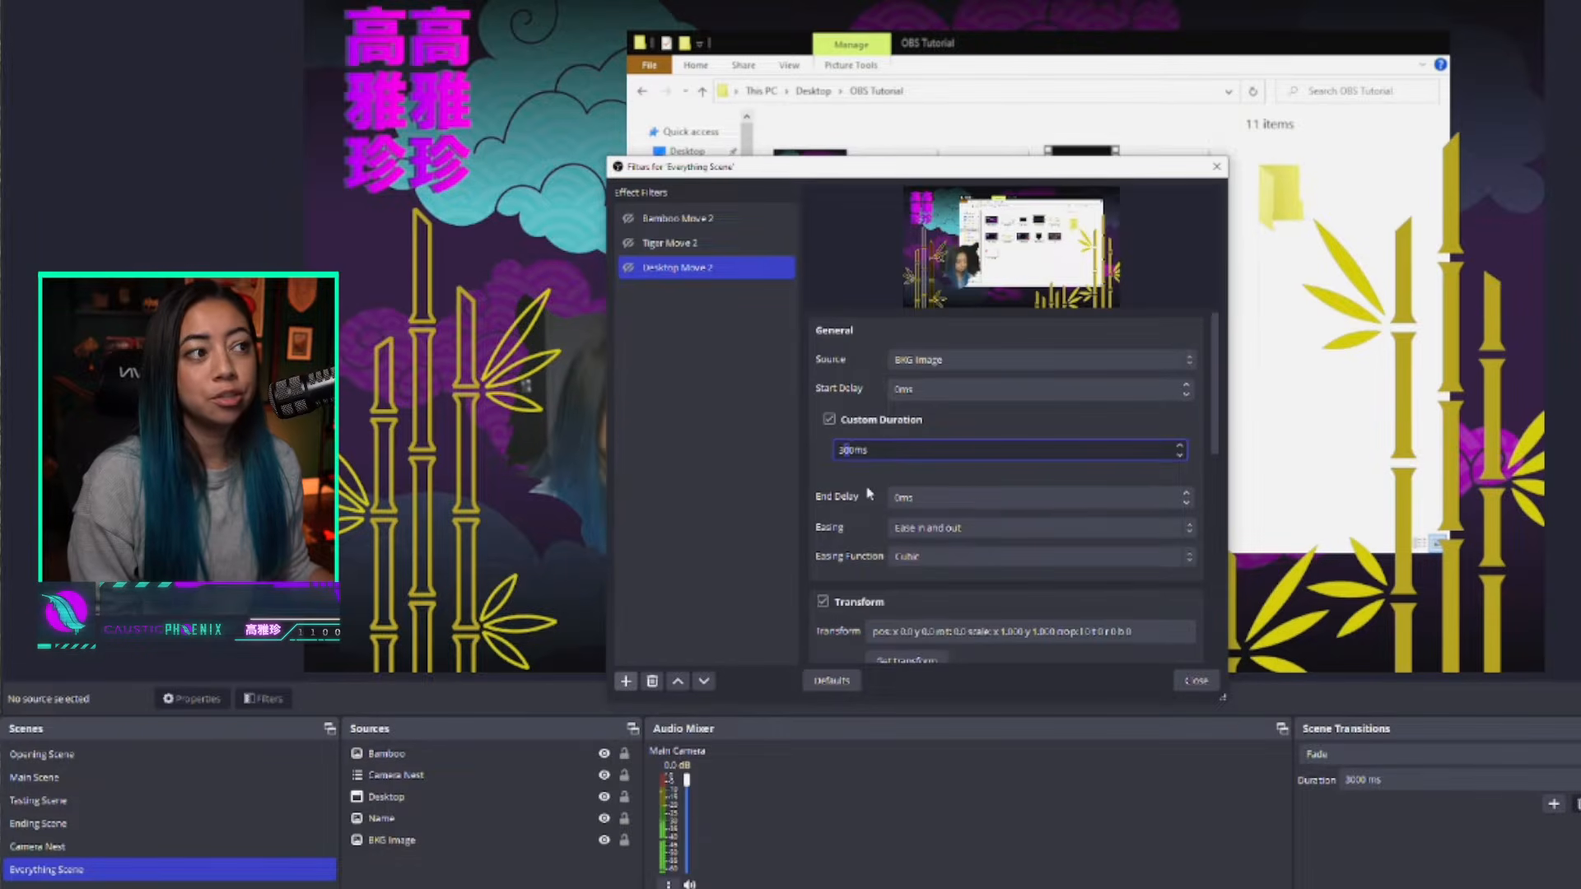
text(00)
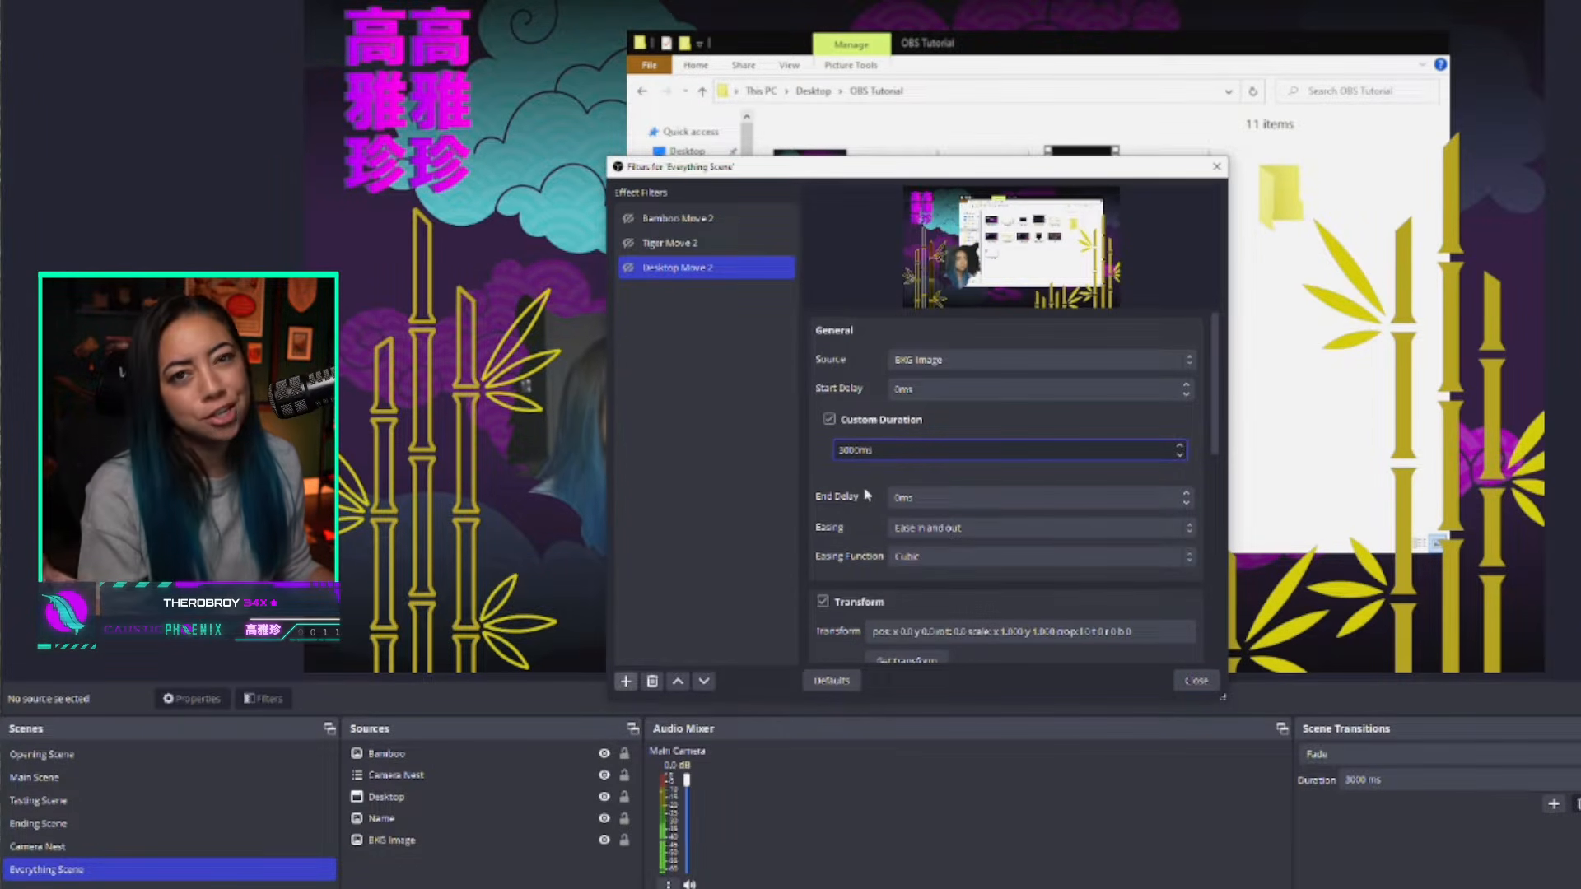
Step: Set the Desktop Move 2 filter's source to Desktop and check the Bamboo Move 2 and Tiger Move 2 settings
scroll(832, 498, down, 2)
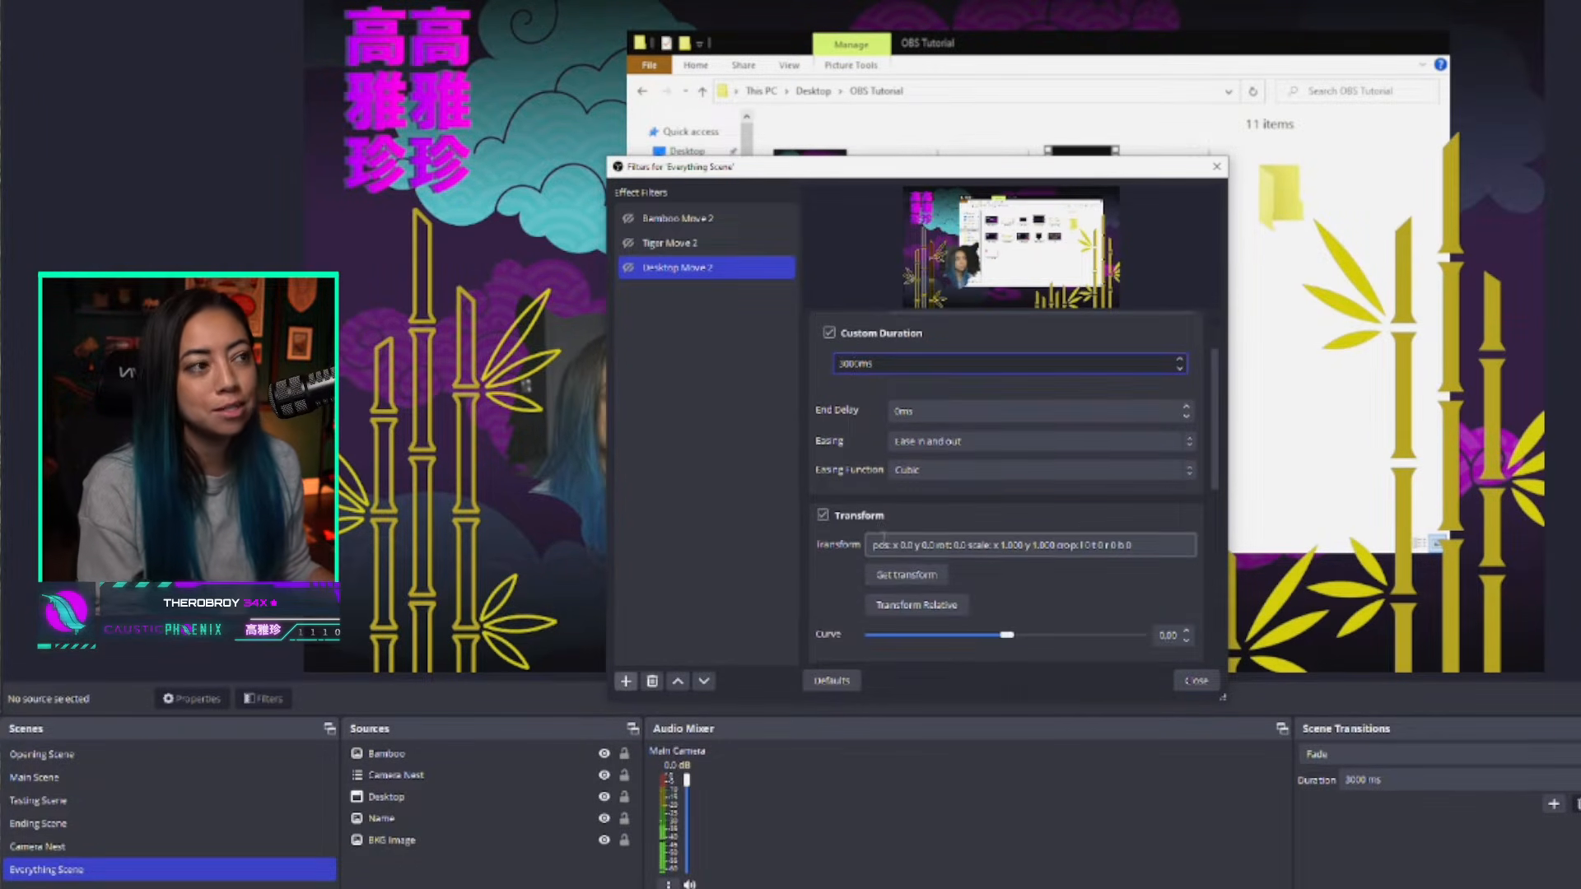
scroll(942, 390, up, 2)
click(941, 360)
click(935, 413)
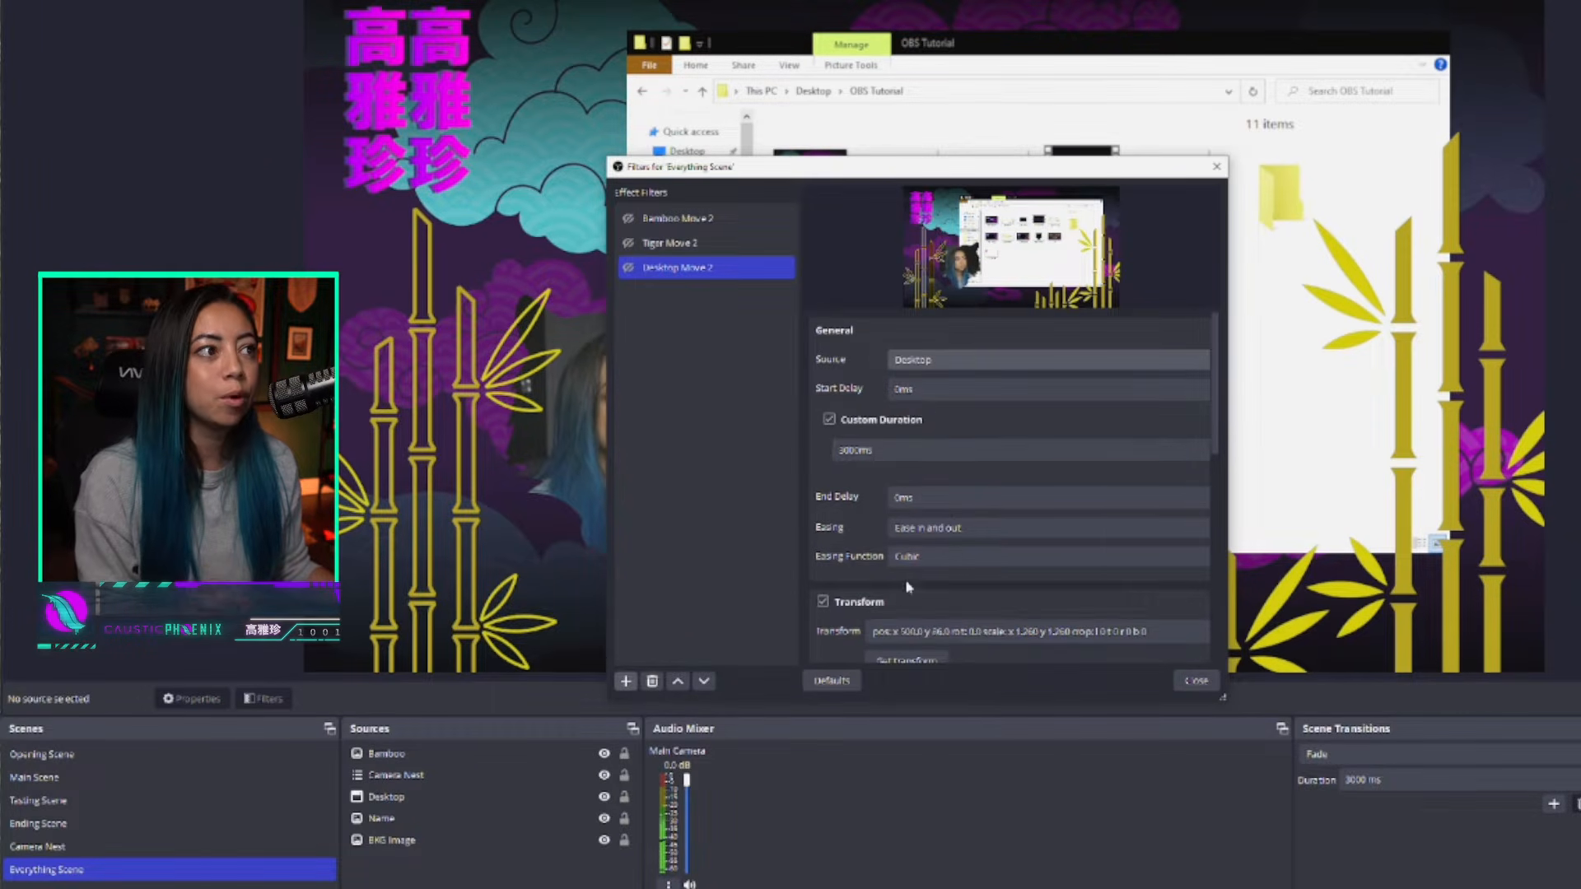
click(690, 247)
click(683, 219)
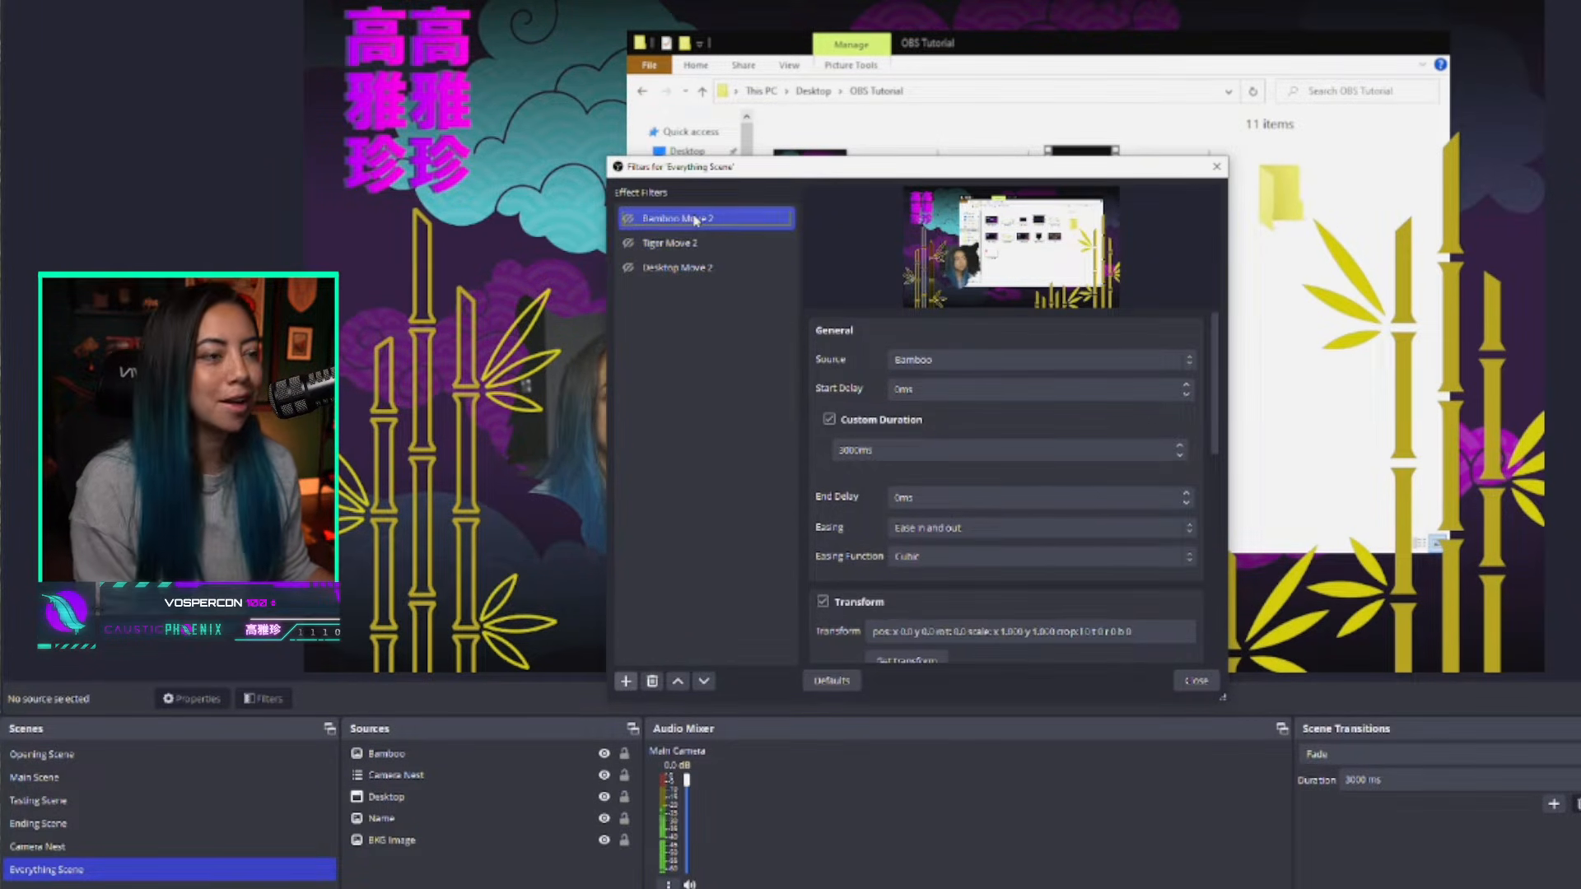
click(701, 342)
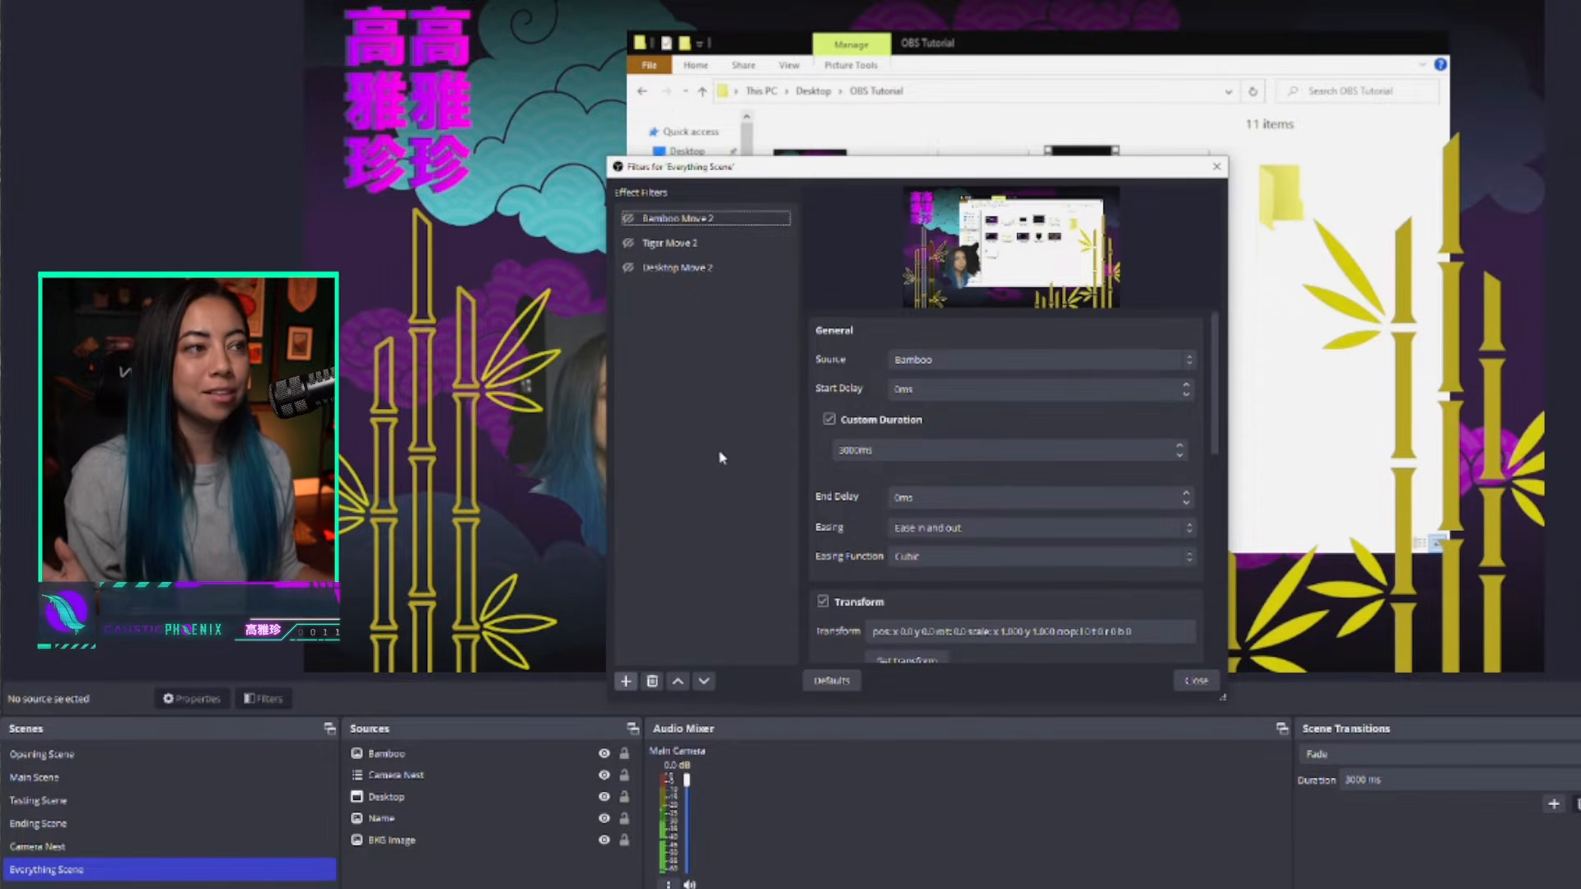
Step: Move the filters window off the preview and lower the Bamboo source to about 153 px below the canvas's upper edge
drag(901, 169, 1580, 227)
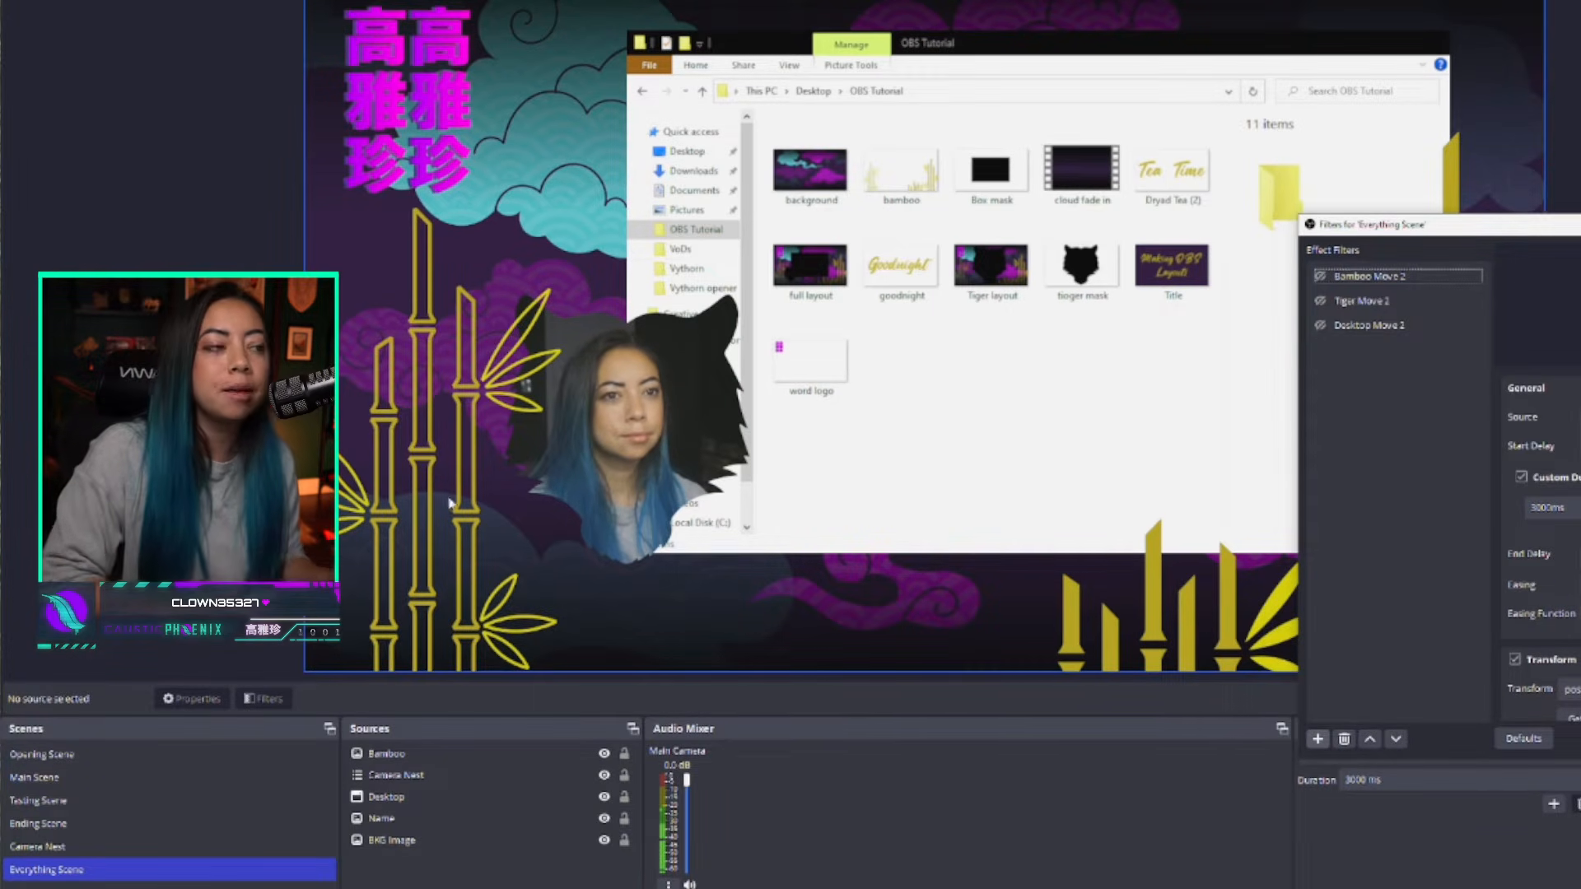
click(411, 754)
drag(369, 461, 364, 557)
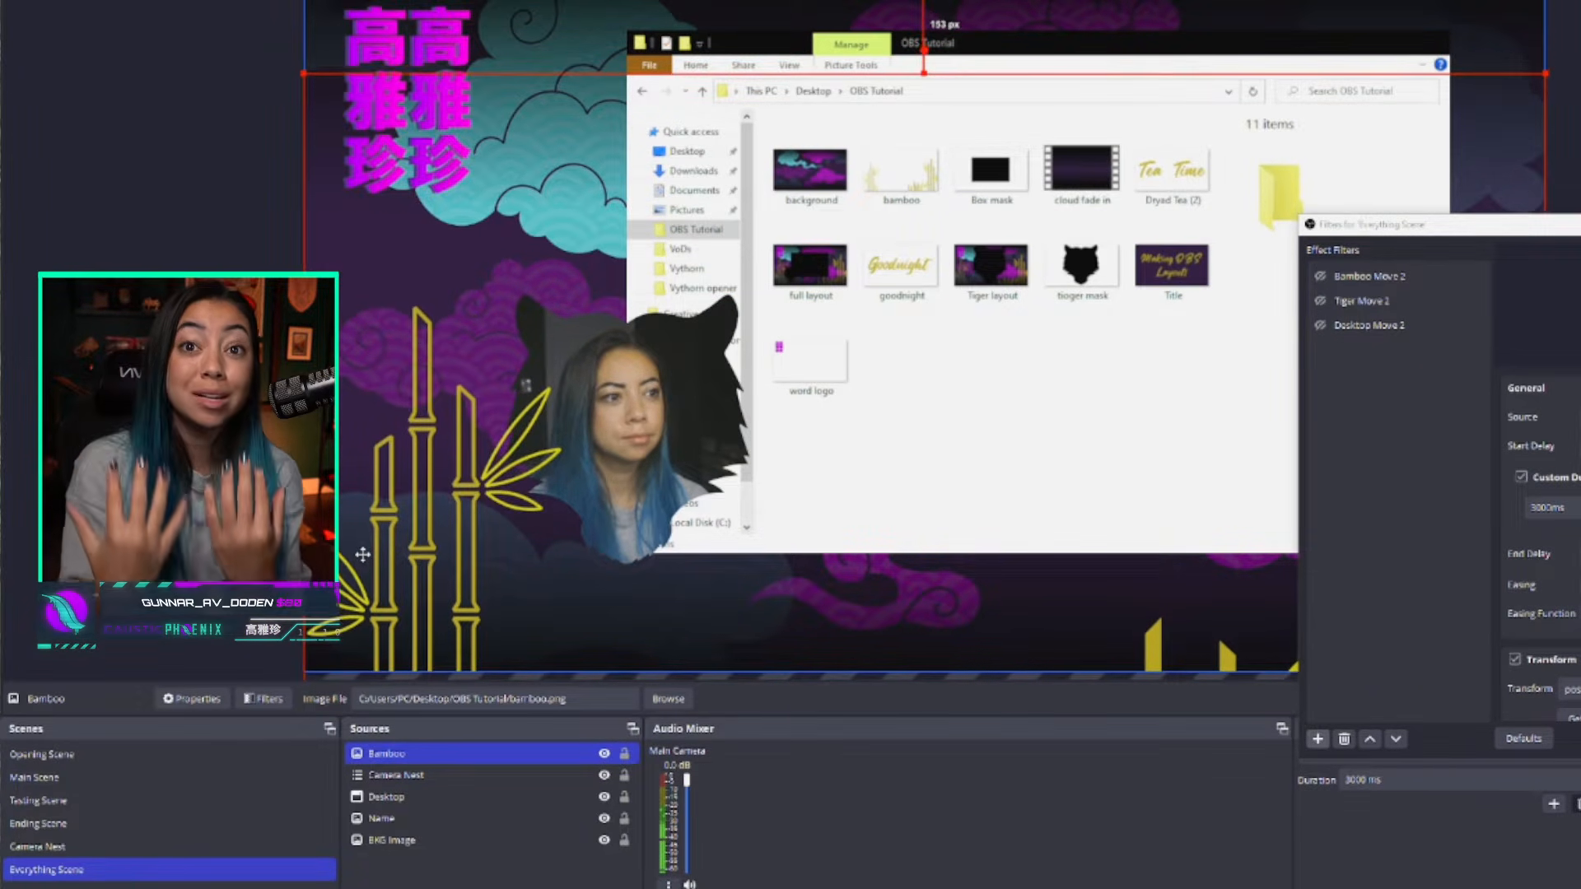
Step: Shrink the Desktop source and place it near the canvas centre, about 679 px from the left edge and 392 px from the top
click(976, 454)
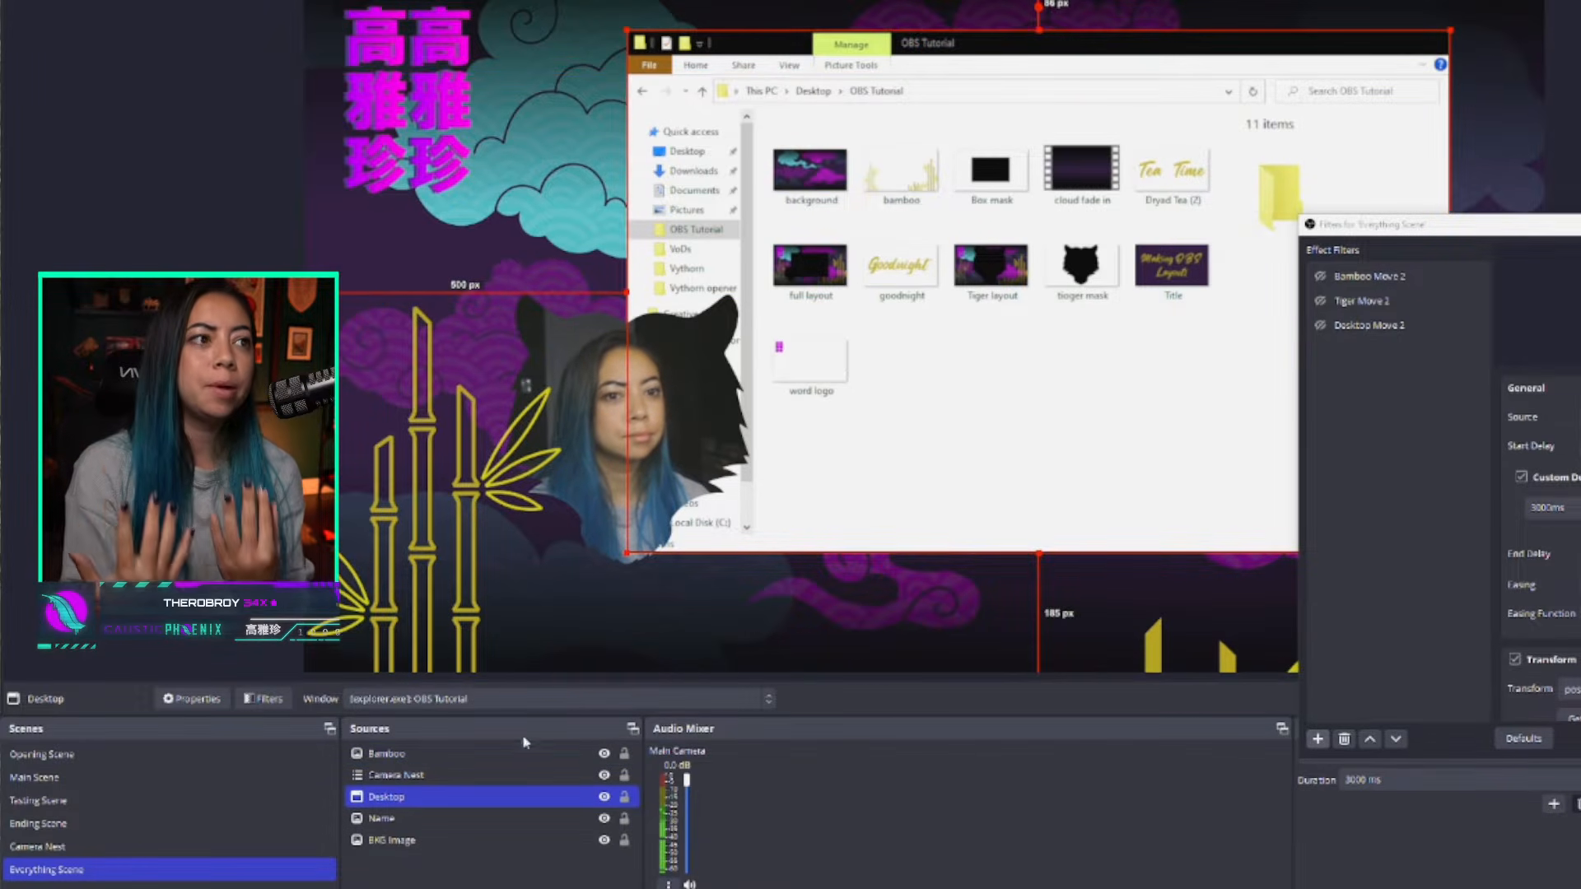
drag(625, 552, 1128, 284)
drag(1256, 169, 924, 367)
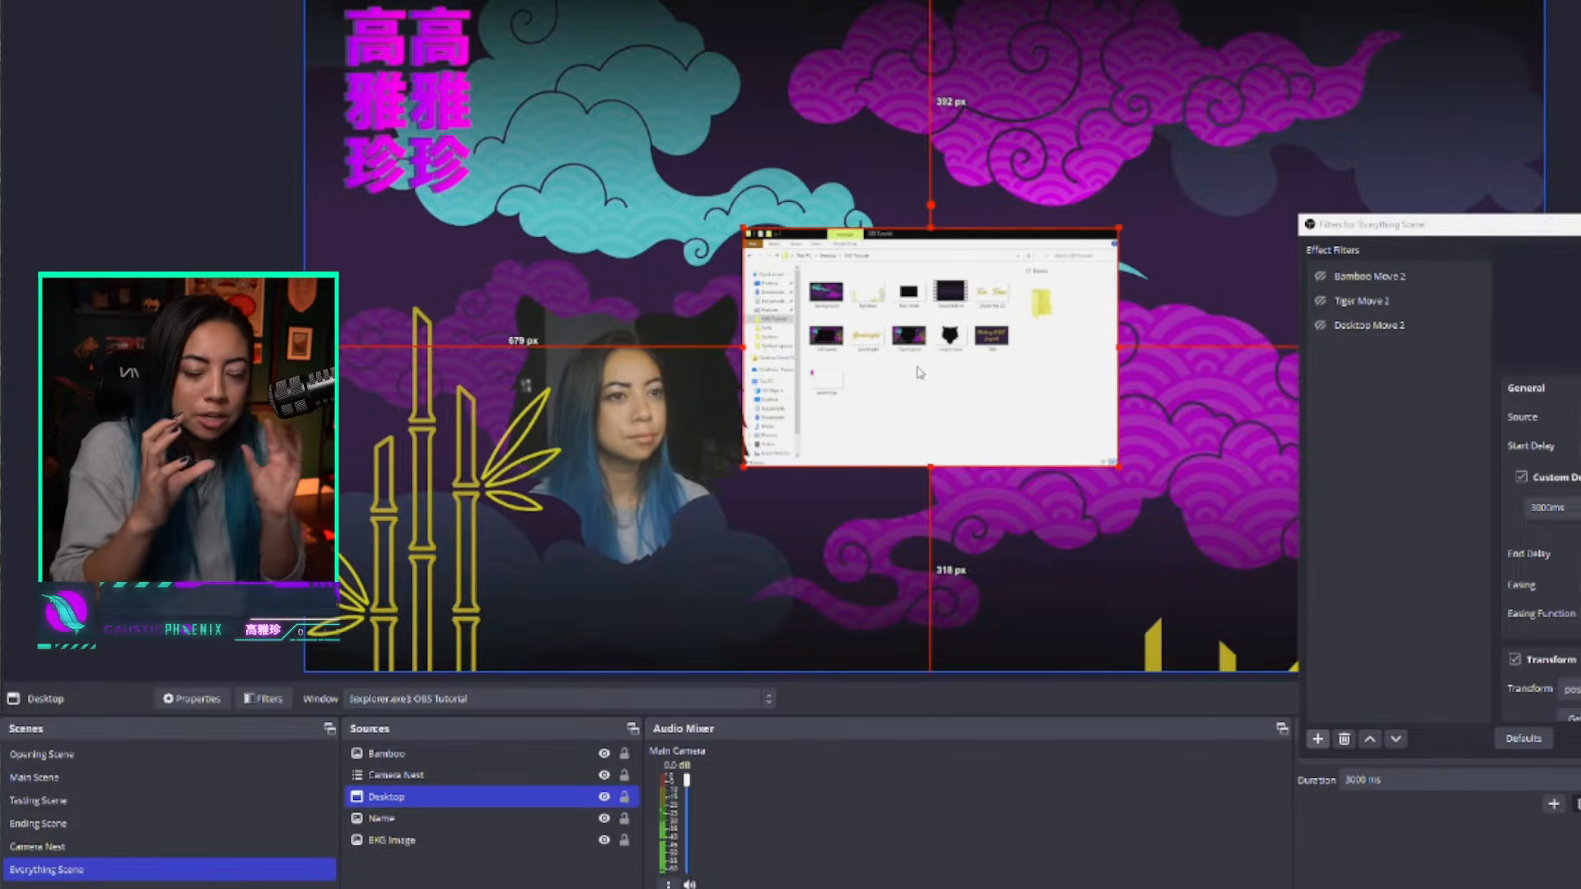
Step: Select Camera Nest and enlarge it over the middle of the canvas until it covers the Desktop source
click(659, 460)
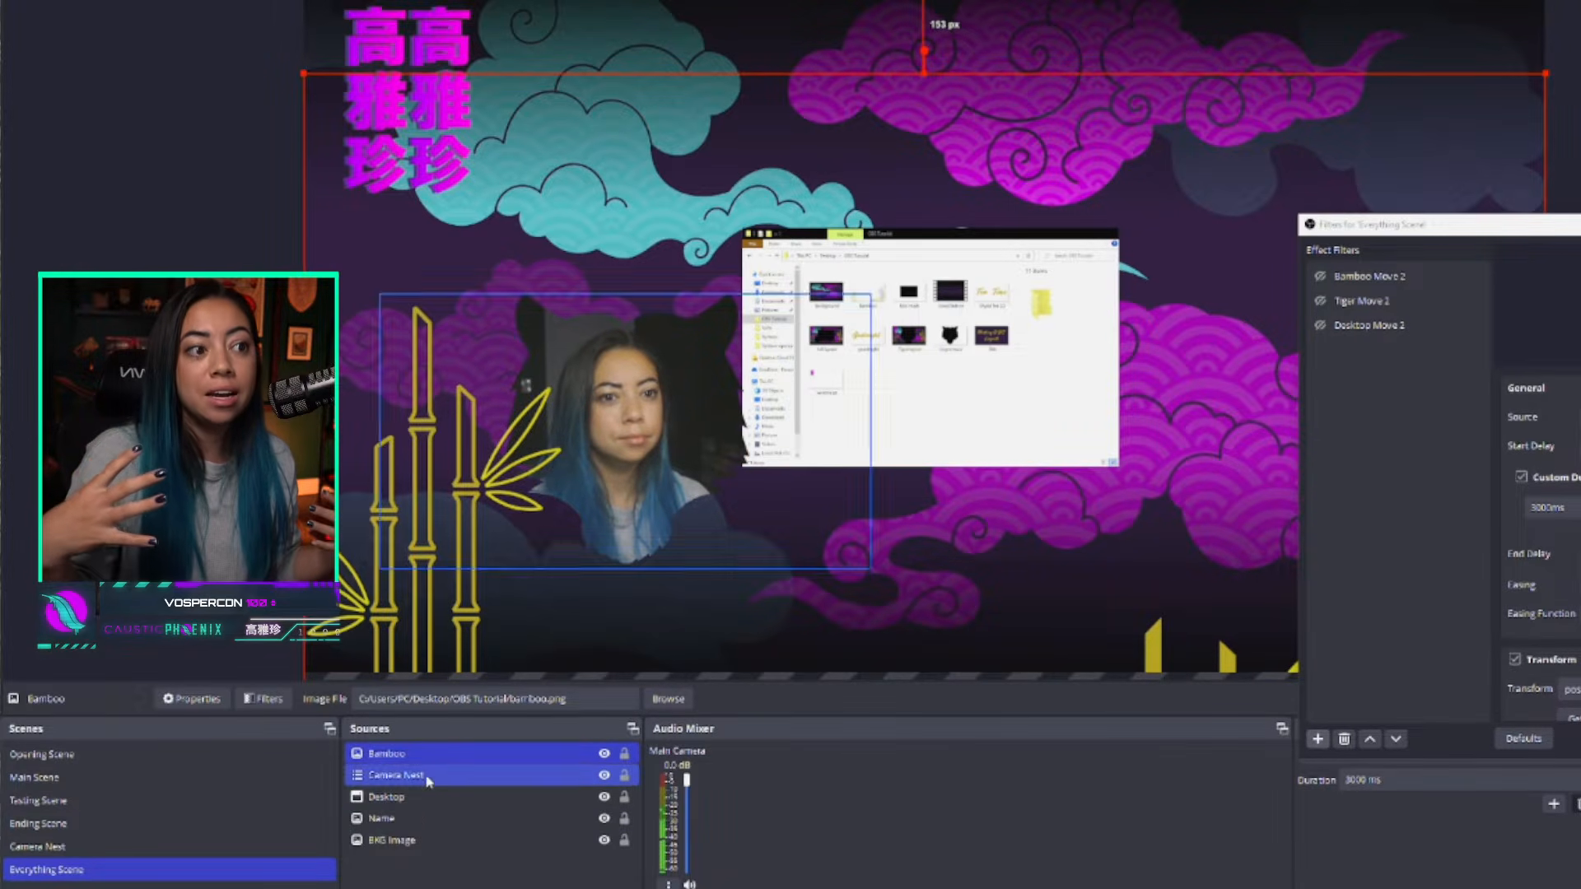
click(560, 775)
drag(870, 568, 1152, 726)
drag(817, 535, 809, 308)
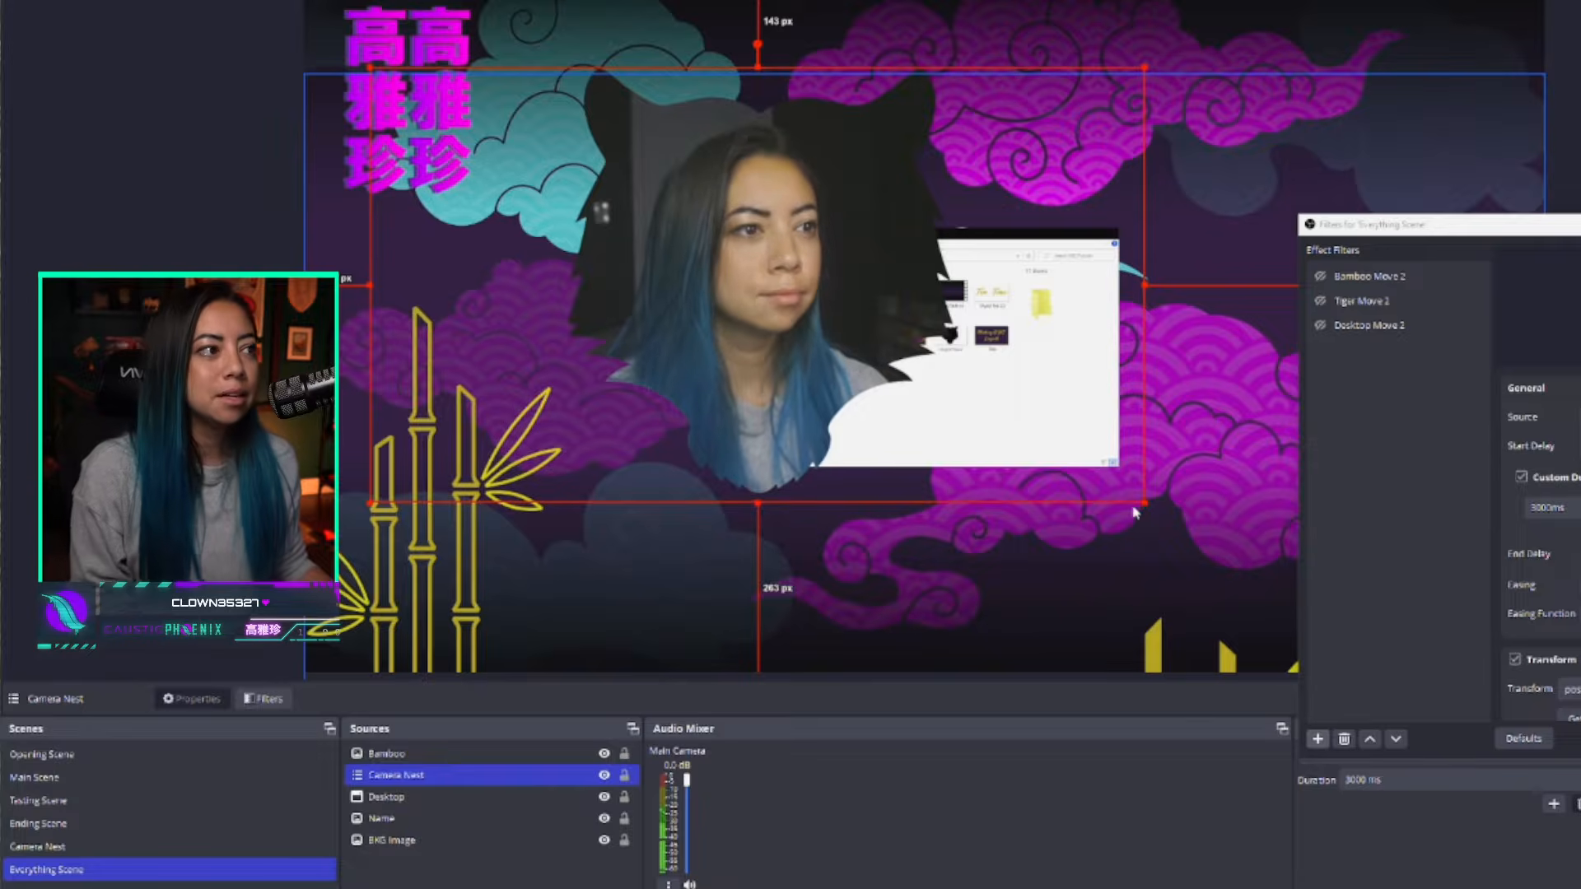
drag(1140, 506, 1355, 691)
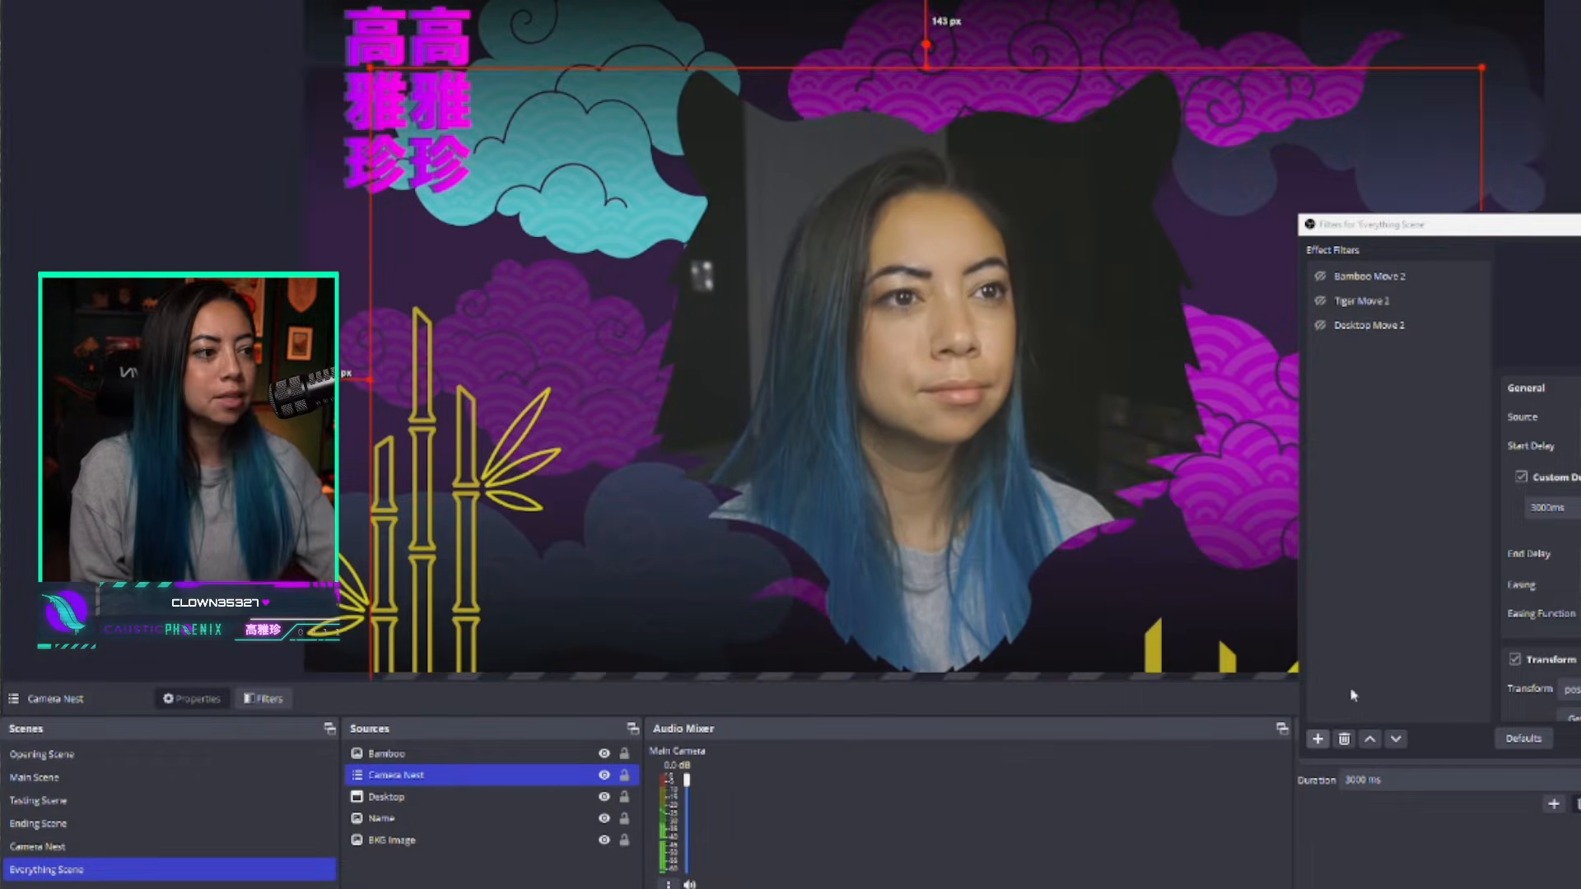
Step: Reposition Camera Nest and enlarge it to nearly fill the canvas, aligned with the canvas's left and bottom edges
drag(1038, 498, 1032, 467)
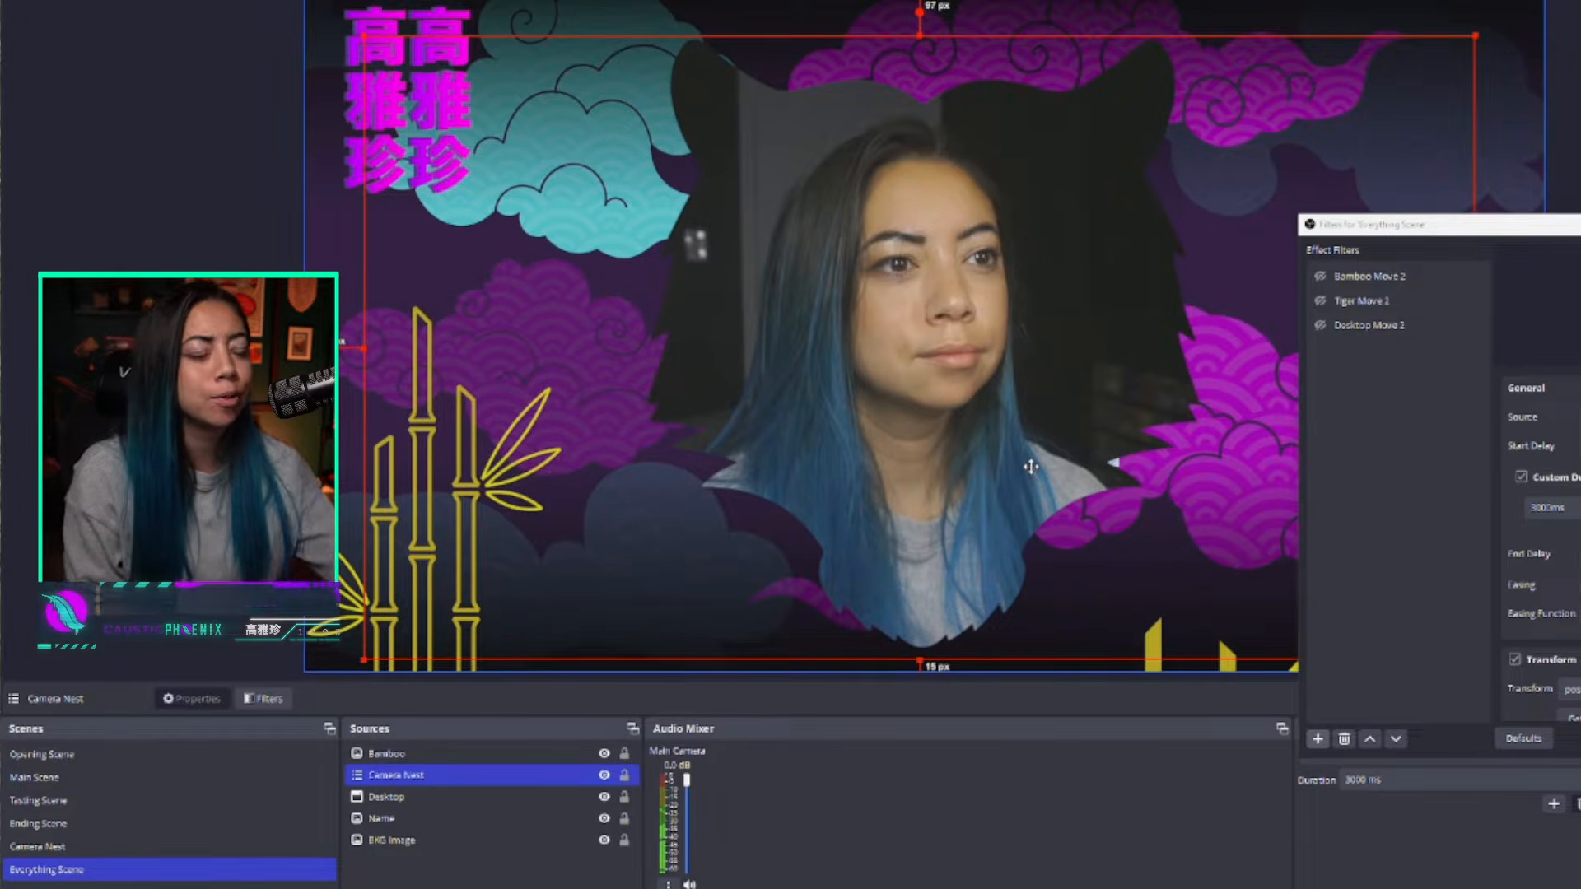
mouse_move(1031, 467)
mouse_down()
mouse_move(911, 427)
mouse_move(1037, 478)
mouse_up()
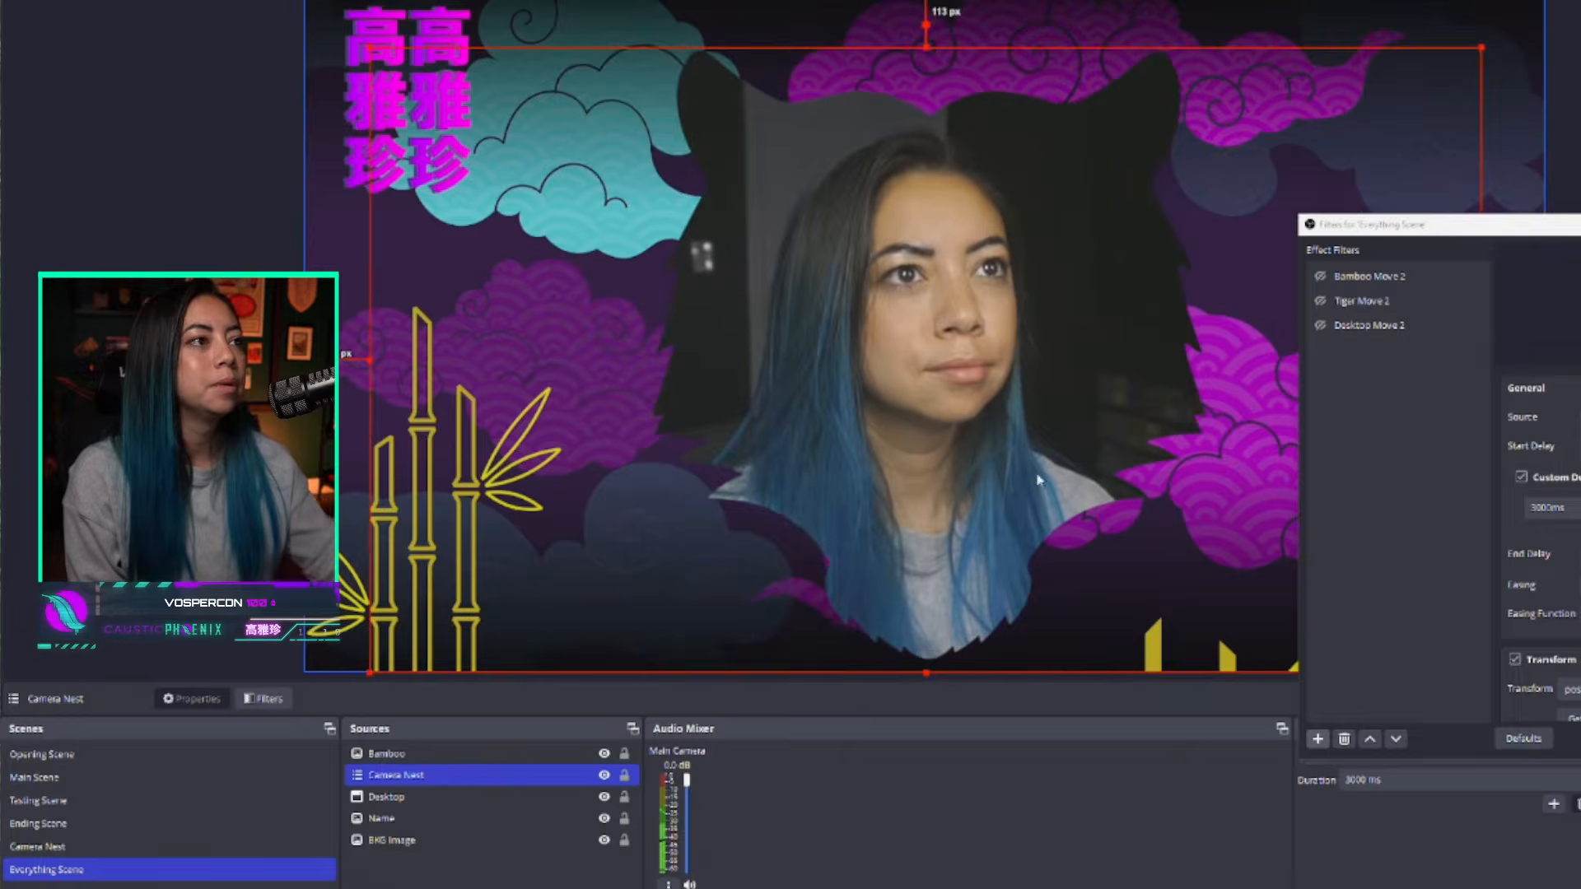
drag(370, 48, 261, 9)
drag(771, 199, 822, 211)
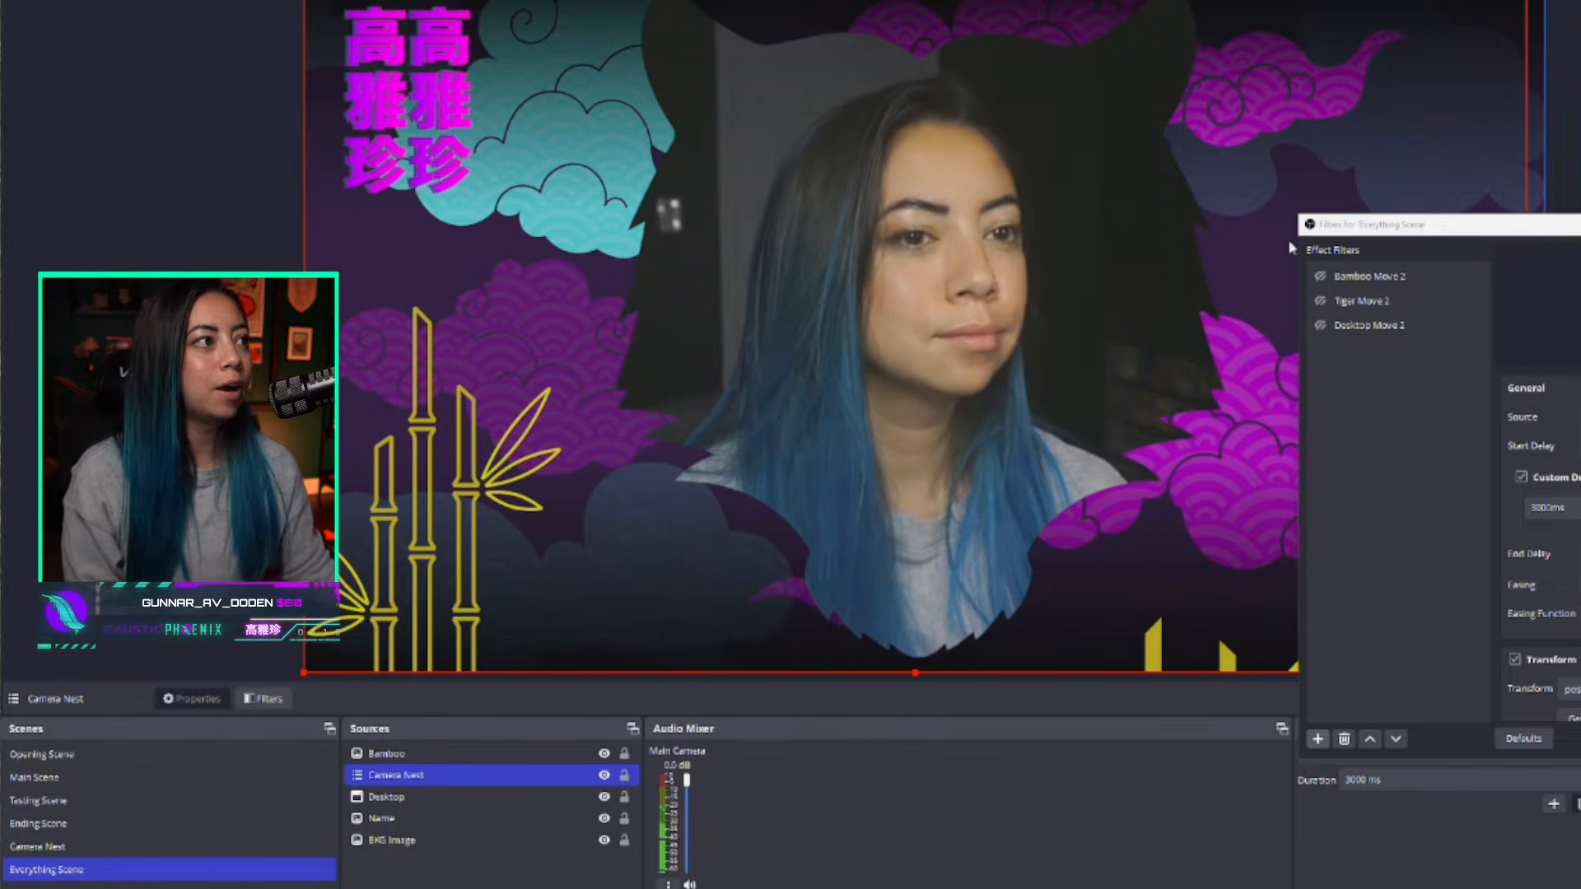
Step: Bring the filters window back into view and add a Move Source filter named "Bamboo Move 1" to the Everything Scene
drag(1565, 224, 1273, 151)
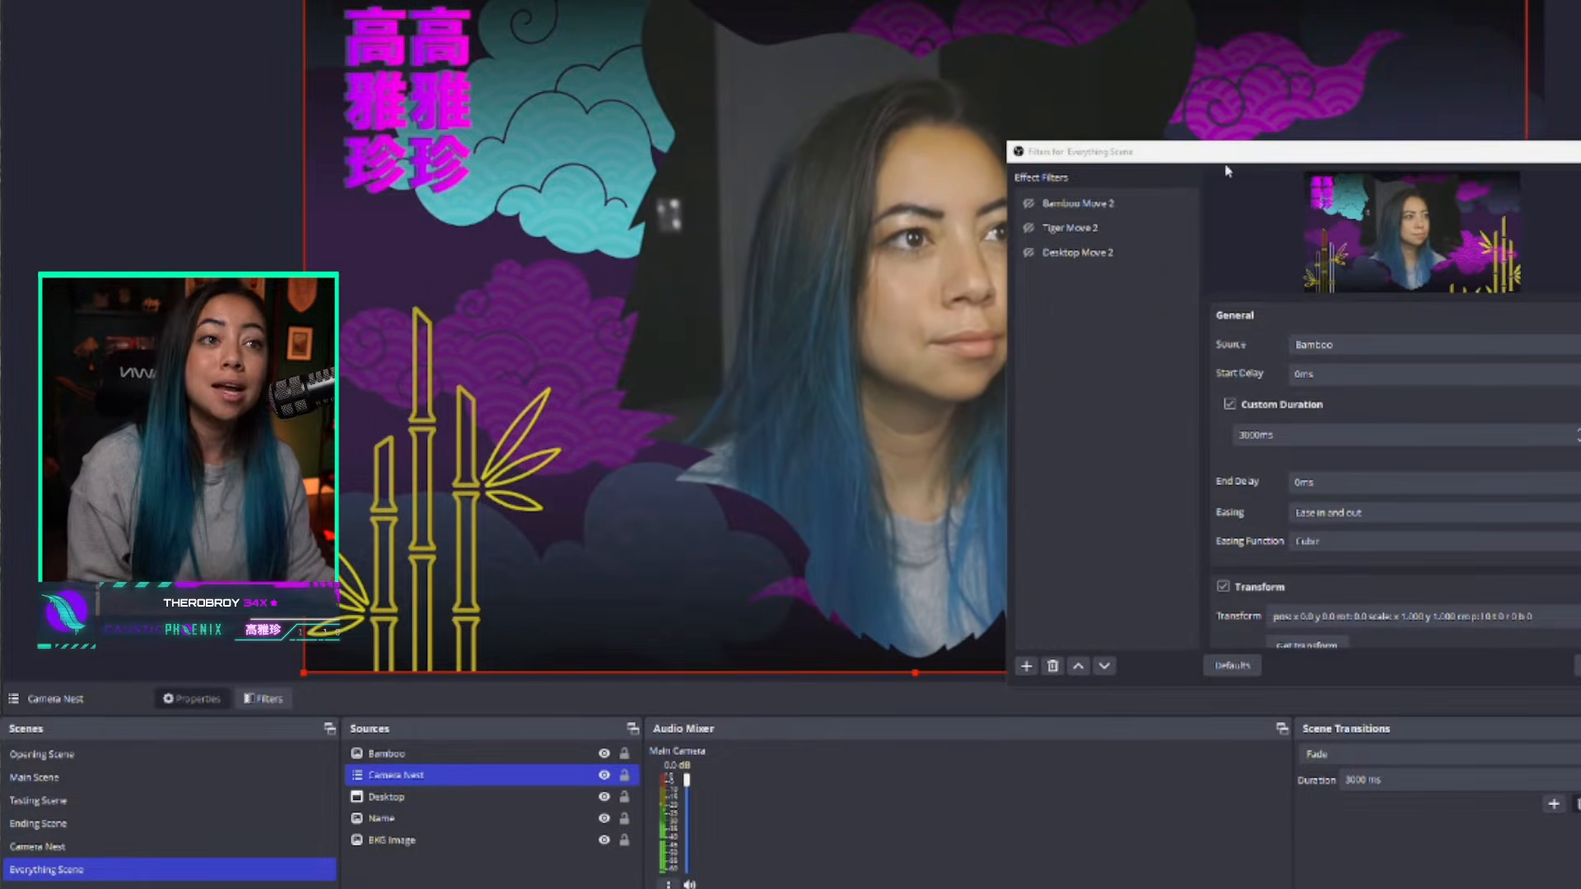
drag(1227, 164, 1033, 167)
click(832, 671)
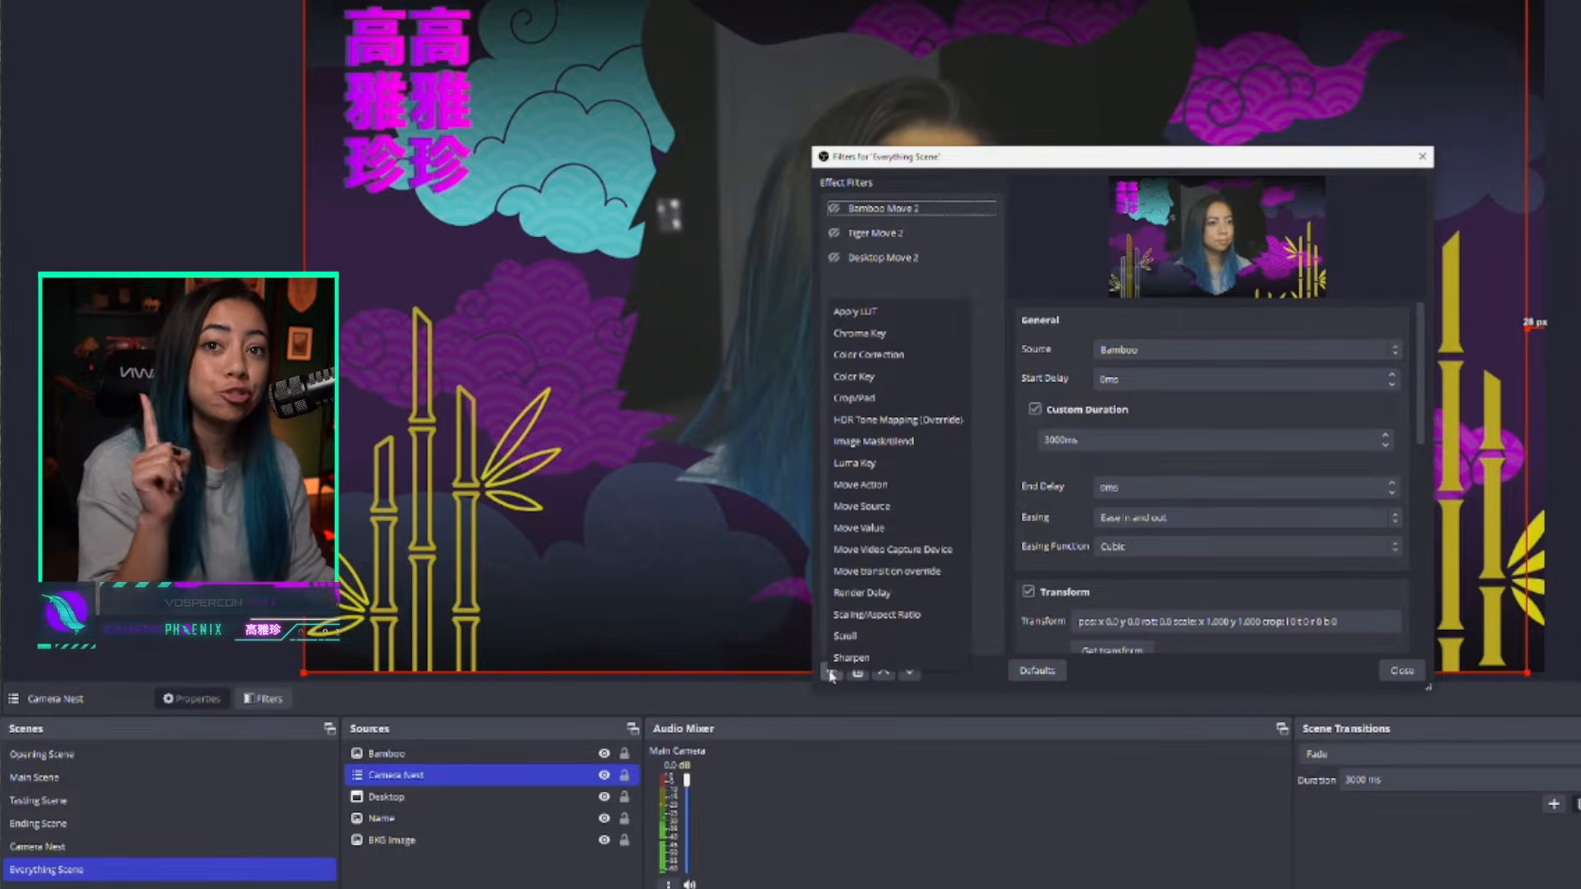
click(877, 508)
text(B)
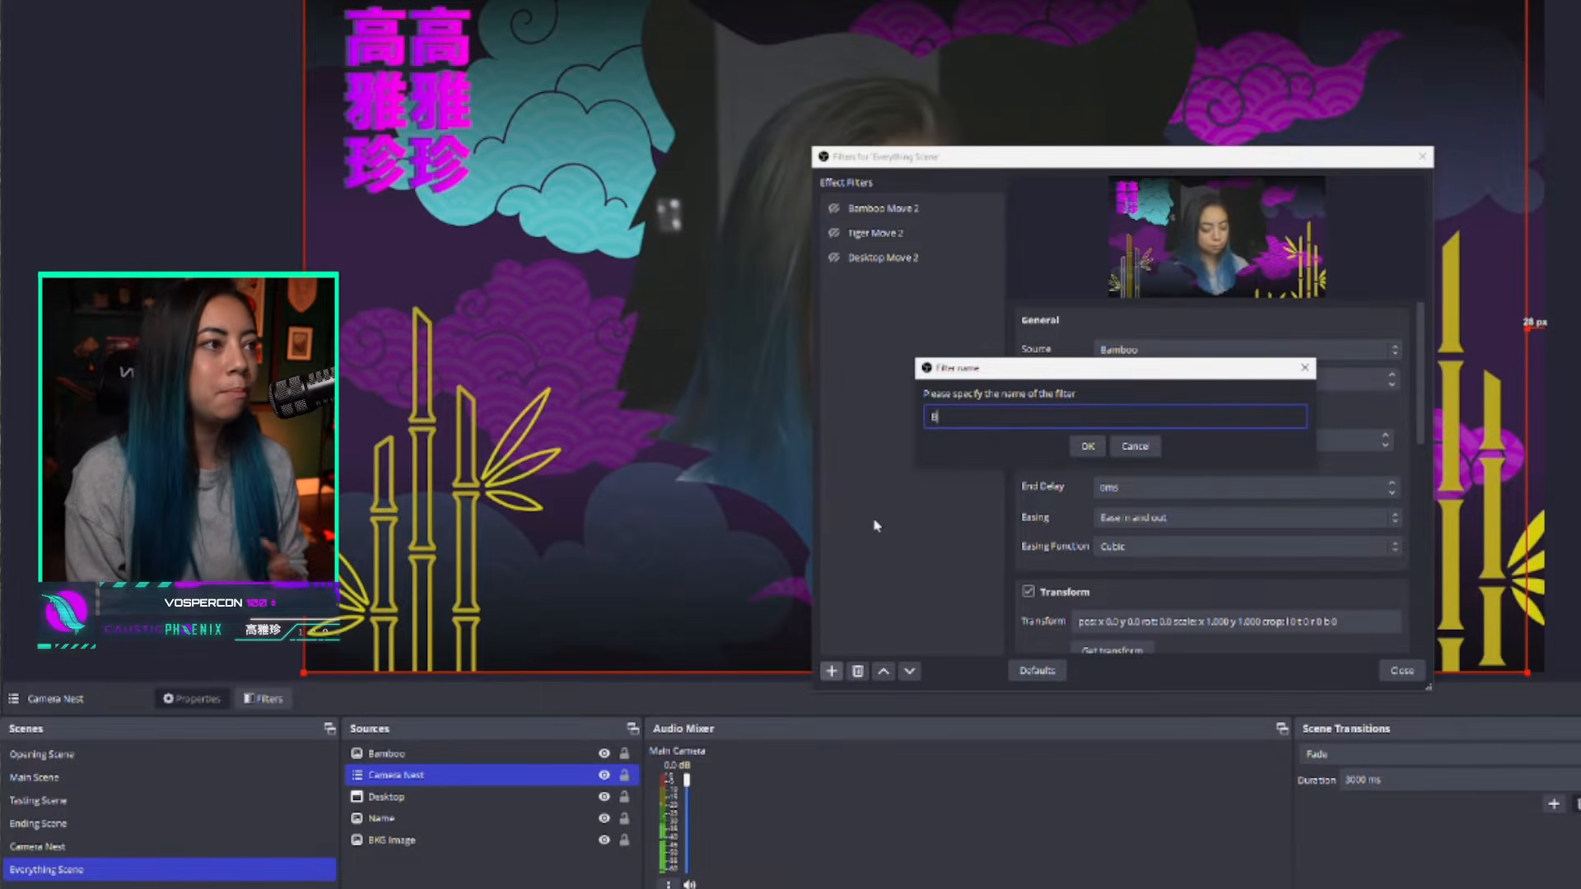
text(amboo Move 1)
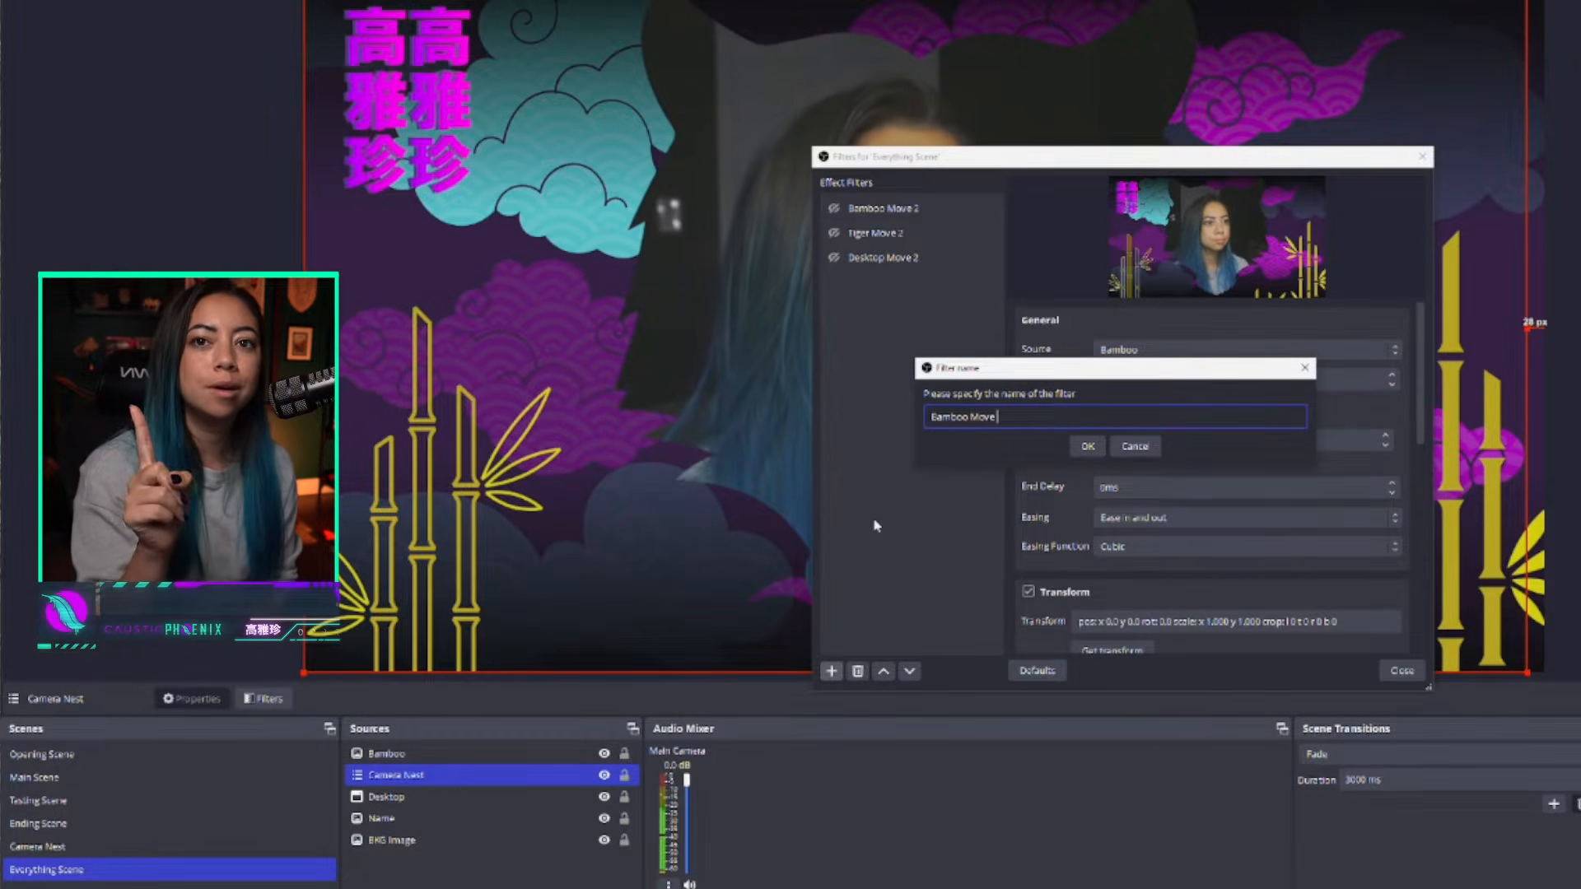
key(Return)
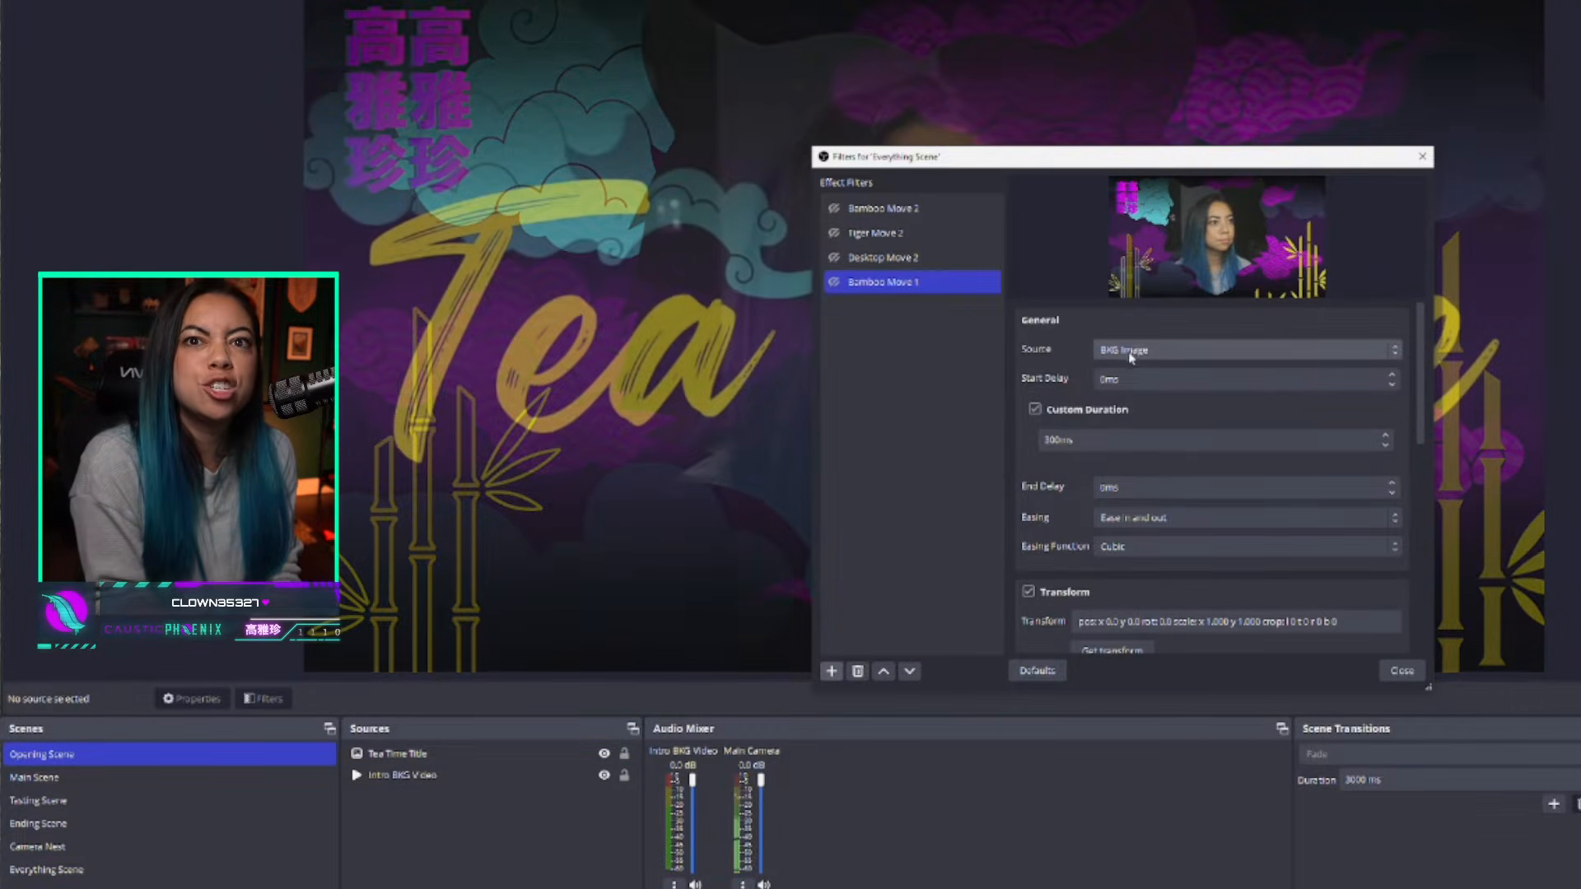
Step: Set Bamboo Move 1 to animate the Bamboo source with a custom duration of 3000 ms
click(1126, 352)
click(1122, 426)
click(1058, 443)
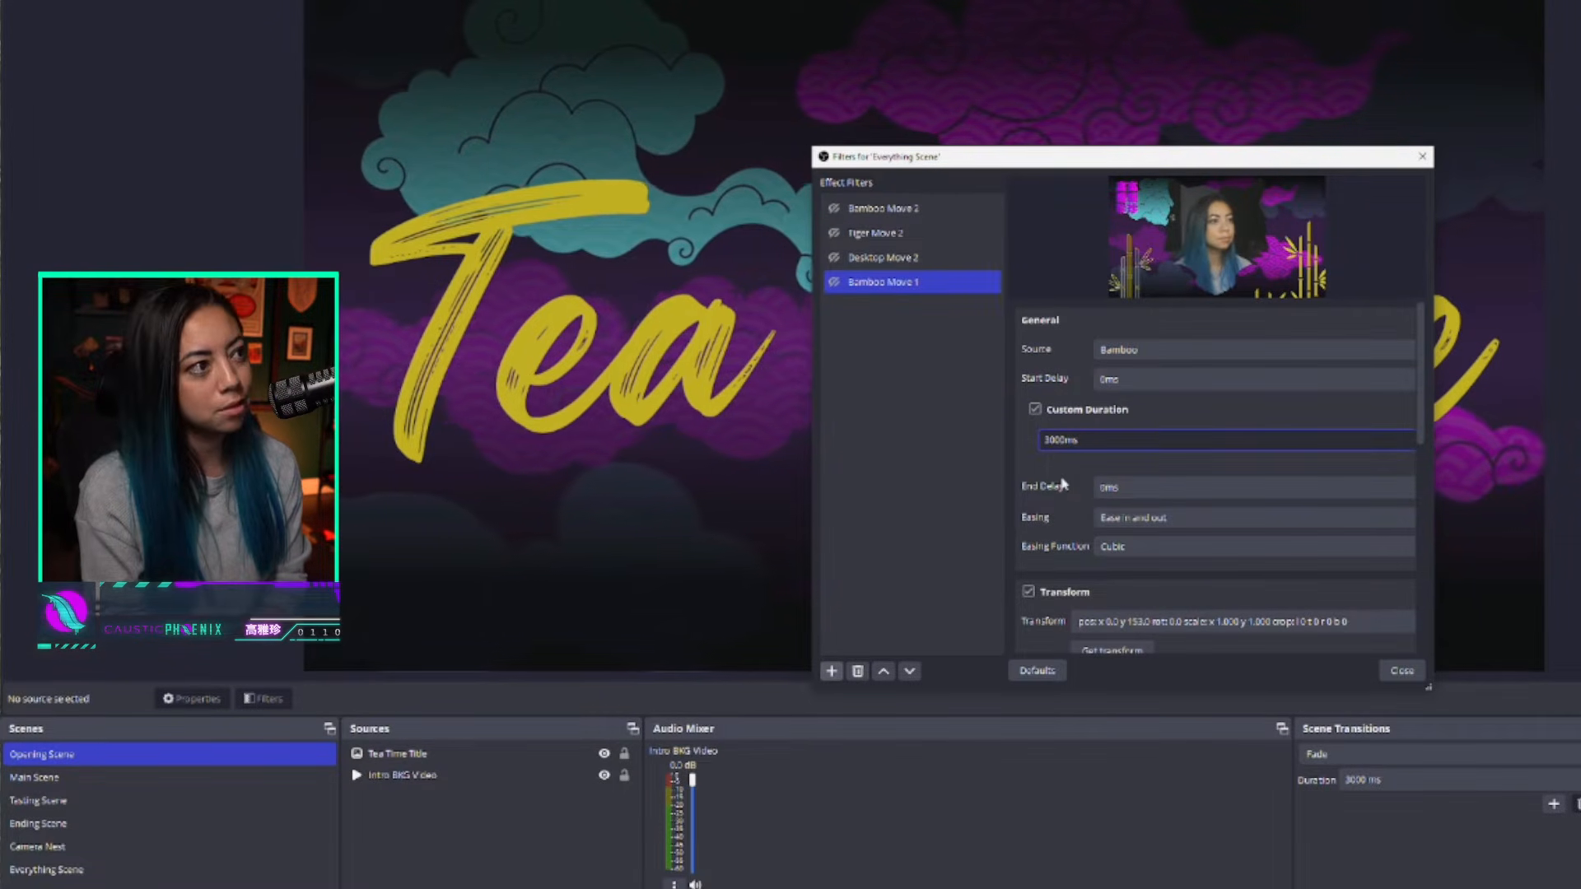
text(0)
scroll(1062, 484, down, 1)
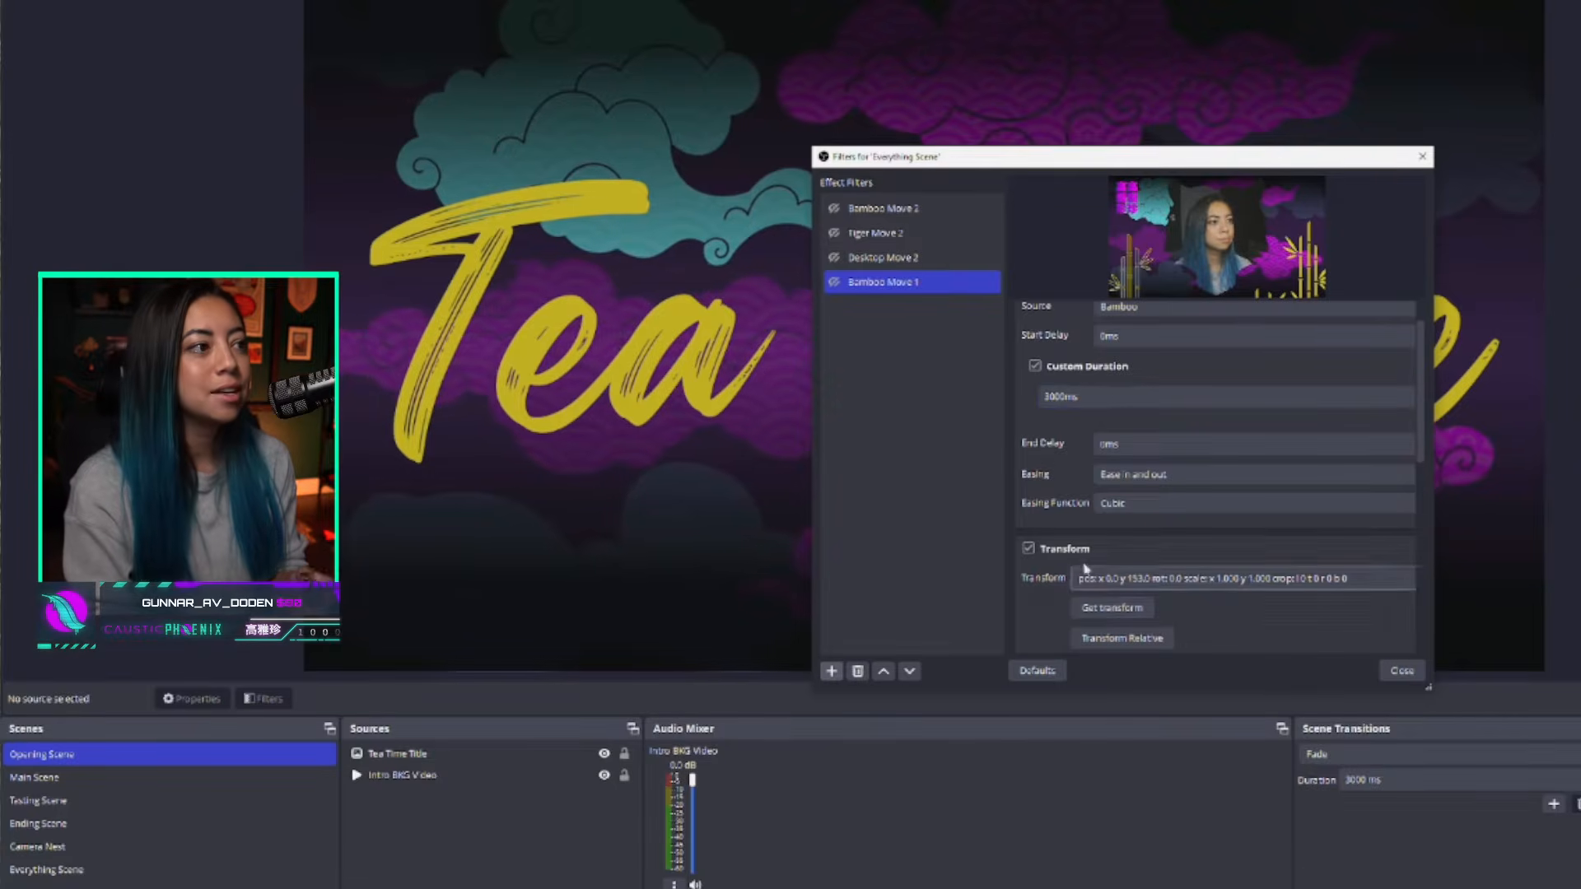
Step: Dismiss the list of filter types and return to the Everything Scene with Camera Nest selected
click(832, 671)
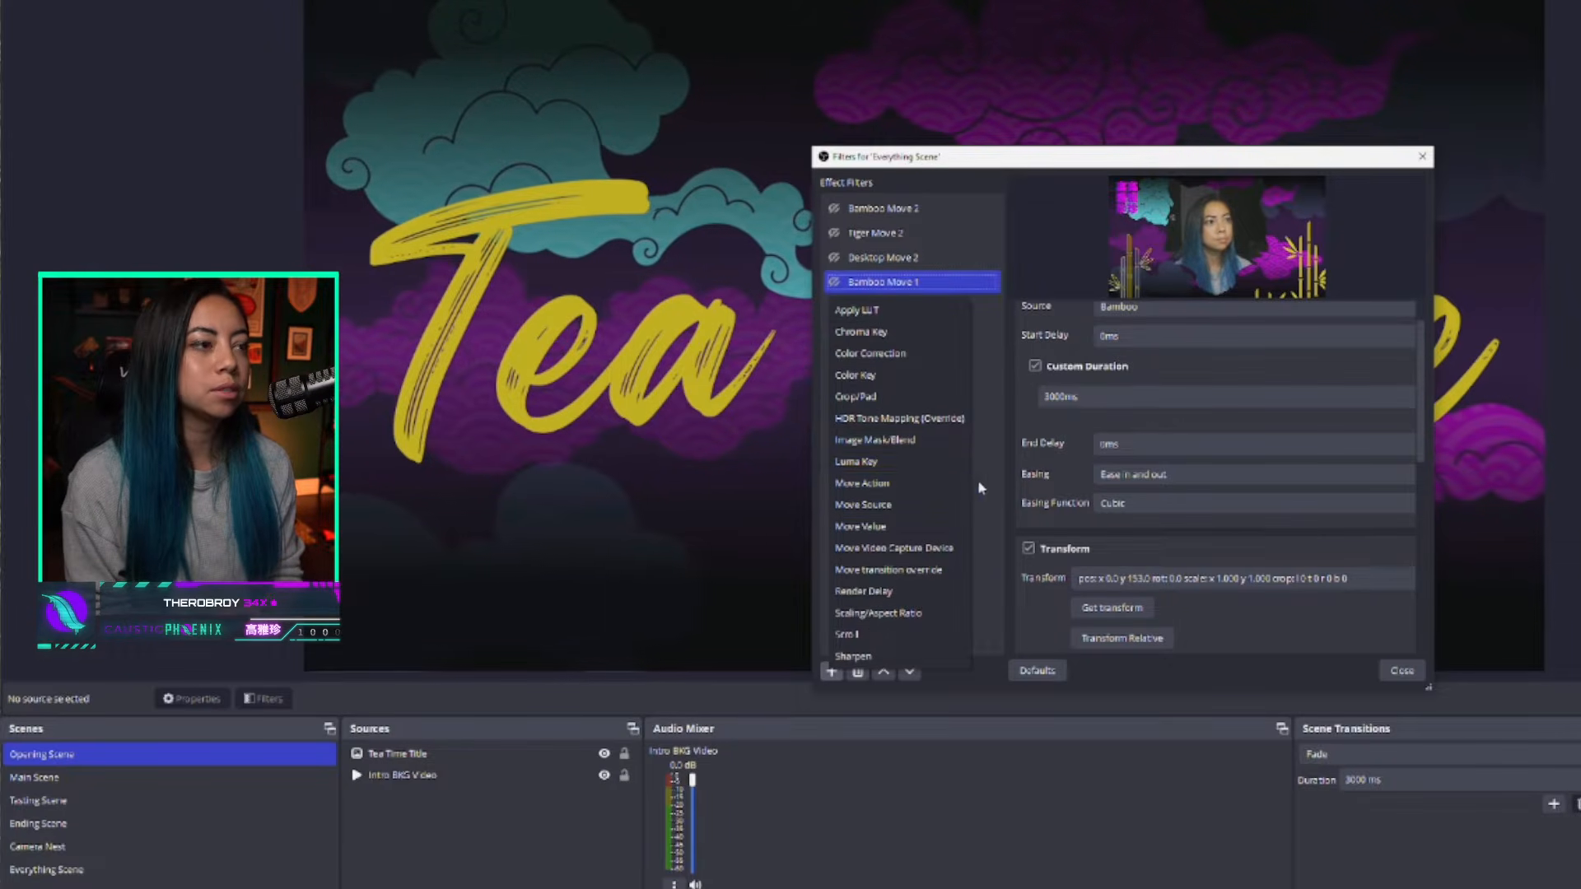
click(605, 657)
click(46, 869)
click(494, 774)
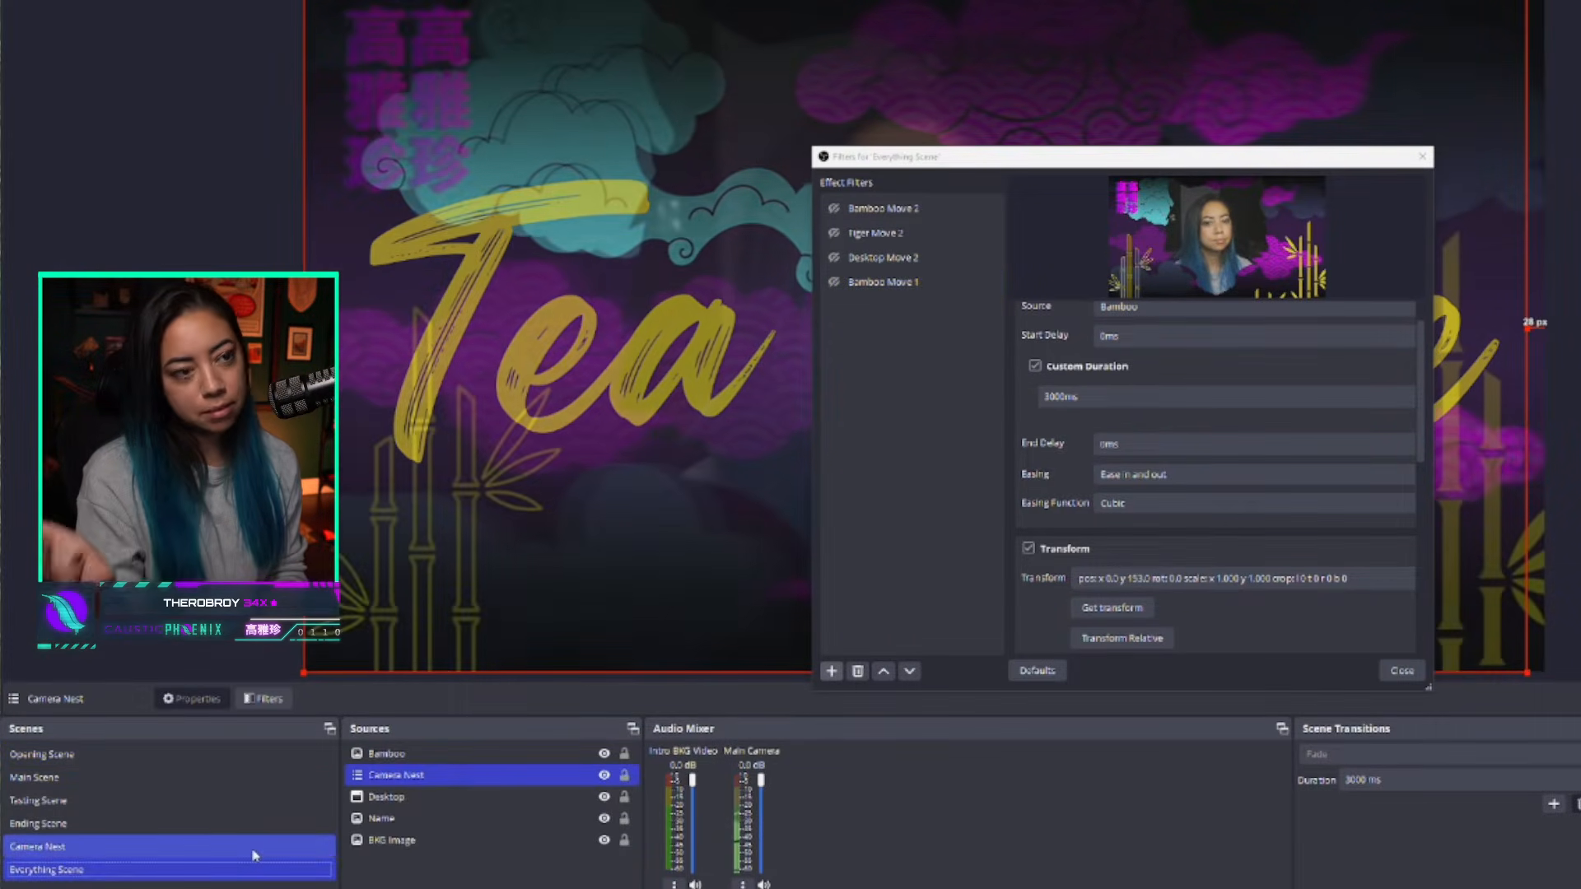
Step: Add another Move Source filter to the Everything Scene and name it "Tiger Move 1"
click(832, 671)
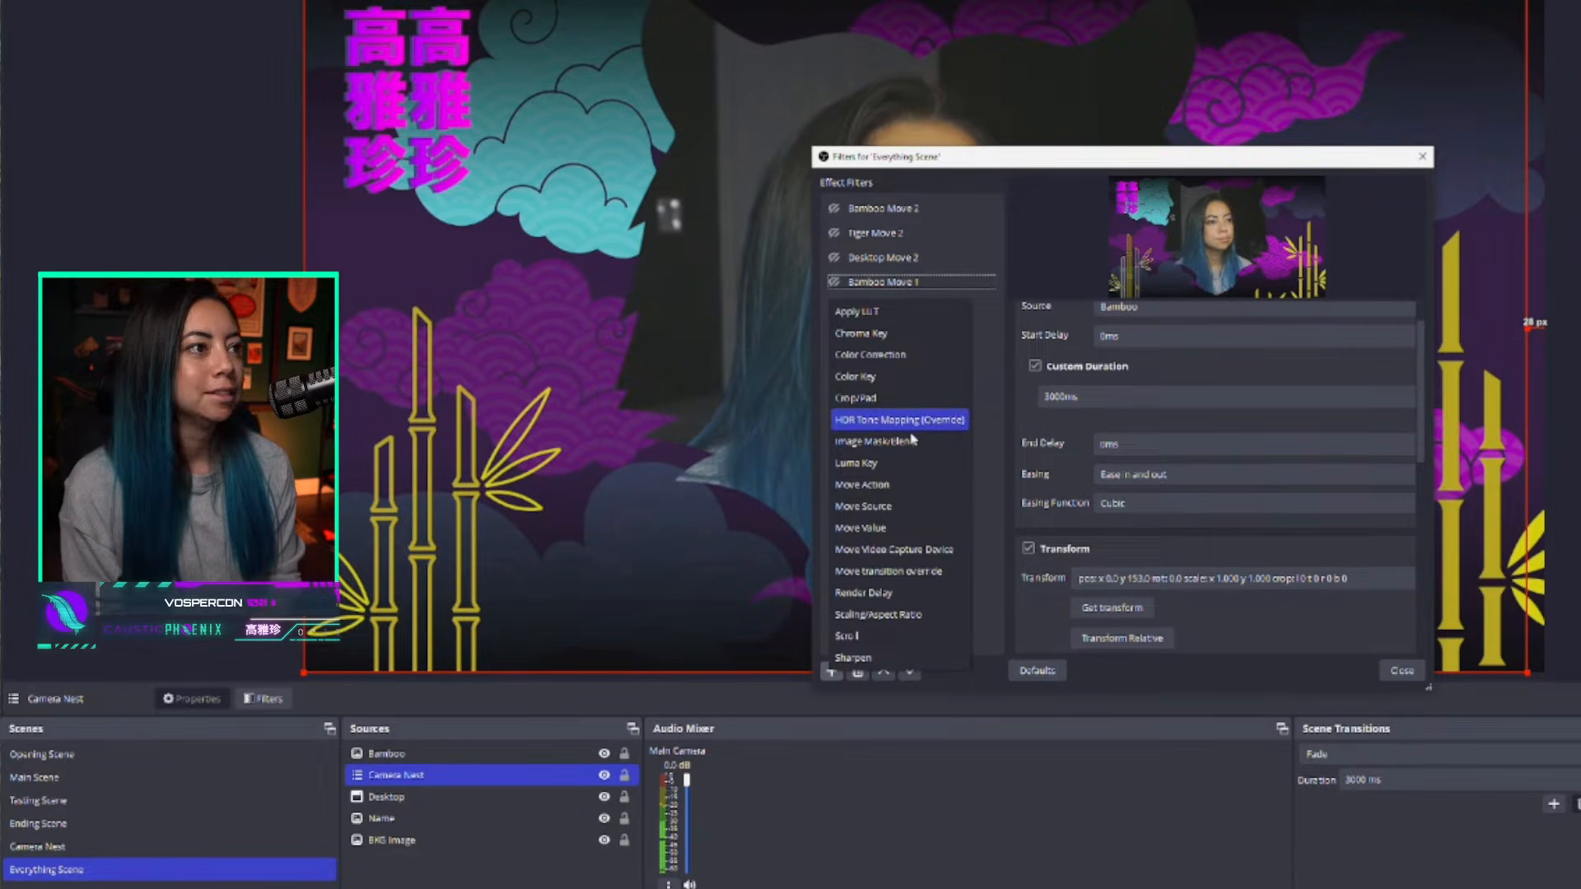
click(864, 506)
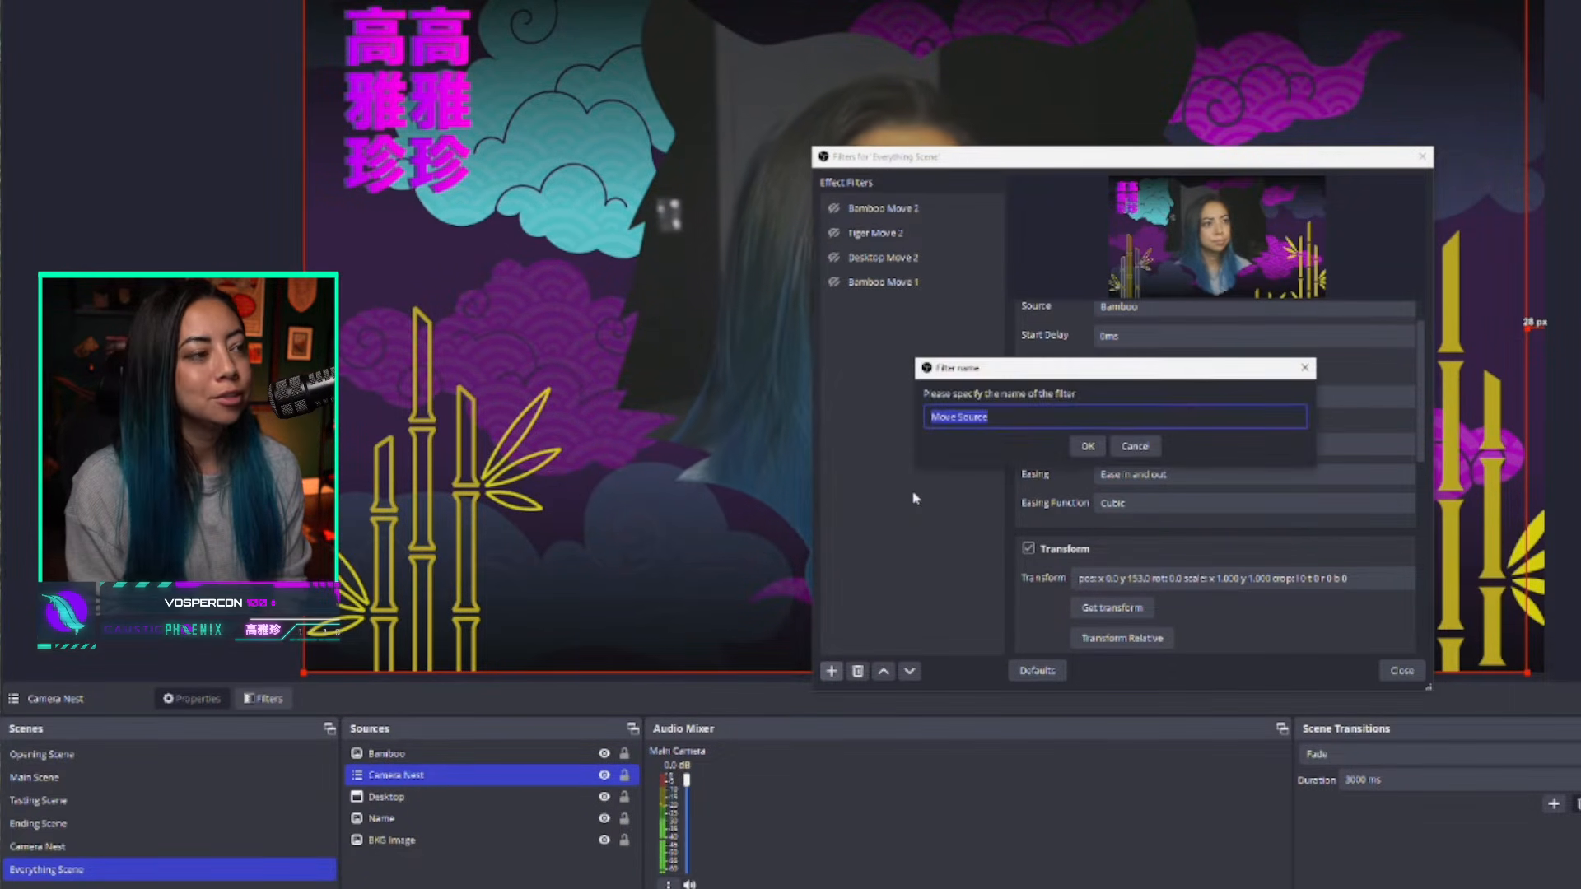
text(Tiger)
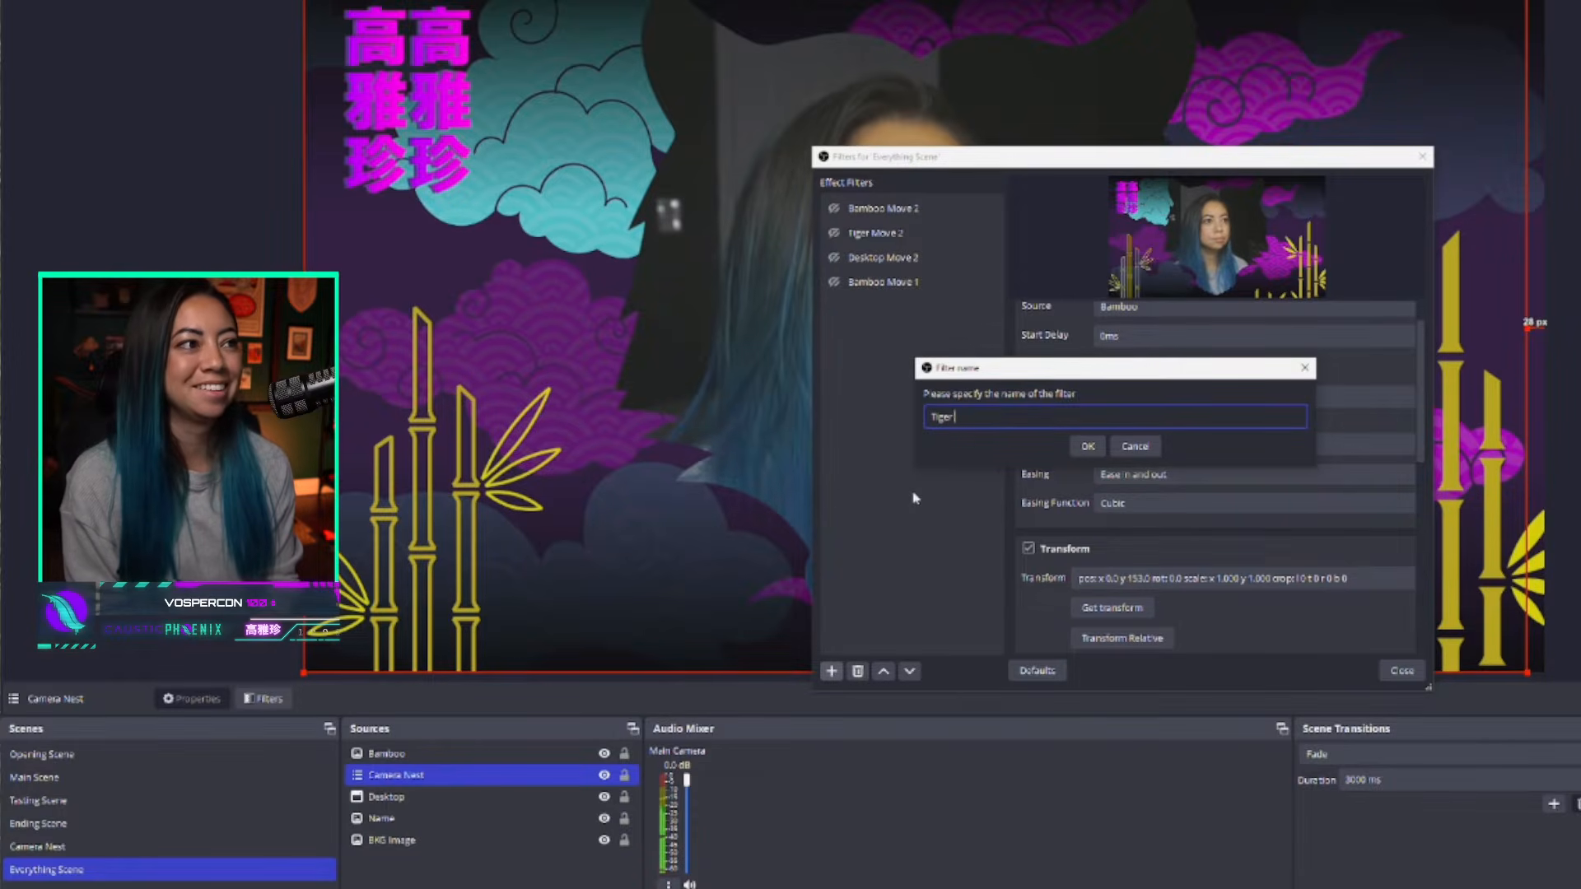
text( Move 2)
click(1088, 446)
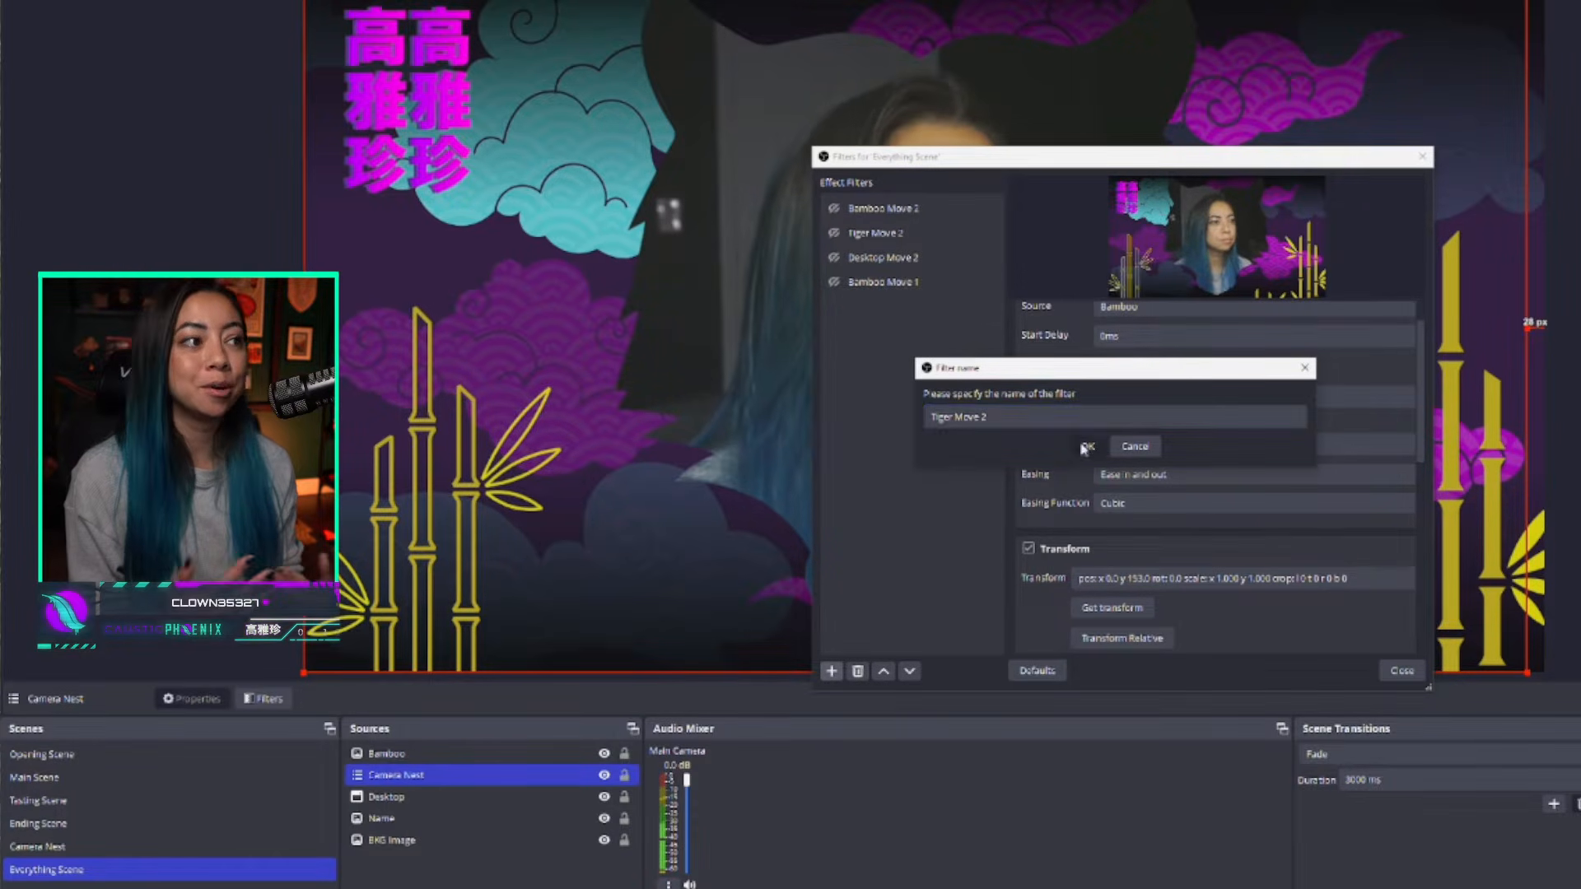
click(1169, 442)
text(Tige)
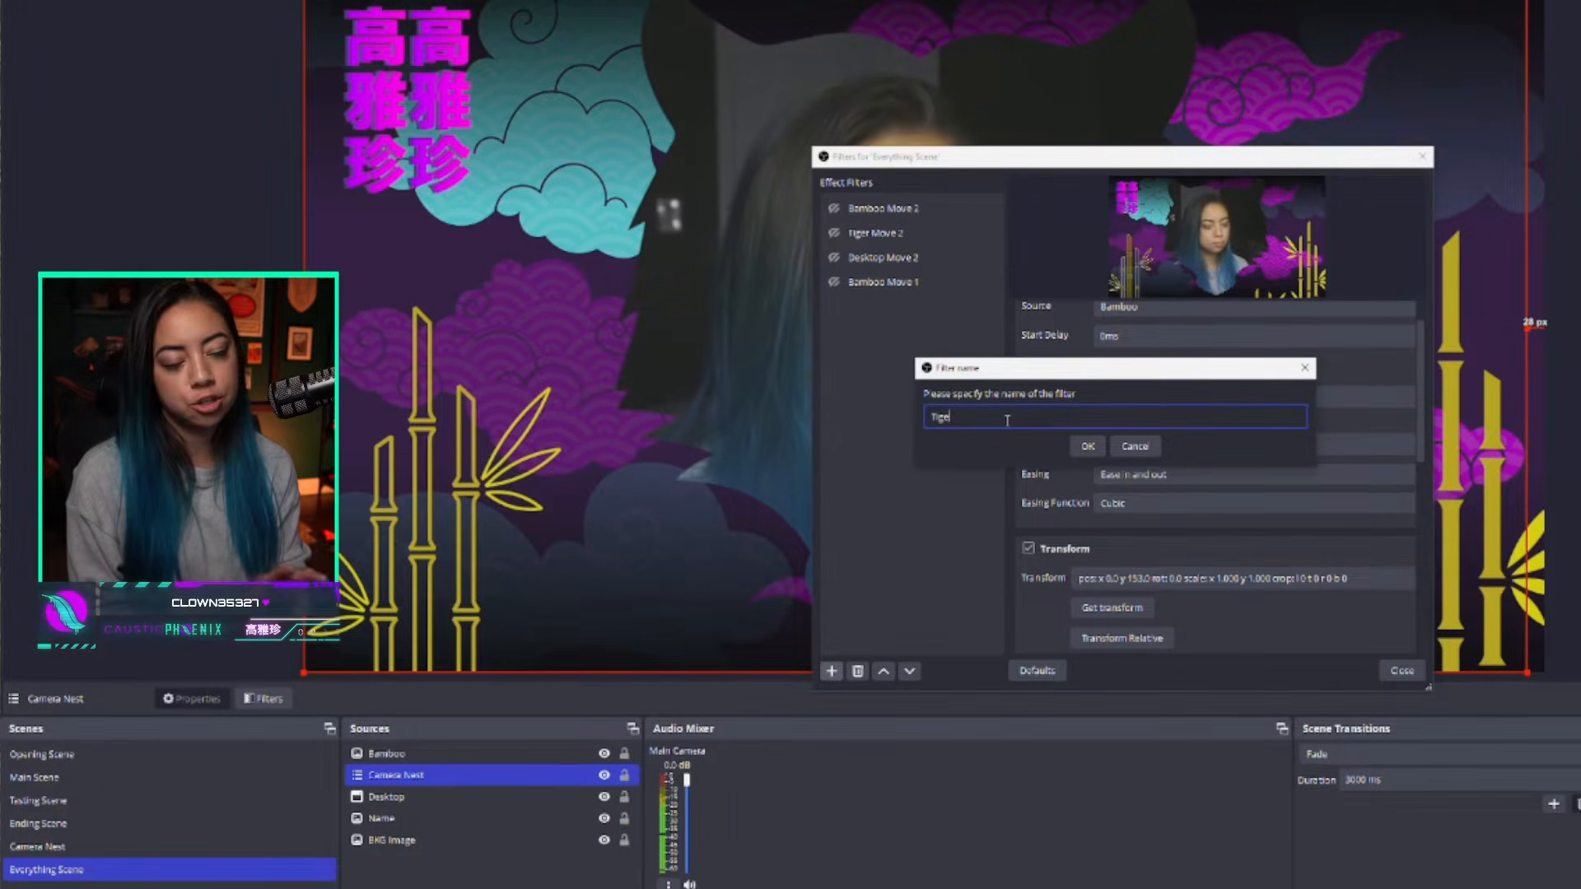
text(r Move 1)
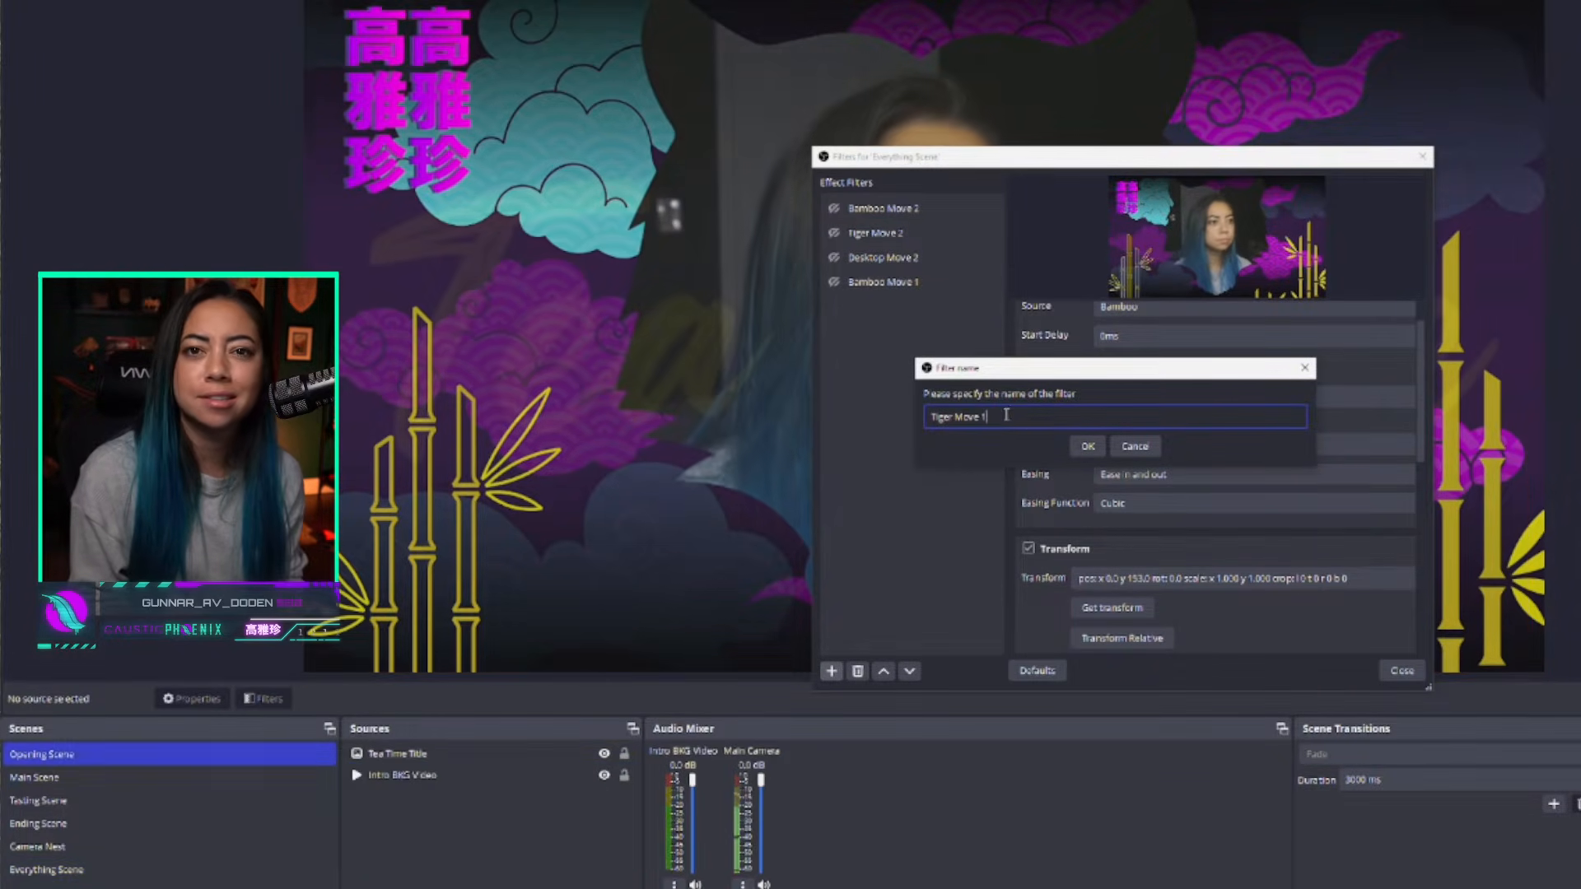
click(1086, 449)
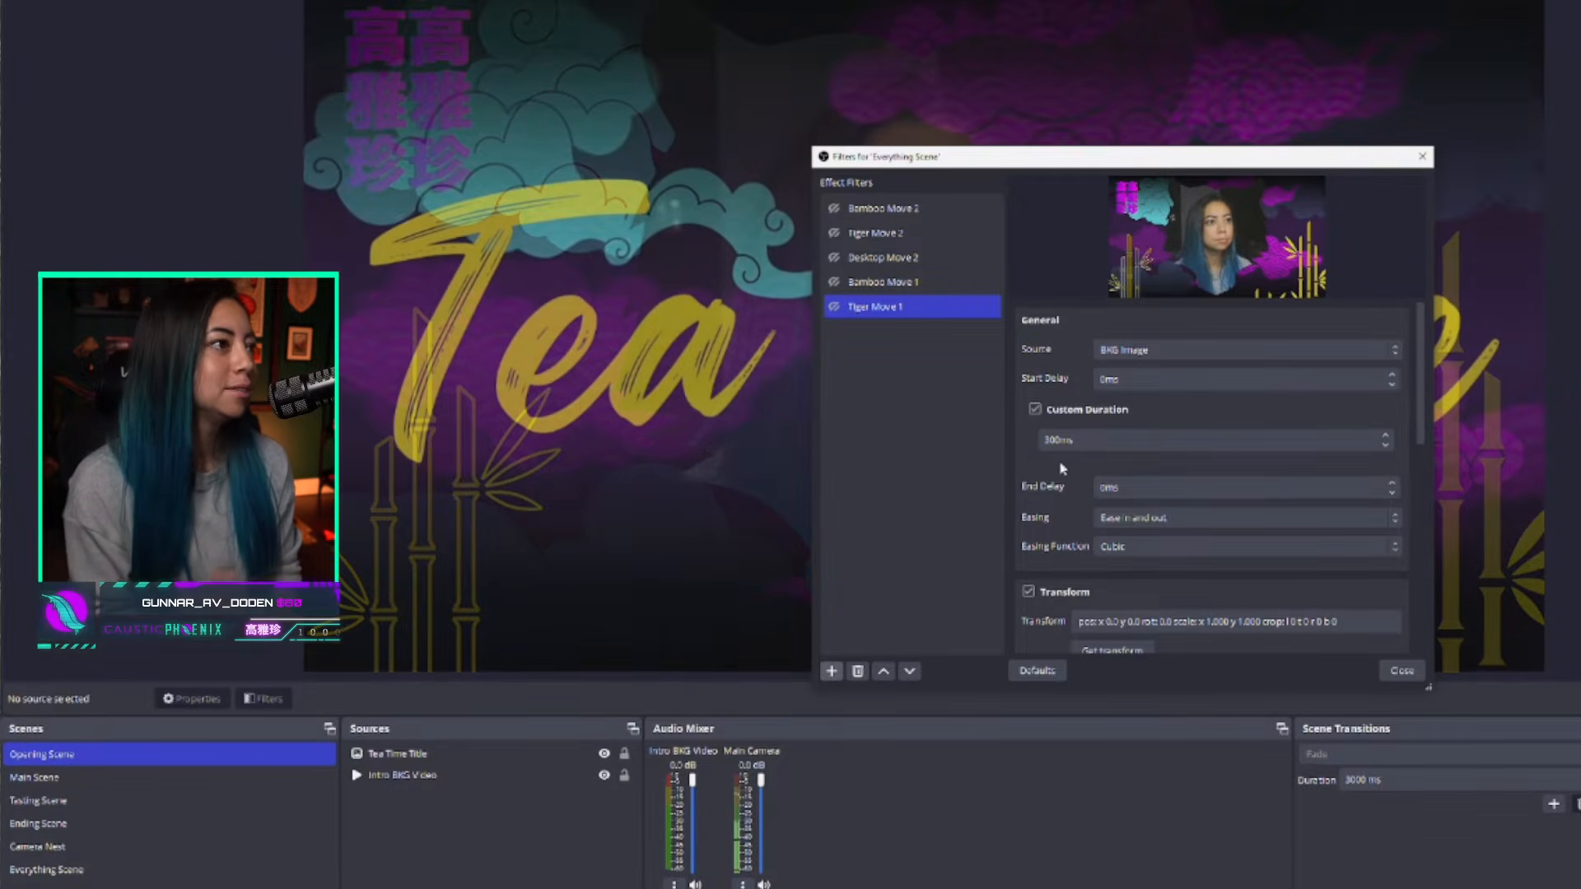
Step: Back in the Everything Scene, set Tiger Move 1 to animate Camera Nest over 3000 ms using the source's current transform
click(107, 871)
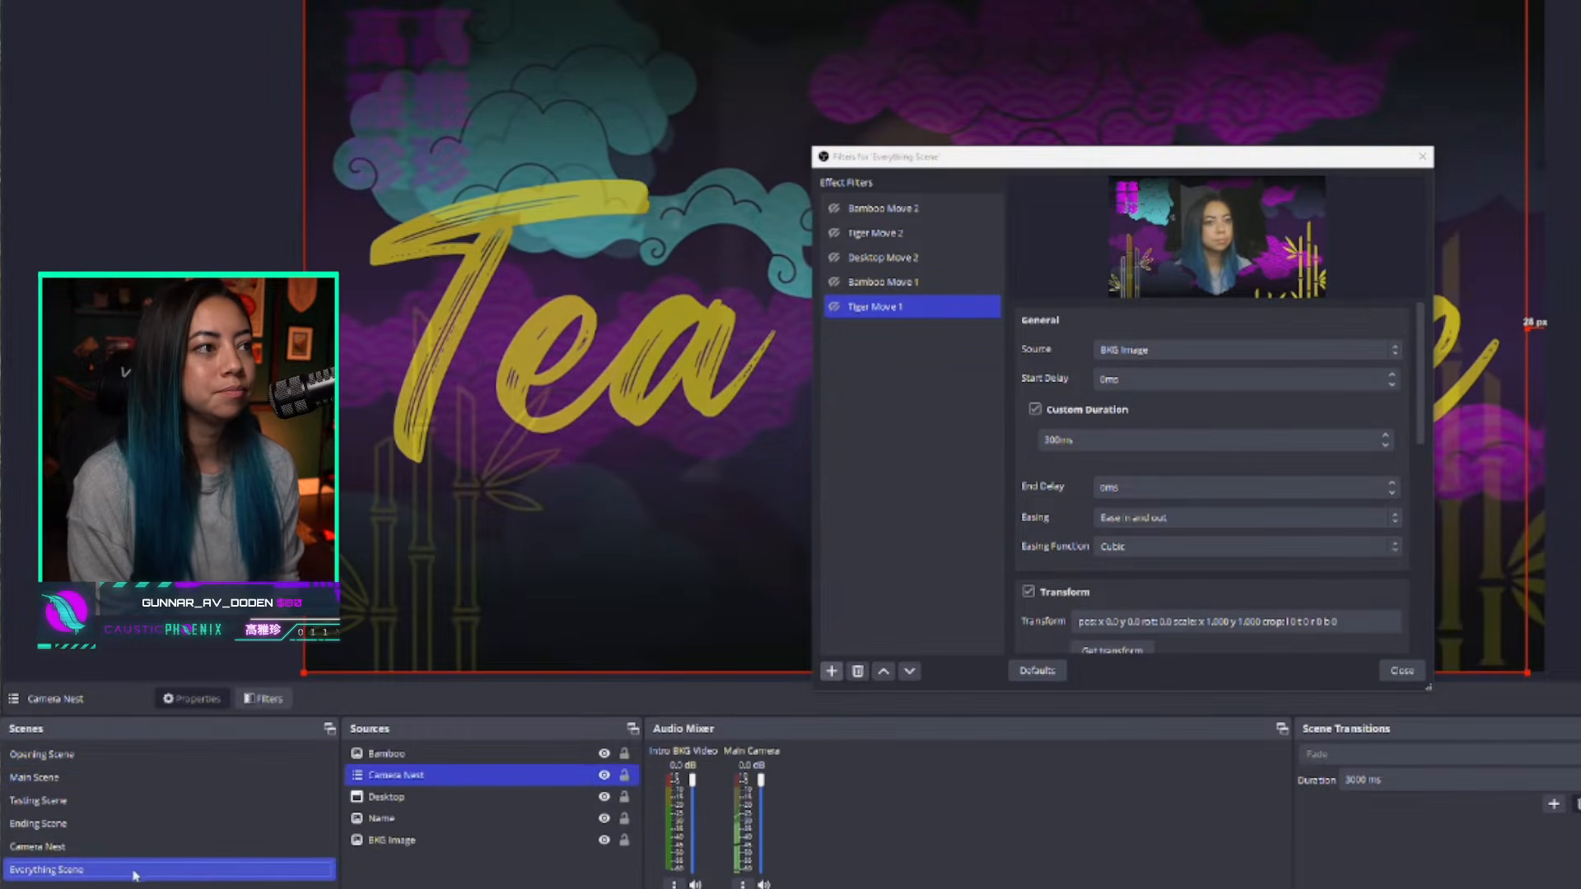
click(1174, 350)
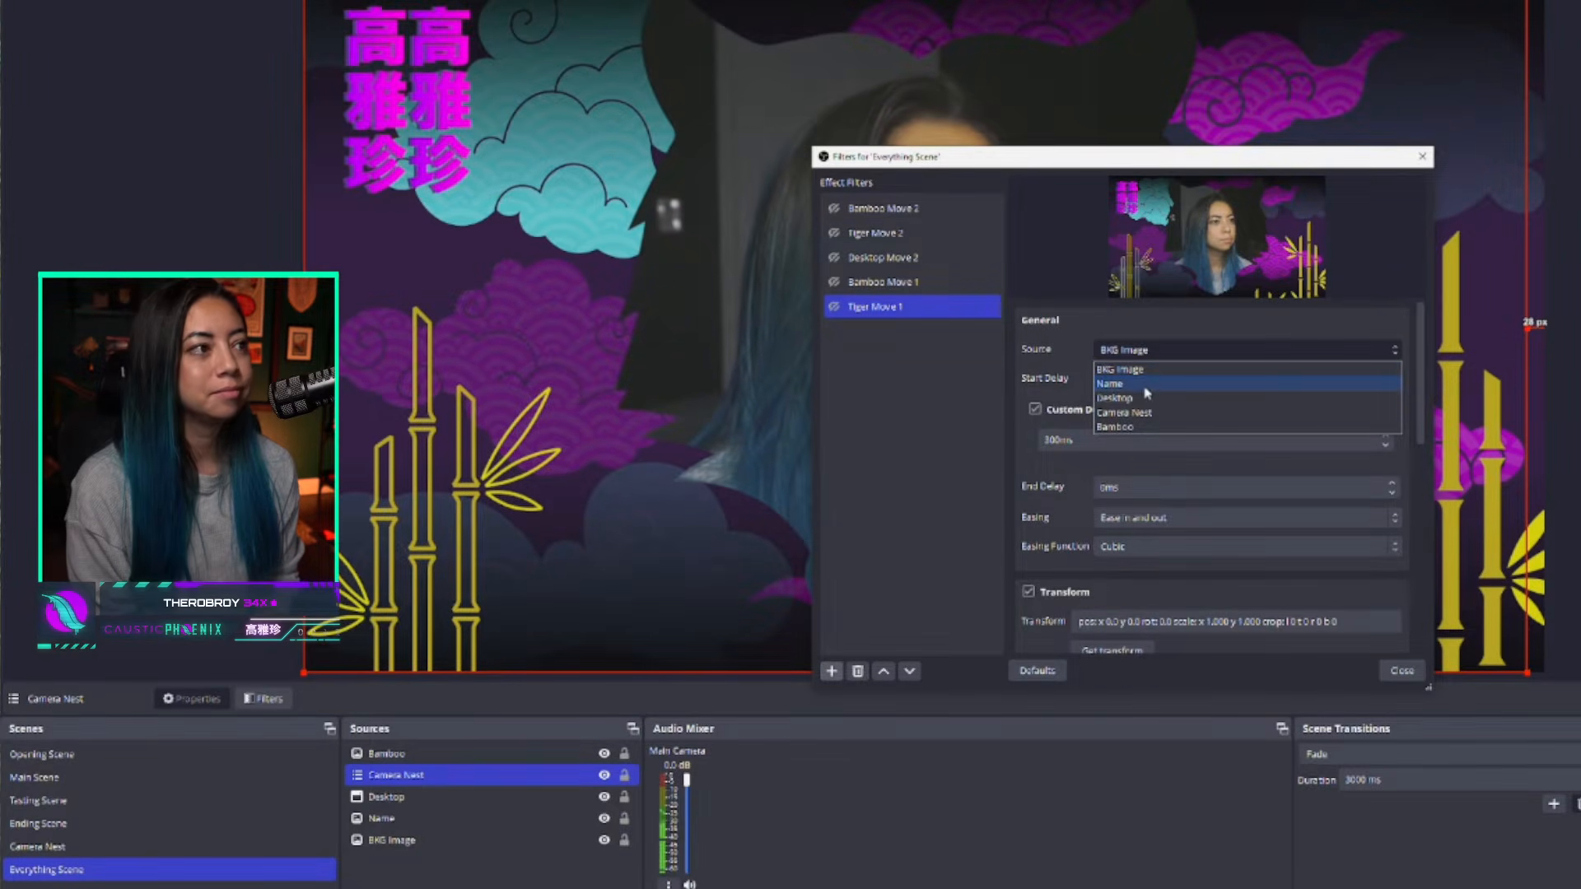
click(1147, 412)
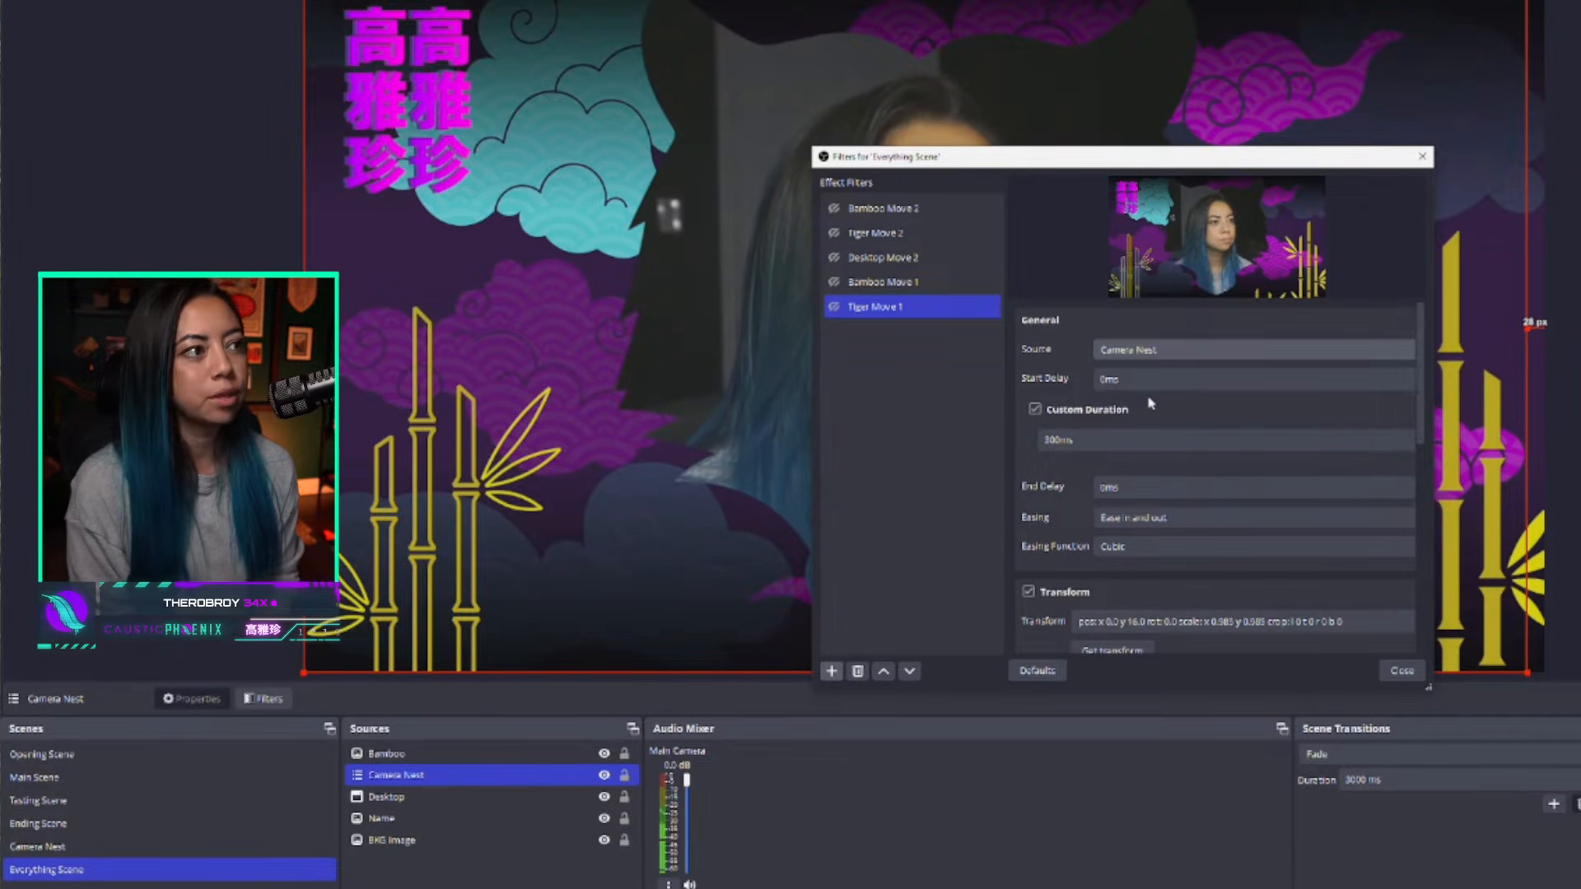
click(1051, 439)
text(0)
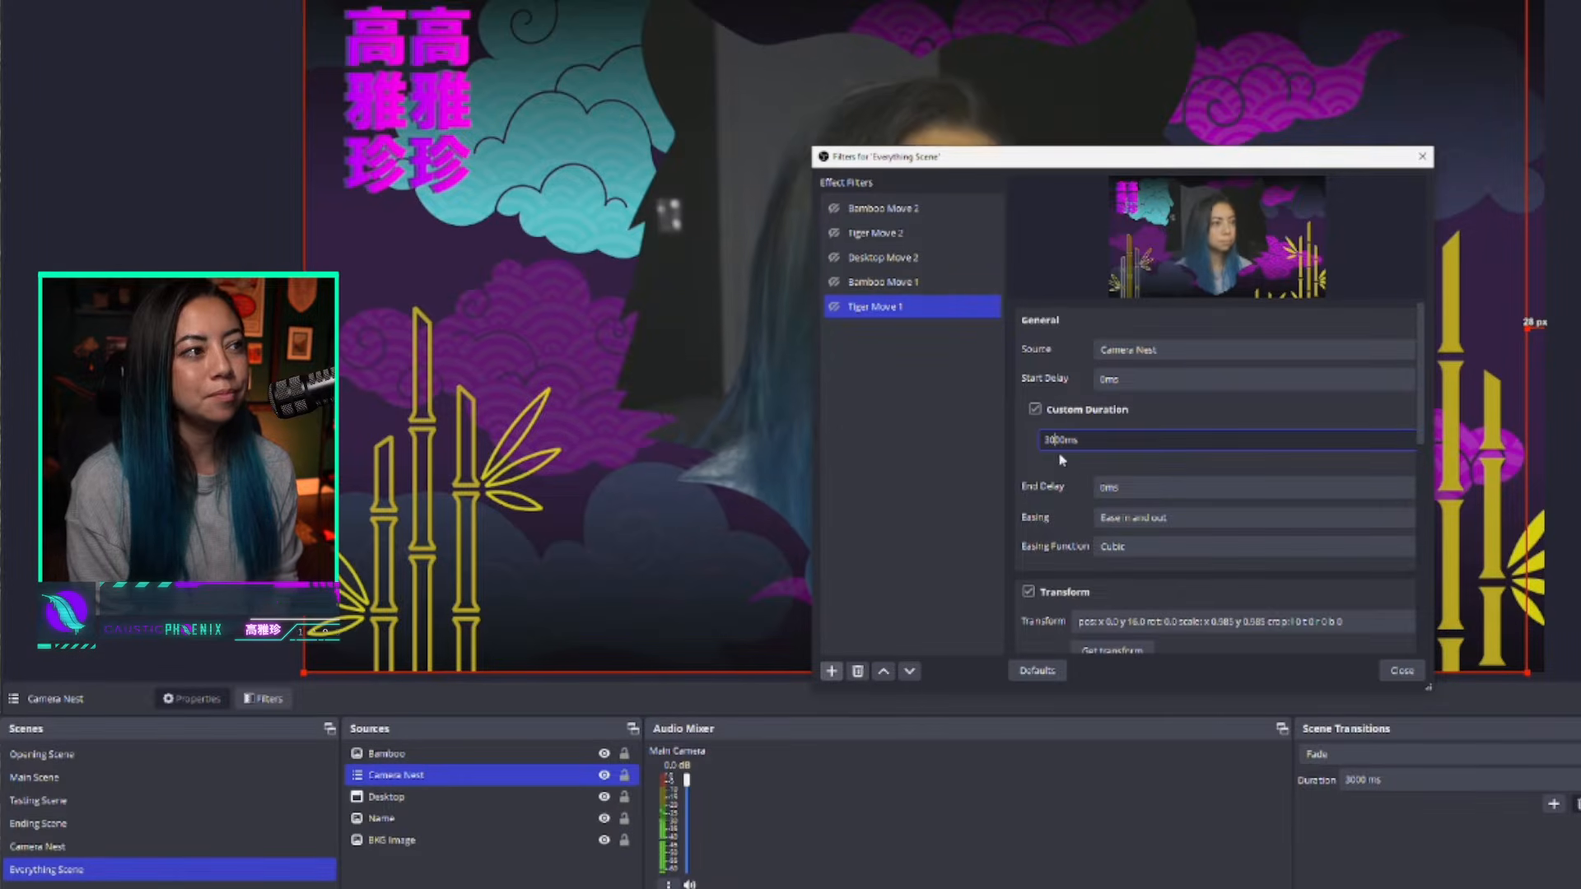
click(1102, 650)
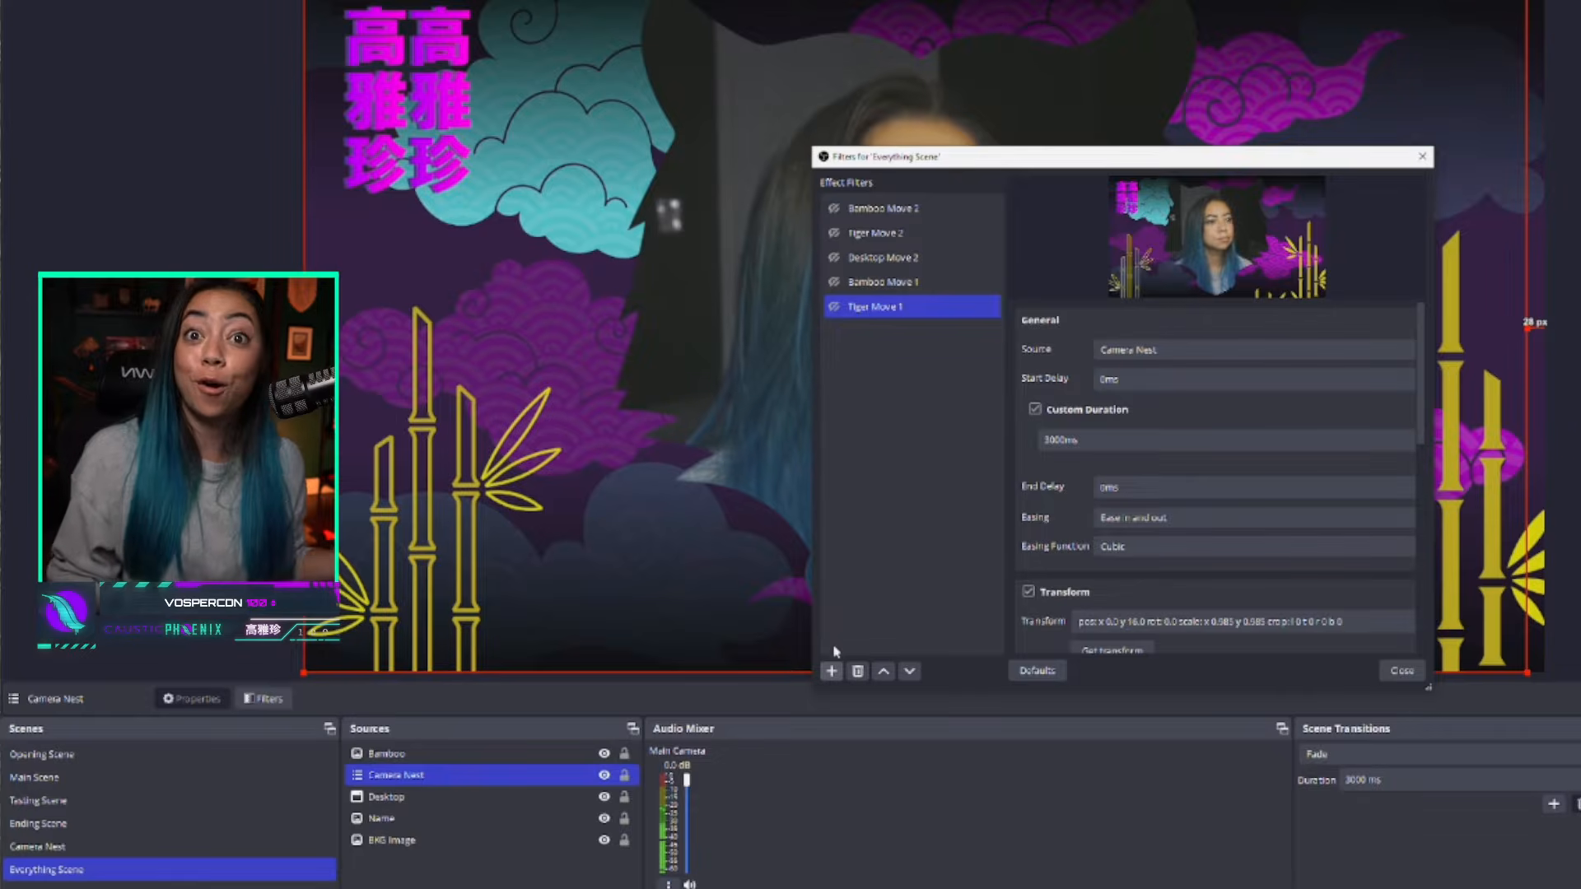
Step: Add another Move Source filter to the Everything Scene and name it "Desktop Move 1"
click(831, 671)
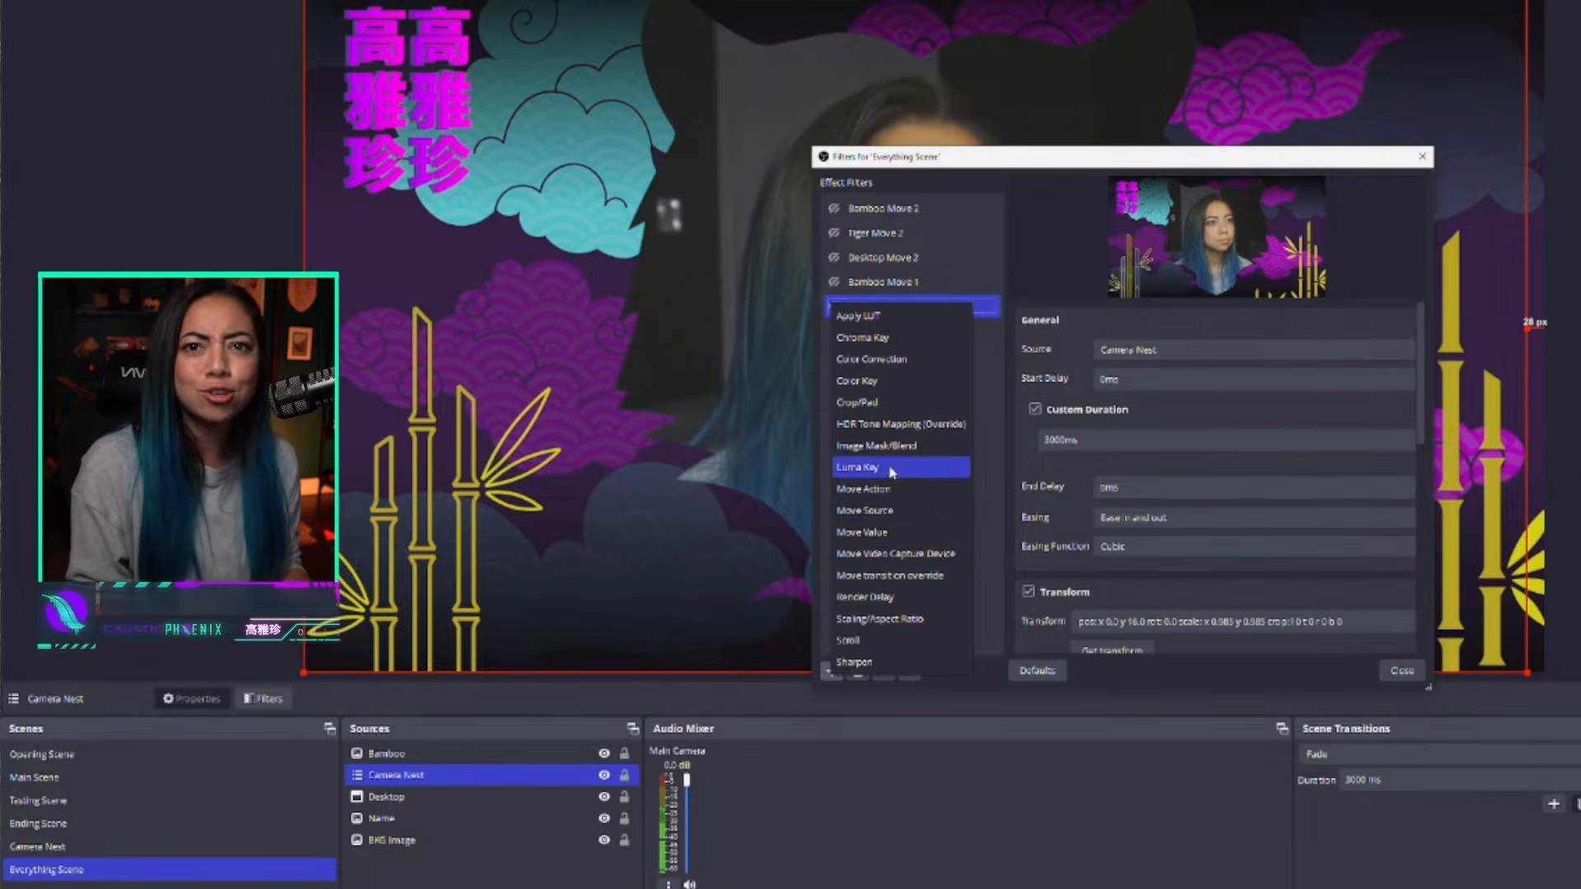
click(864, 511)
text(D)
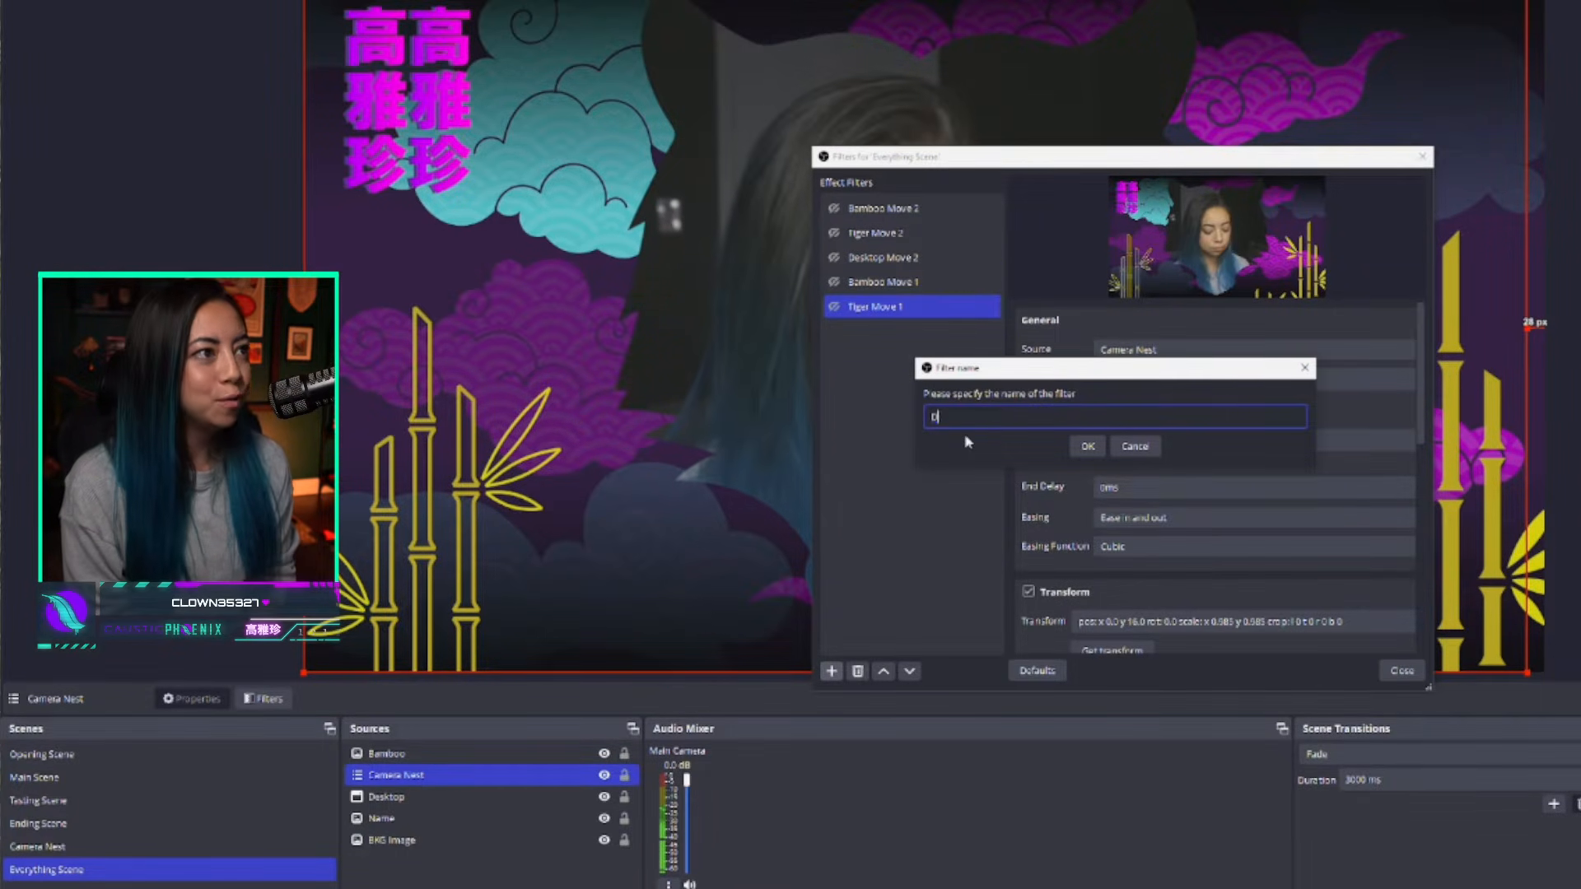
text(esktop Move 1)
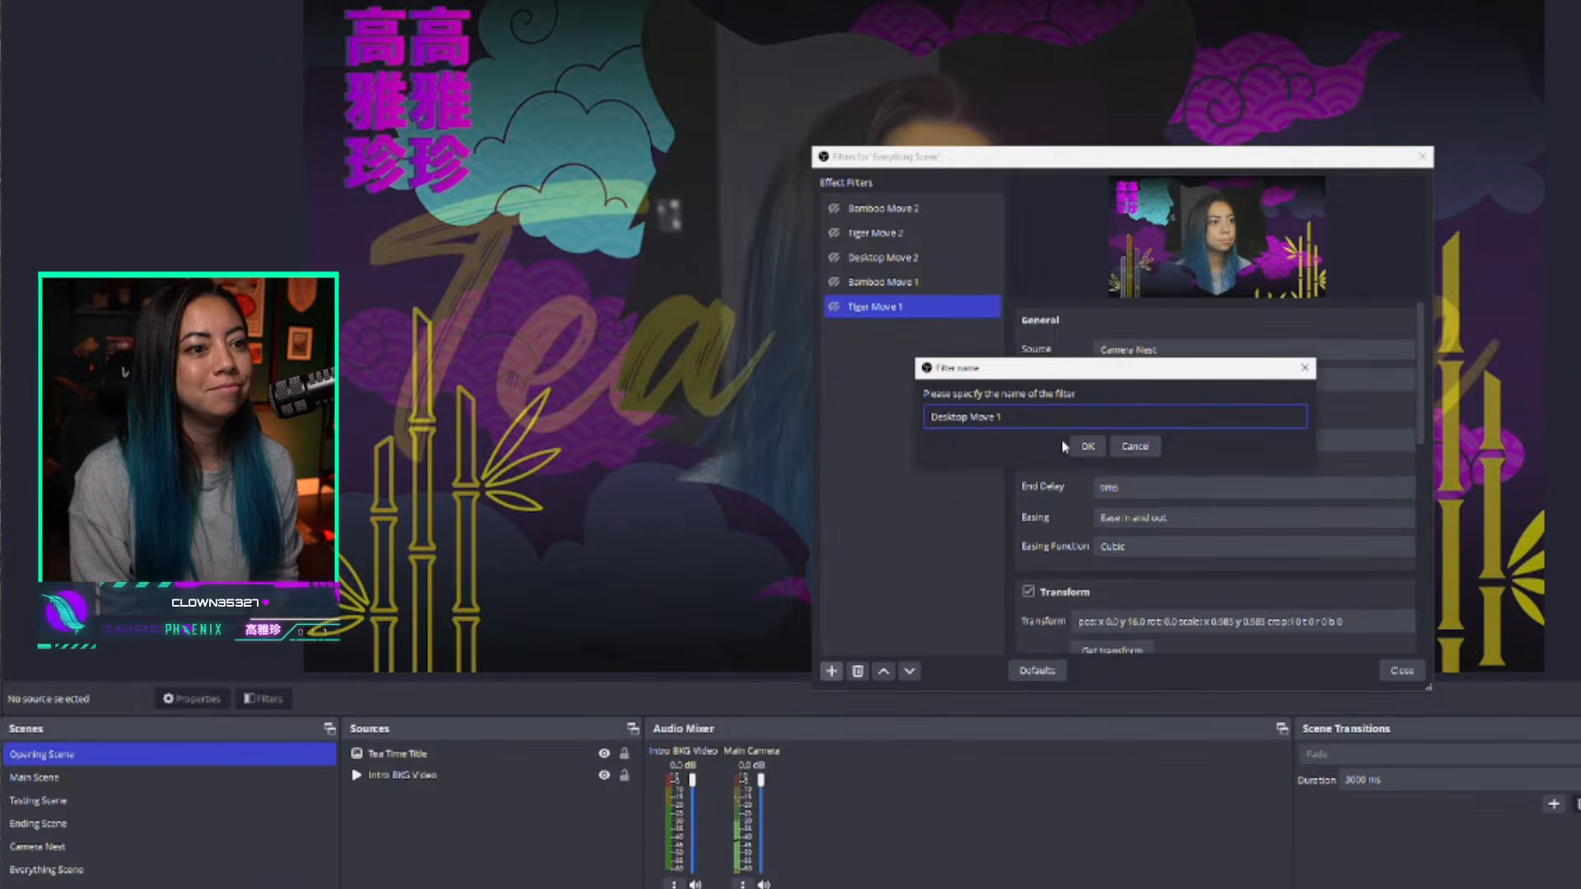
key(Return)
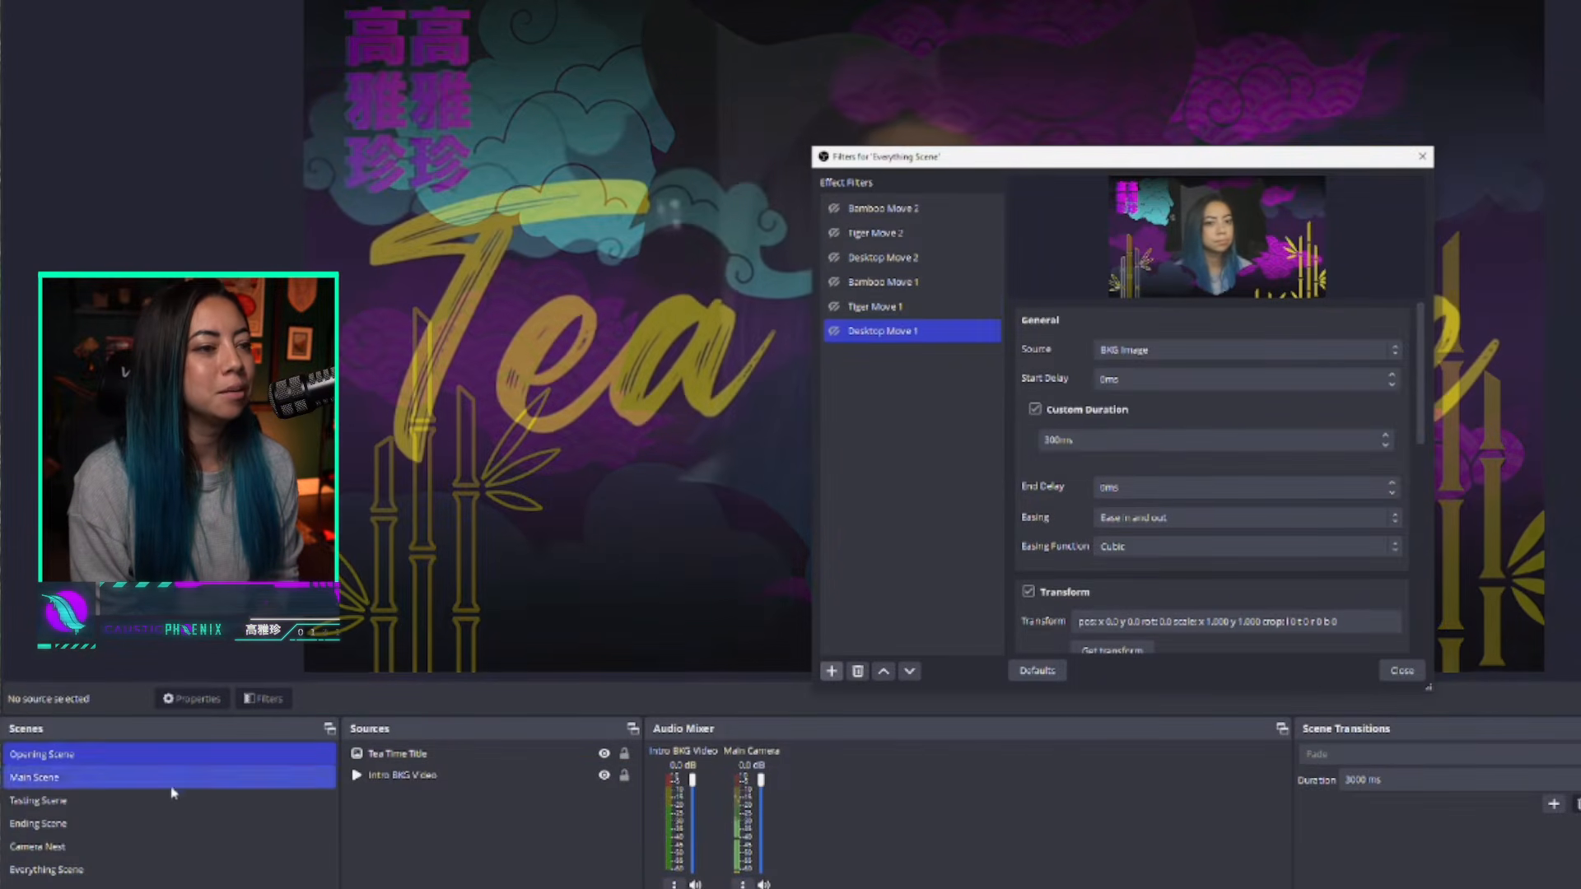
Step: Back in the Everything Scene, set Desktop Move 1 to animate the Desktop source over 3000 ms using its current transform
click(96, 850)
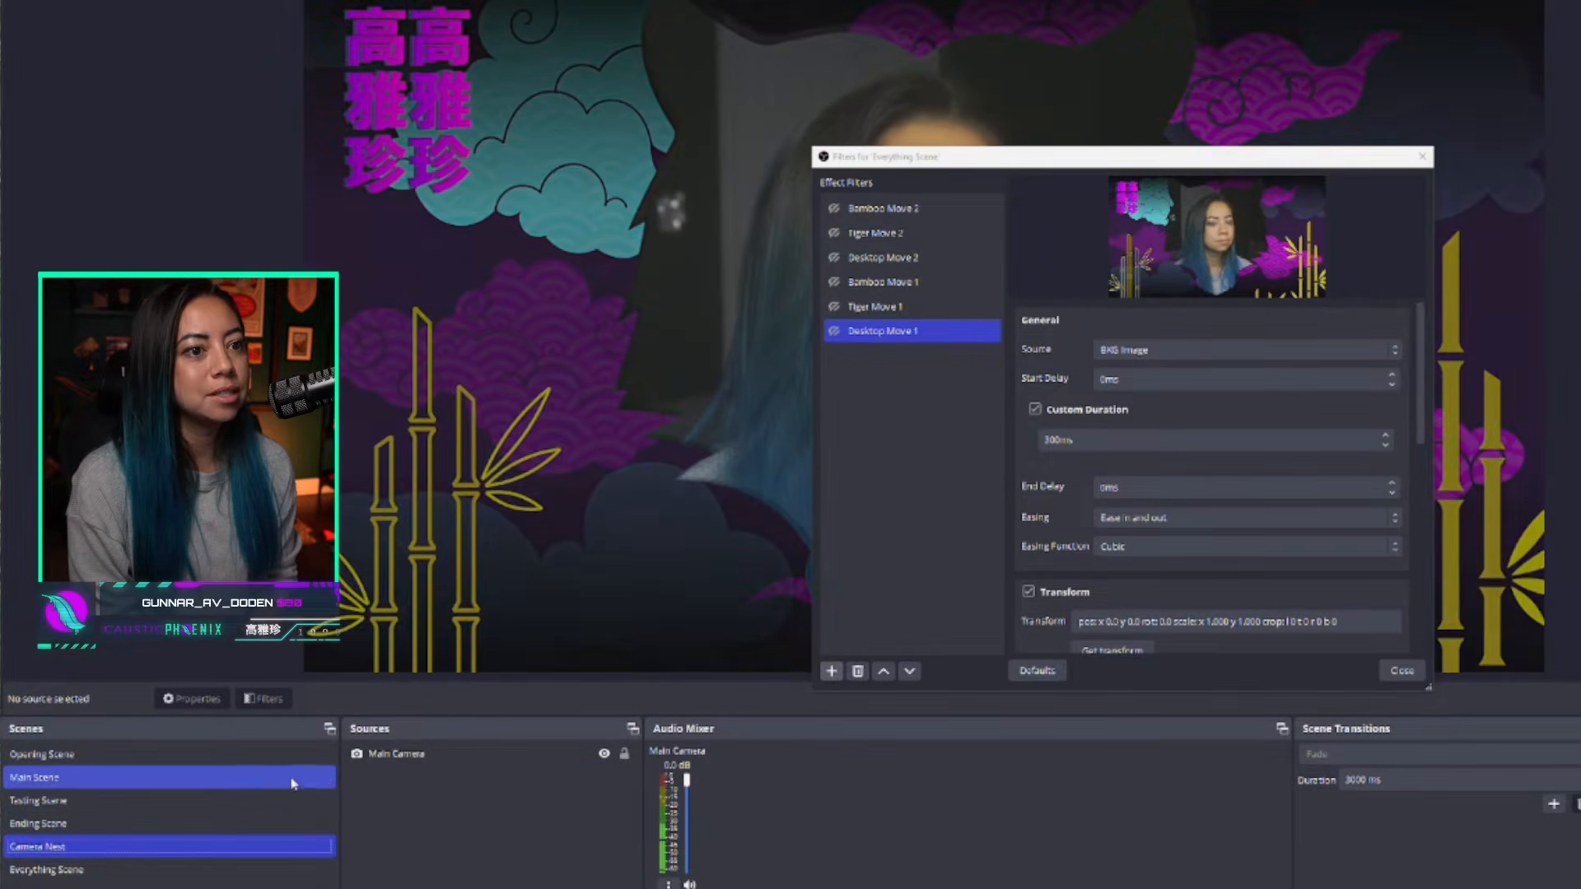
click(162, 867)
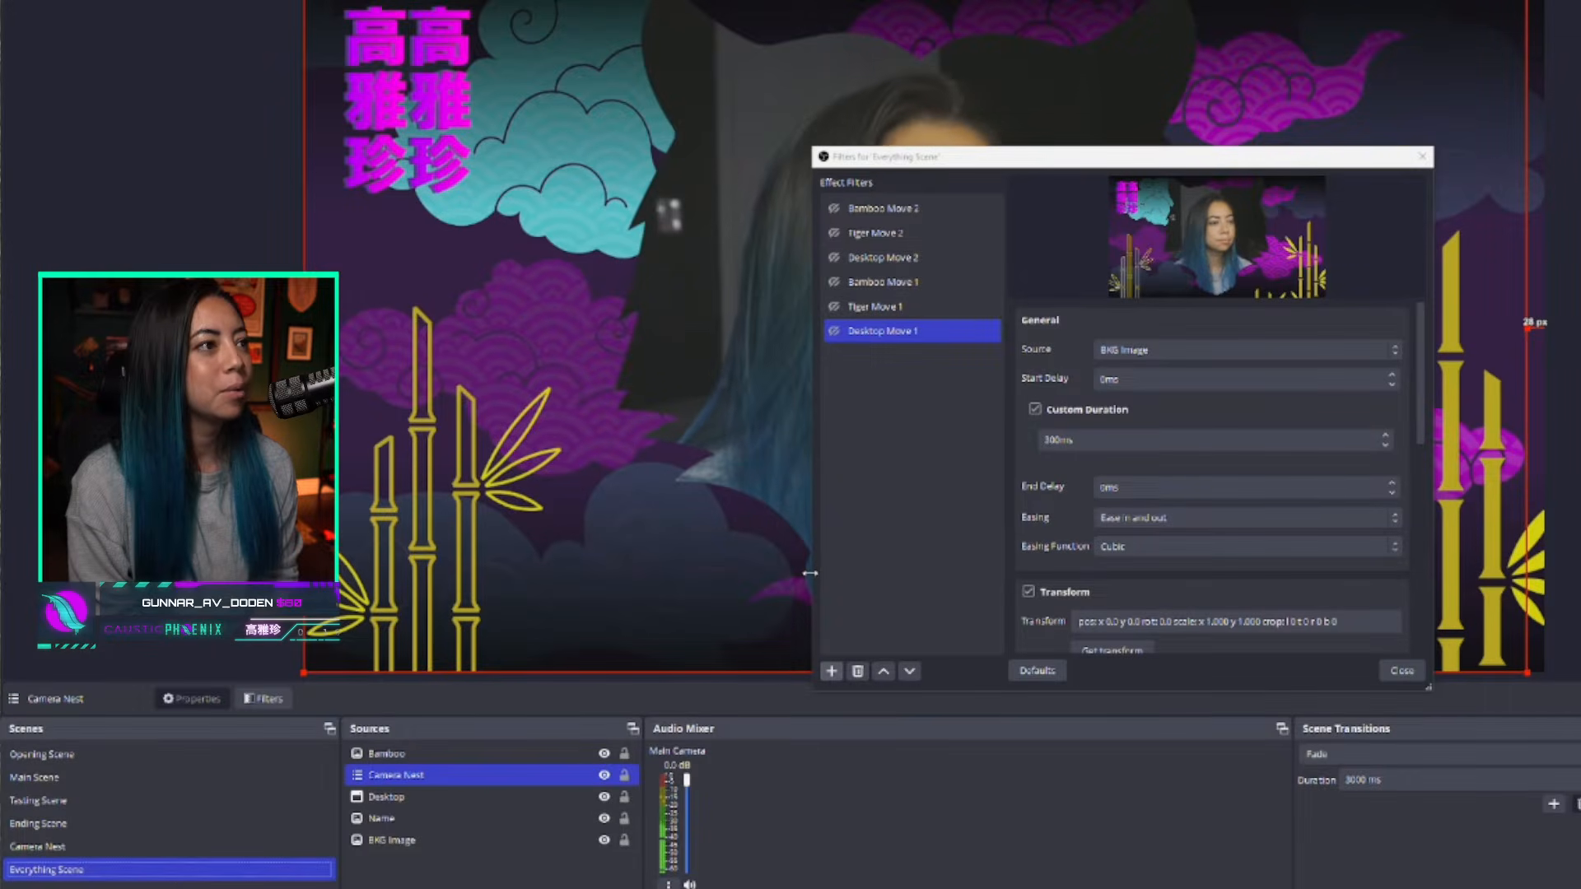
click(1136, 349)
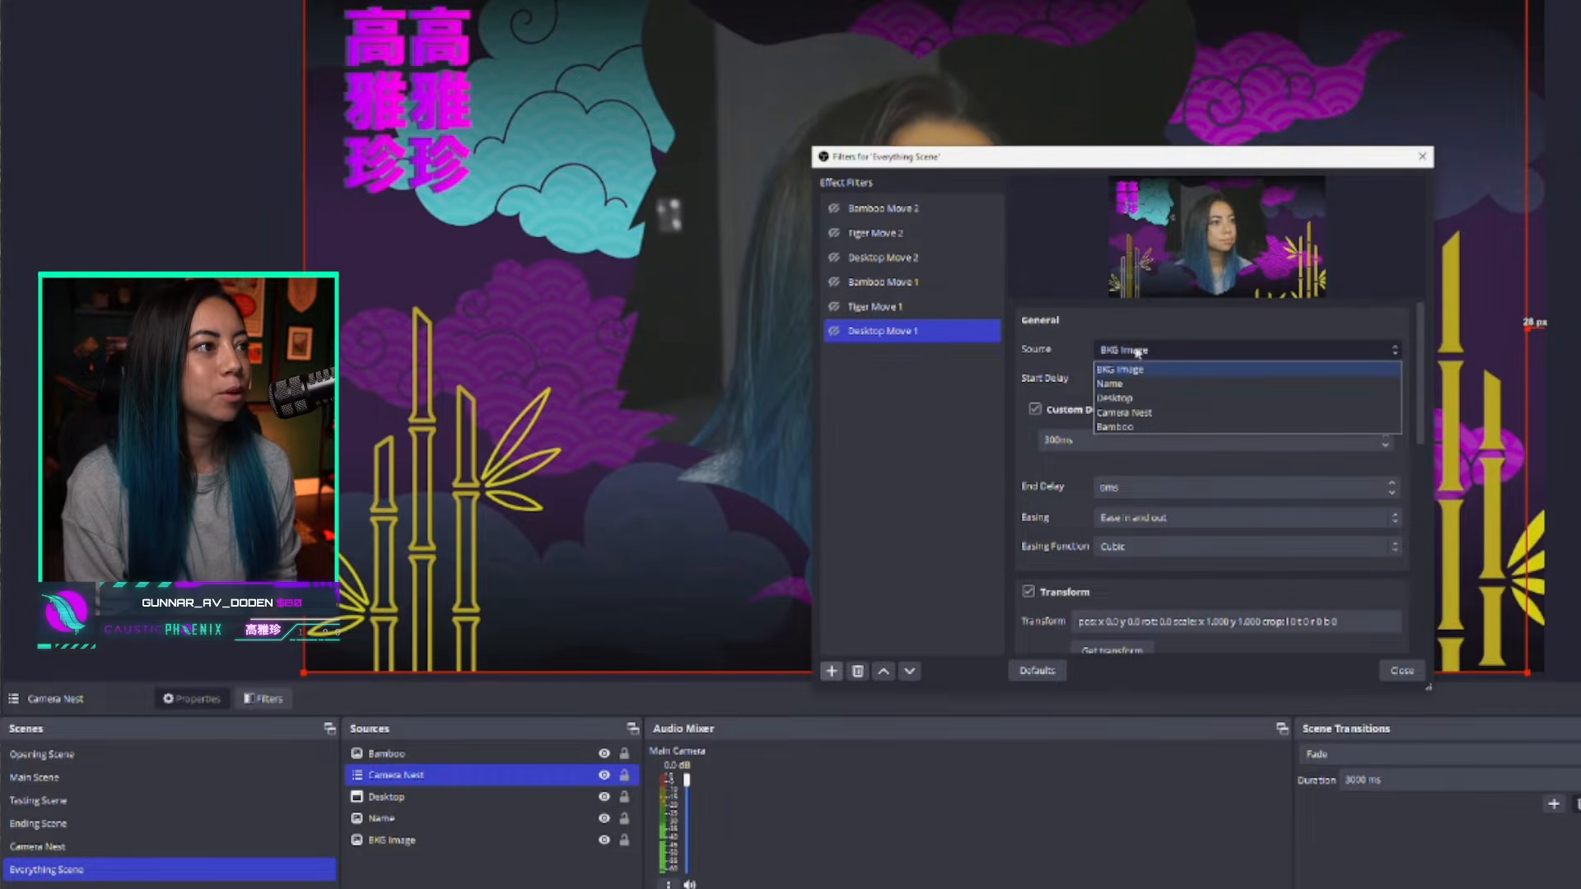
click(1145, 402)
click(1062, 440)
text(0)
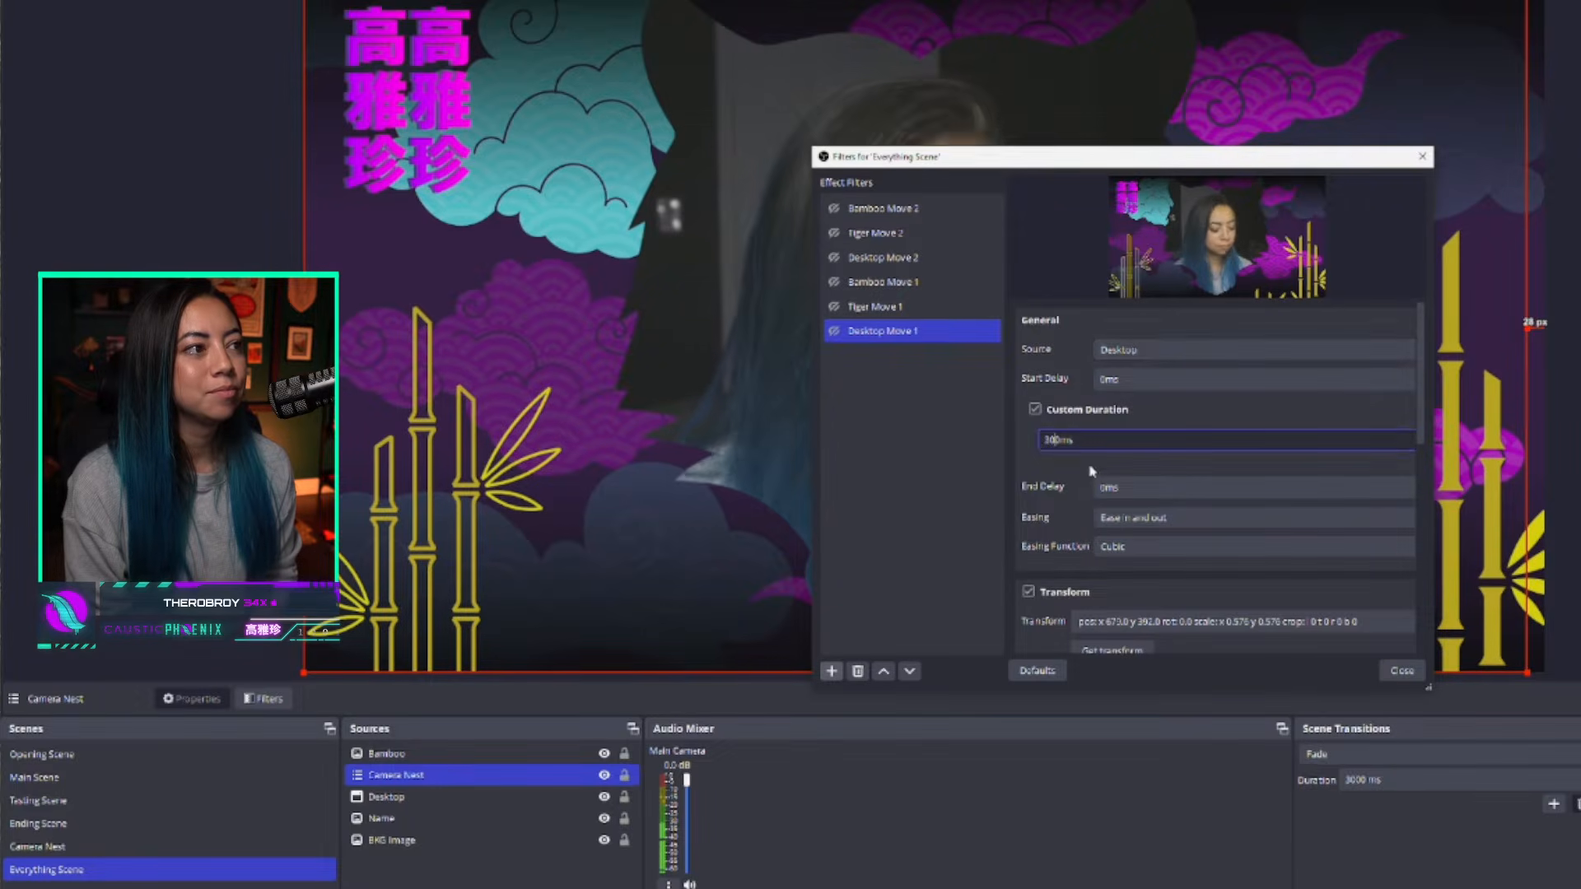
scroll(1063, 560, down, 1)
click(1124, 607)
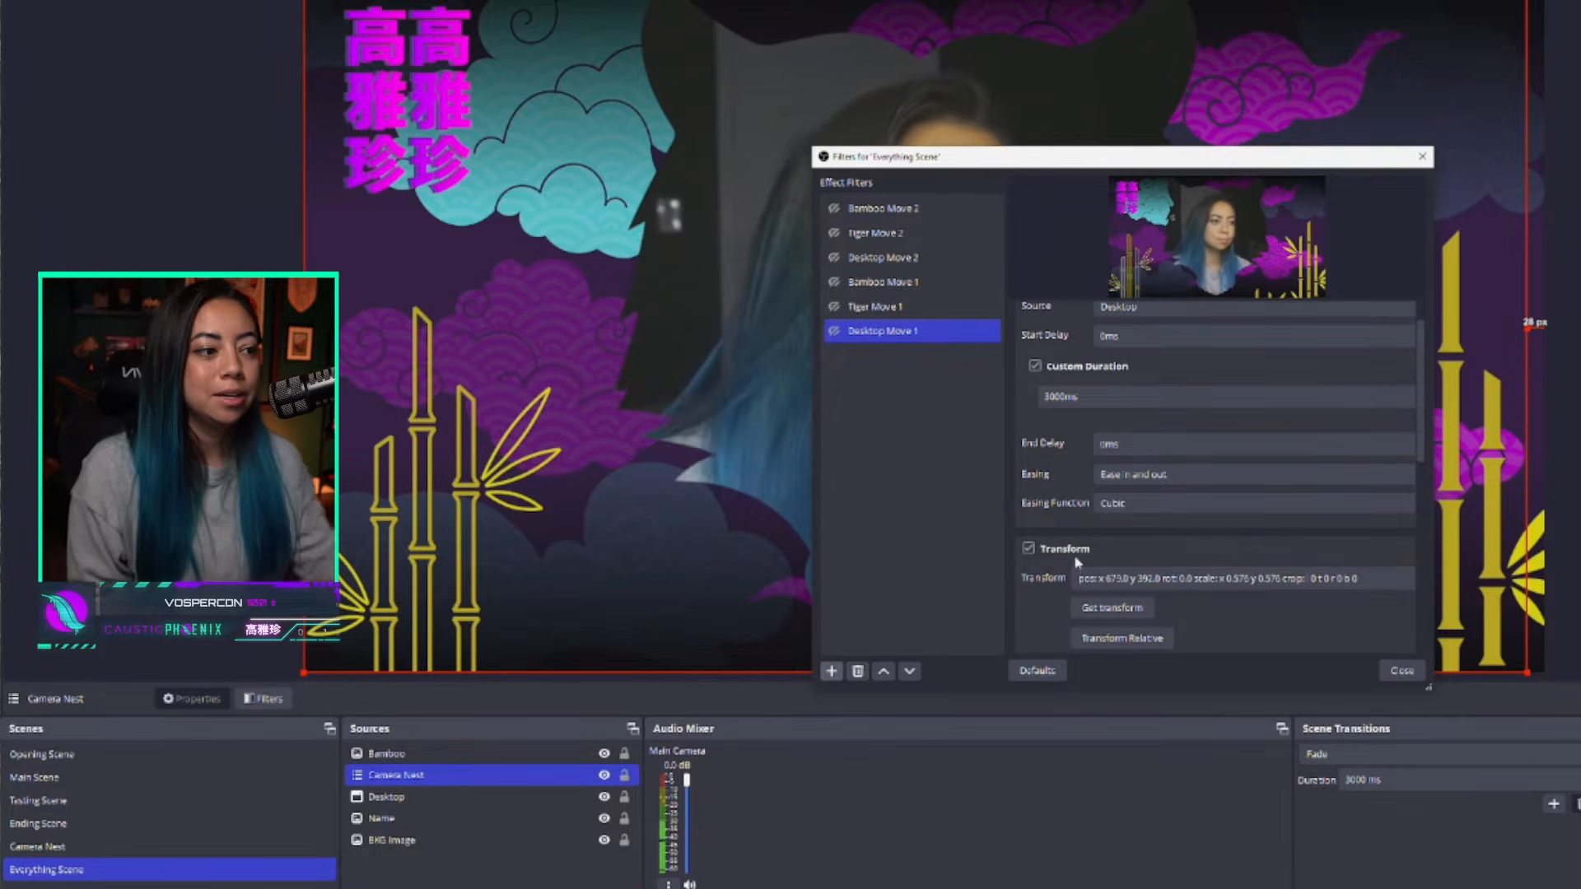
scroll(1113, 524, down, 1)
scroll(1113, 524, down, 1)
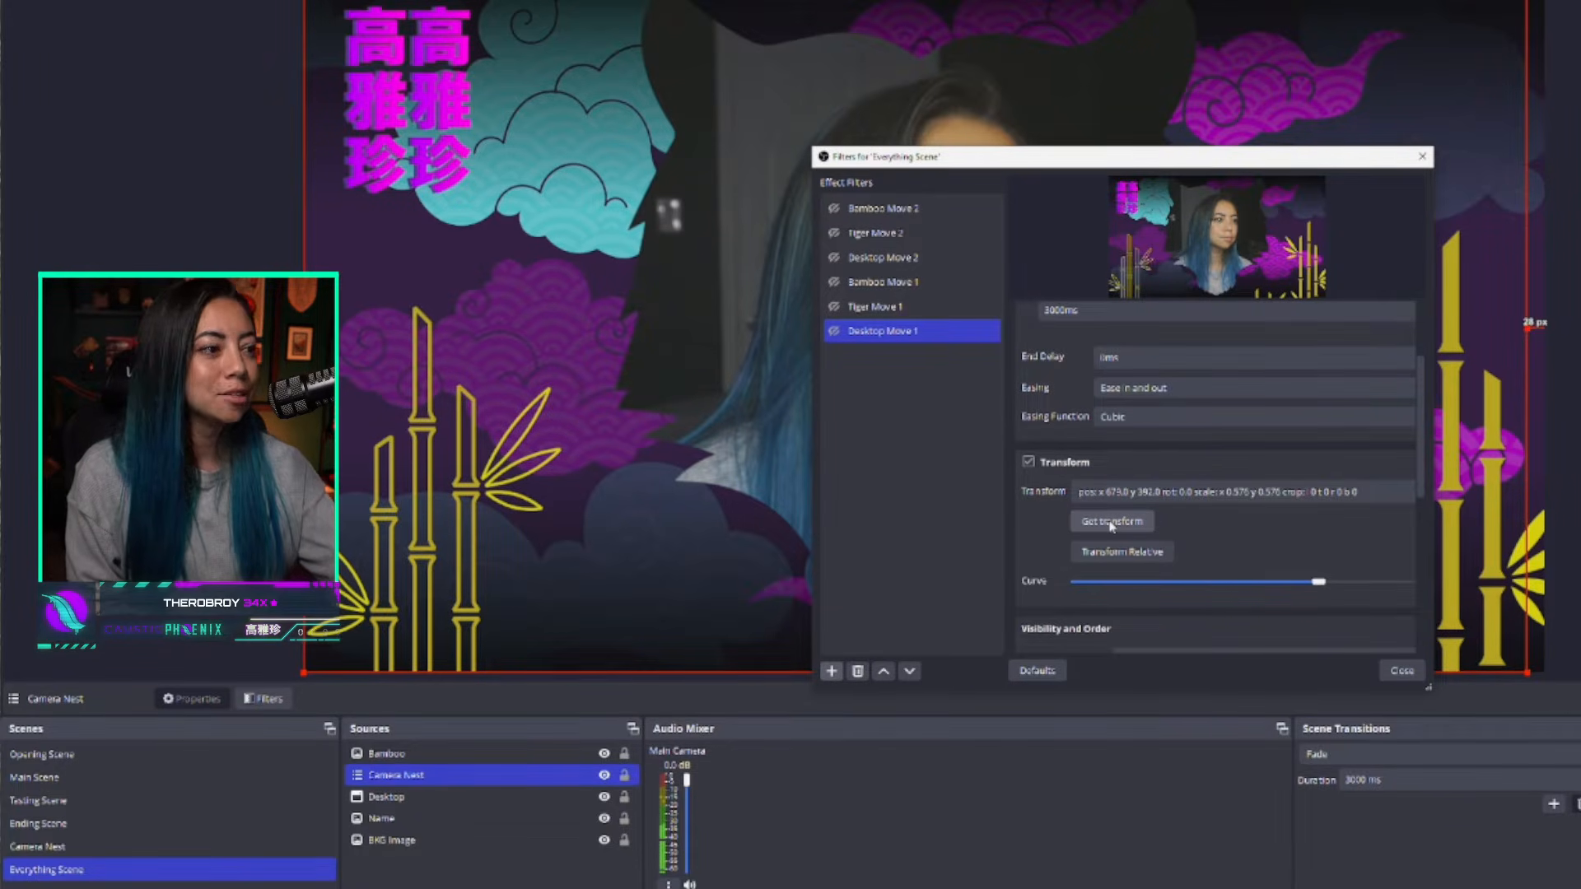
click(1111, 523)
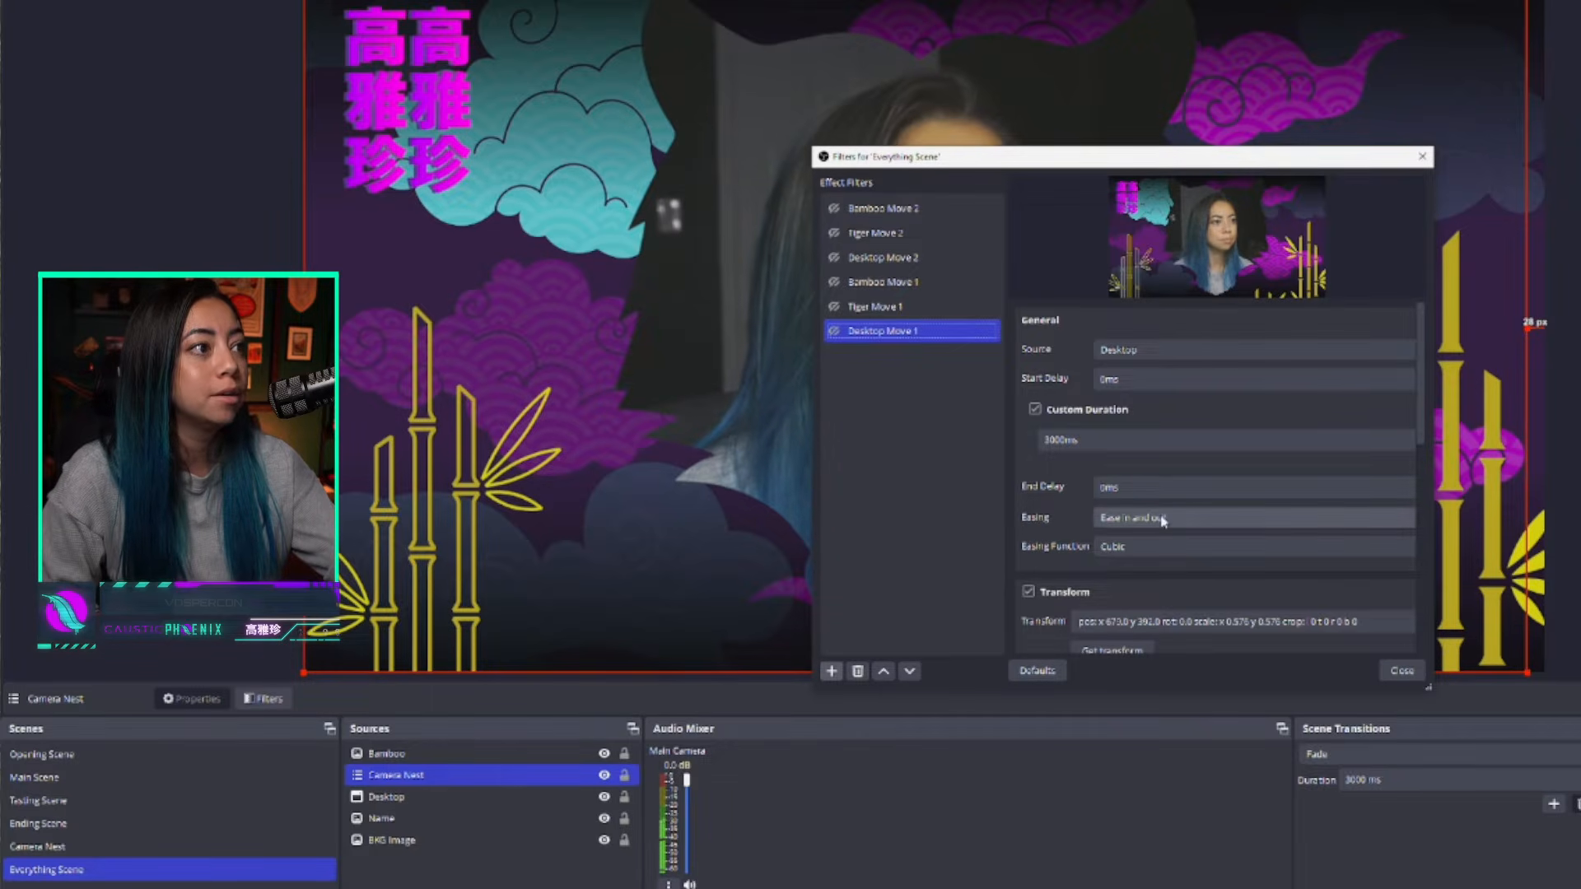
Step: Set the simultaneous move of the Bamboo Move 1 filter to Desktop Move 1
click(898, 282)
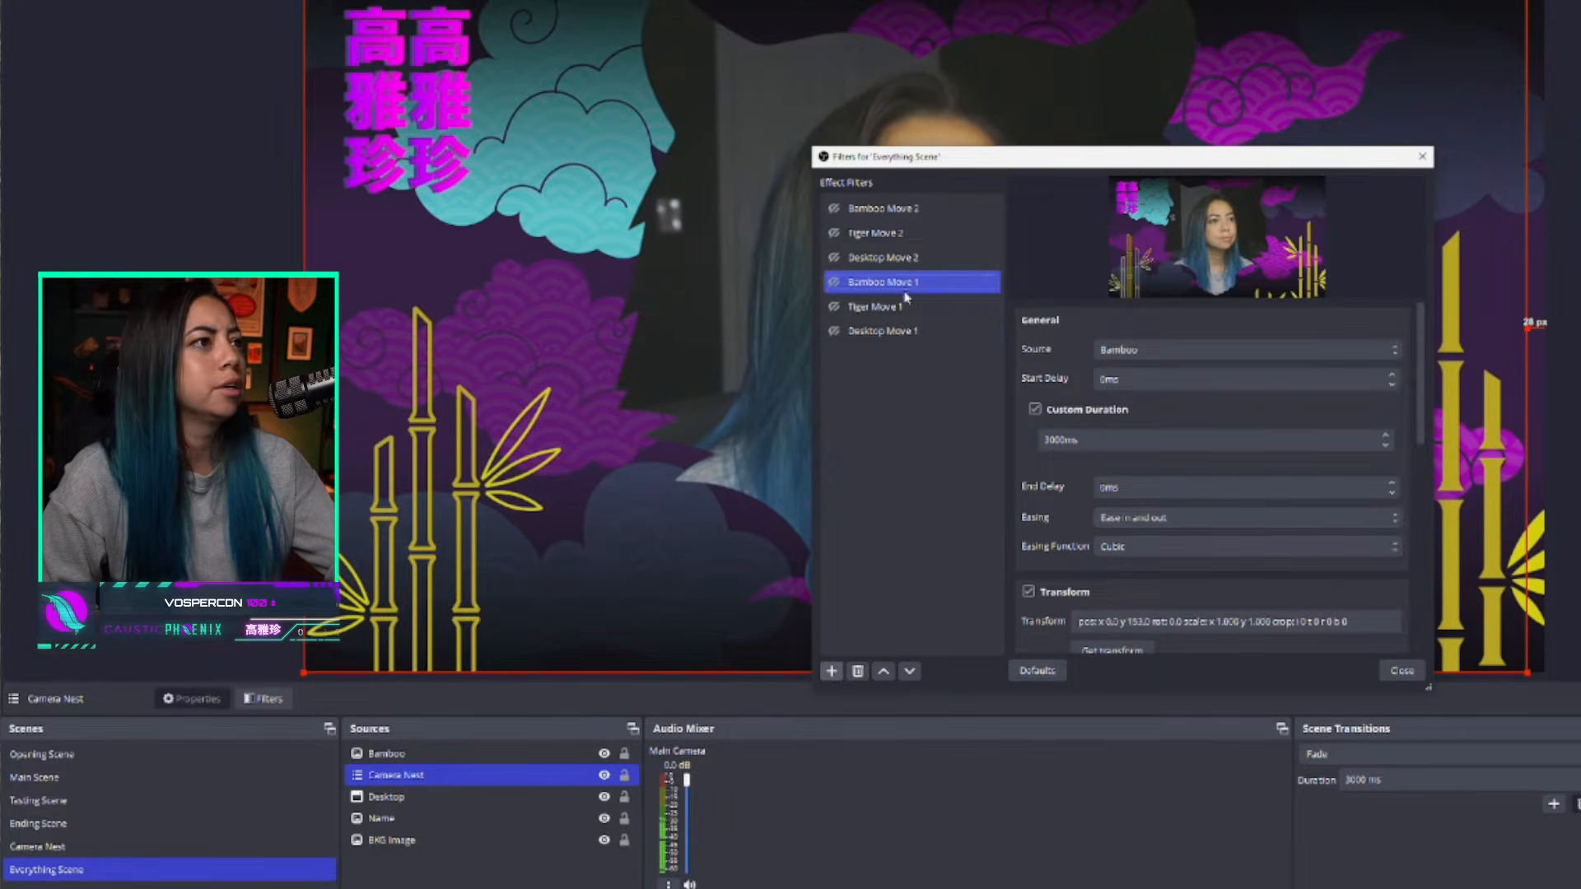
scroll(1054, 499, down, 5)
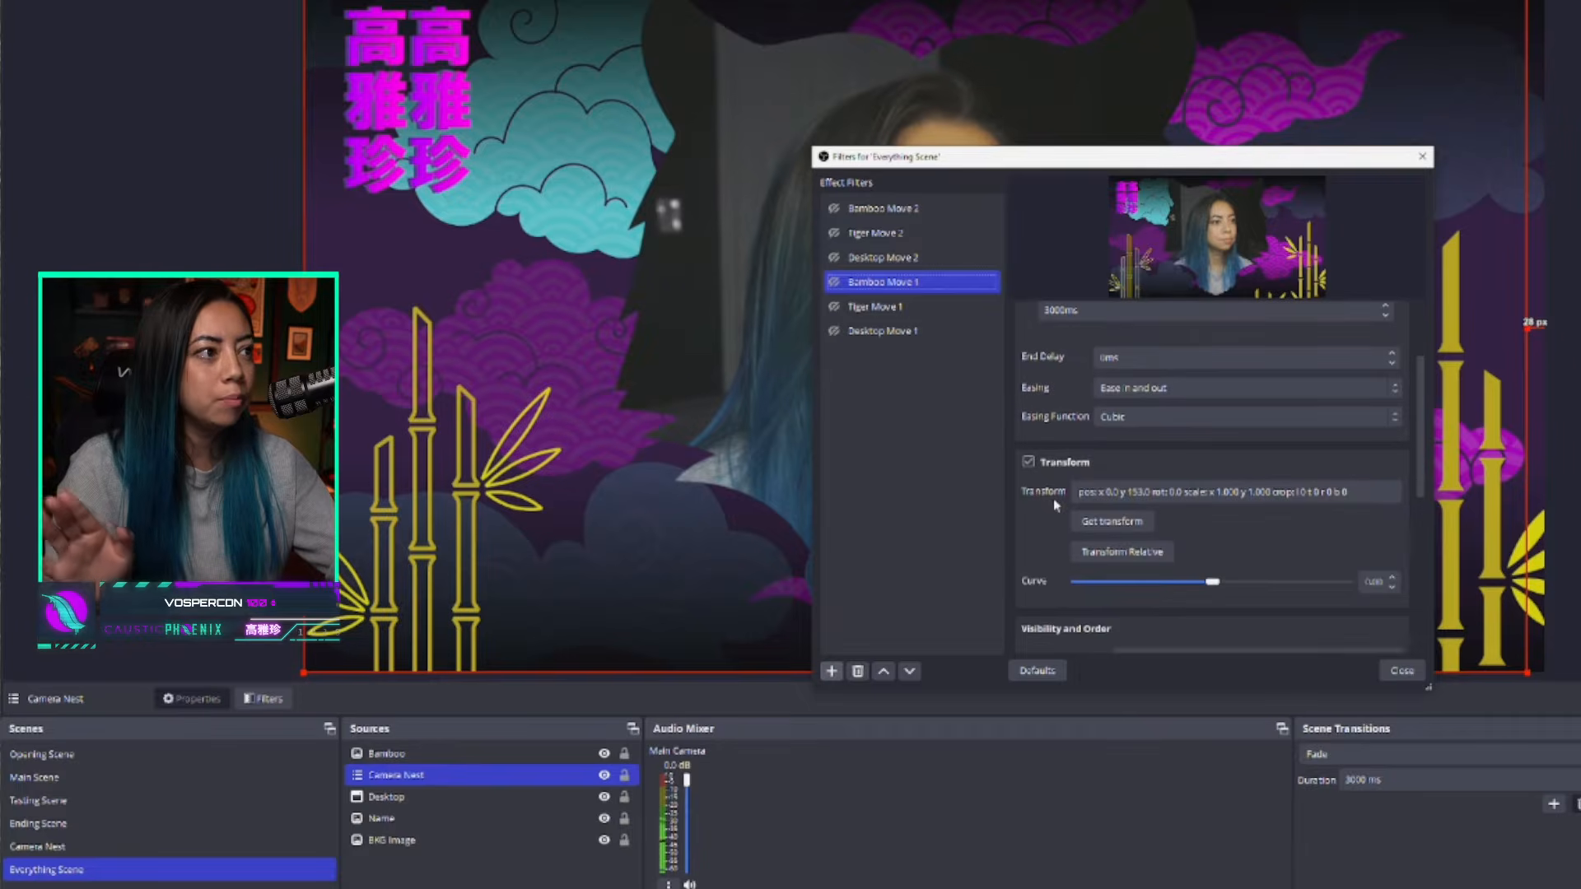
scroll(1055, 502, down, 4)
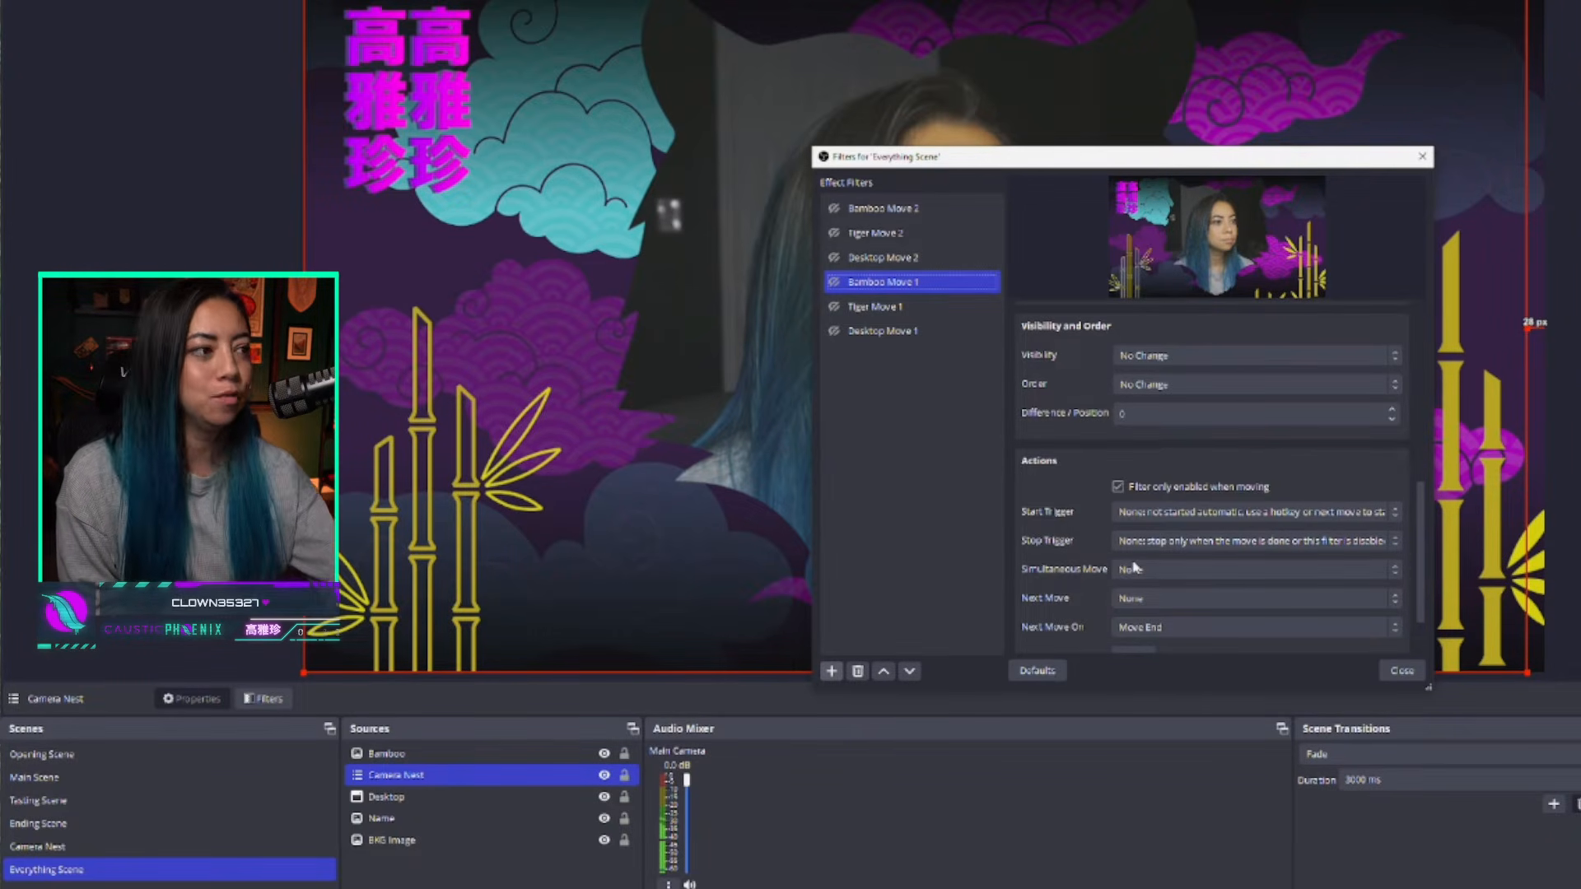
click(1135, 567)
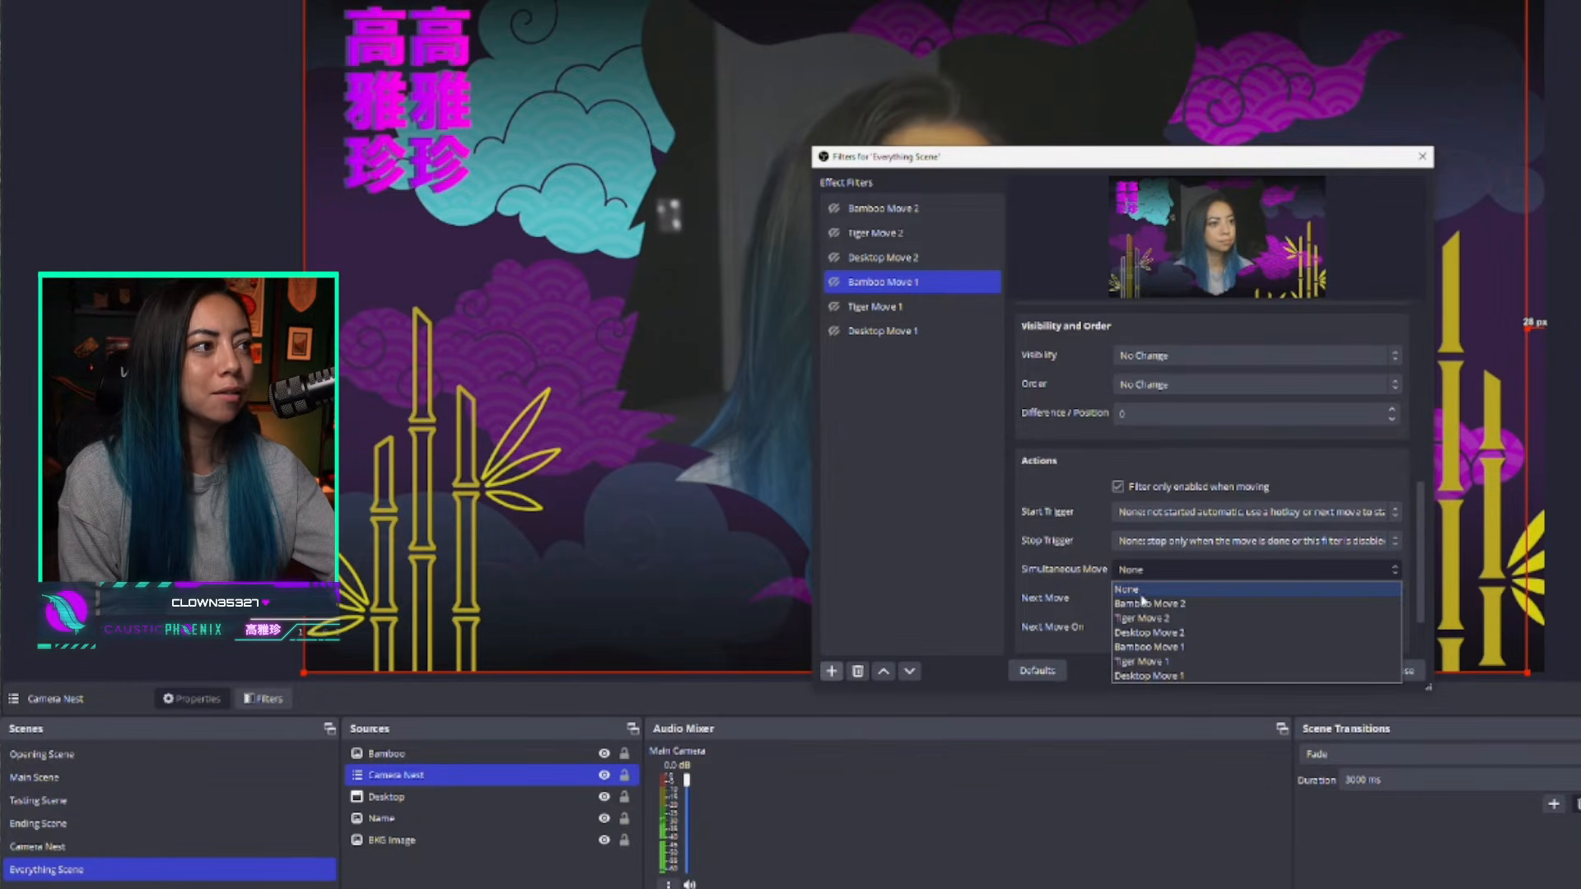
click(1146, 676)
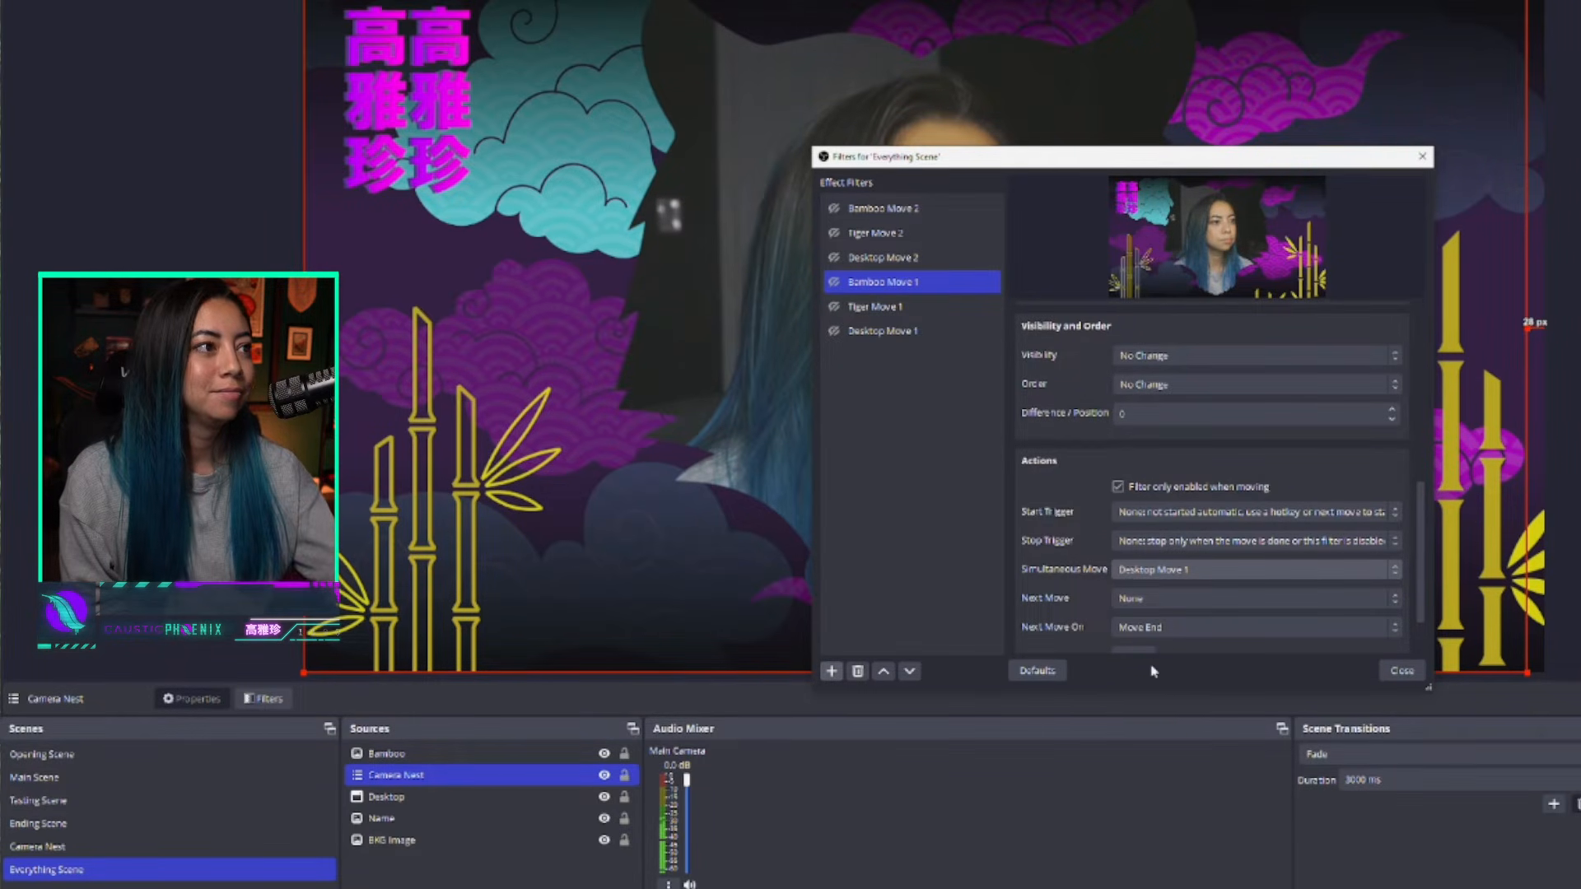
Step: Set the simultaneous move of Desktop Move 1 to Tiger Move 1, and review the action settings of Bamboo Move 1
click(875, 331)
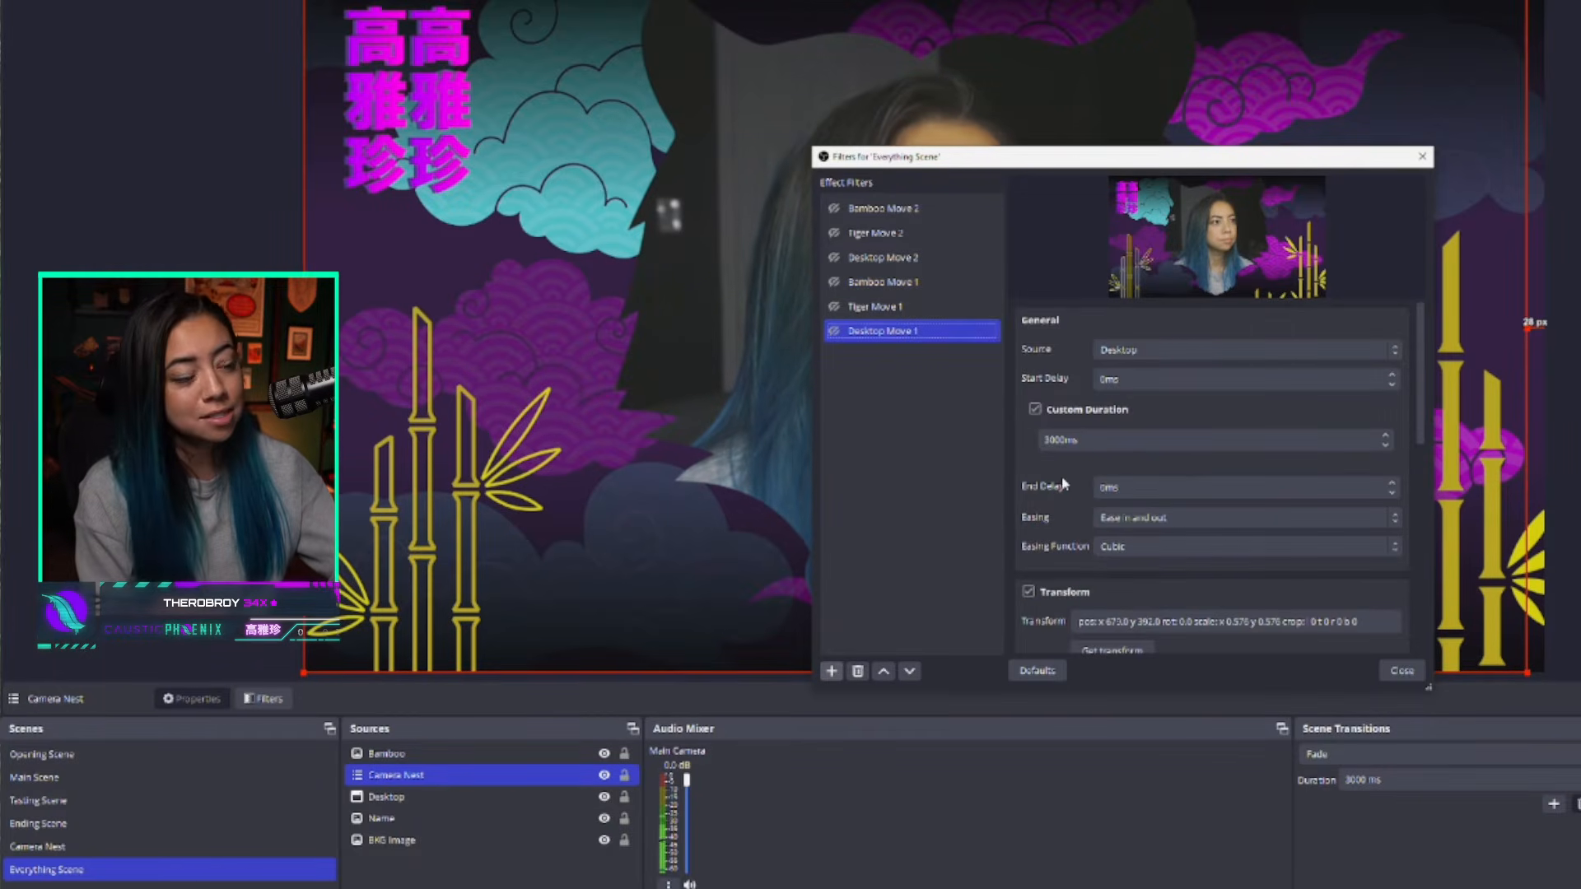
scroll(1063, 484, down, 10)
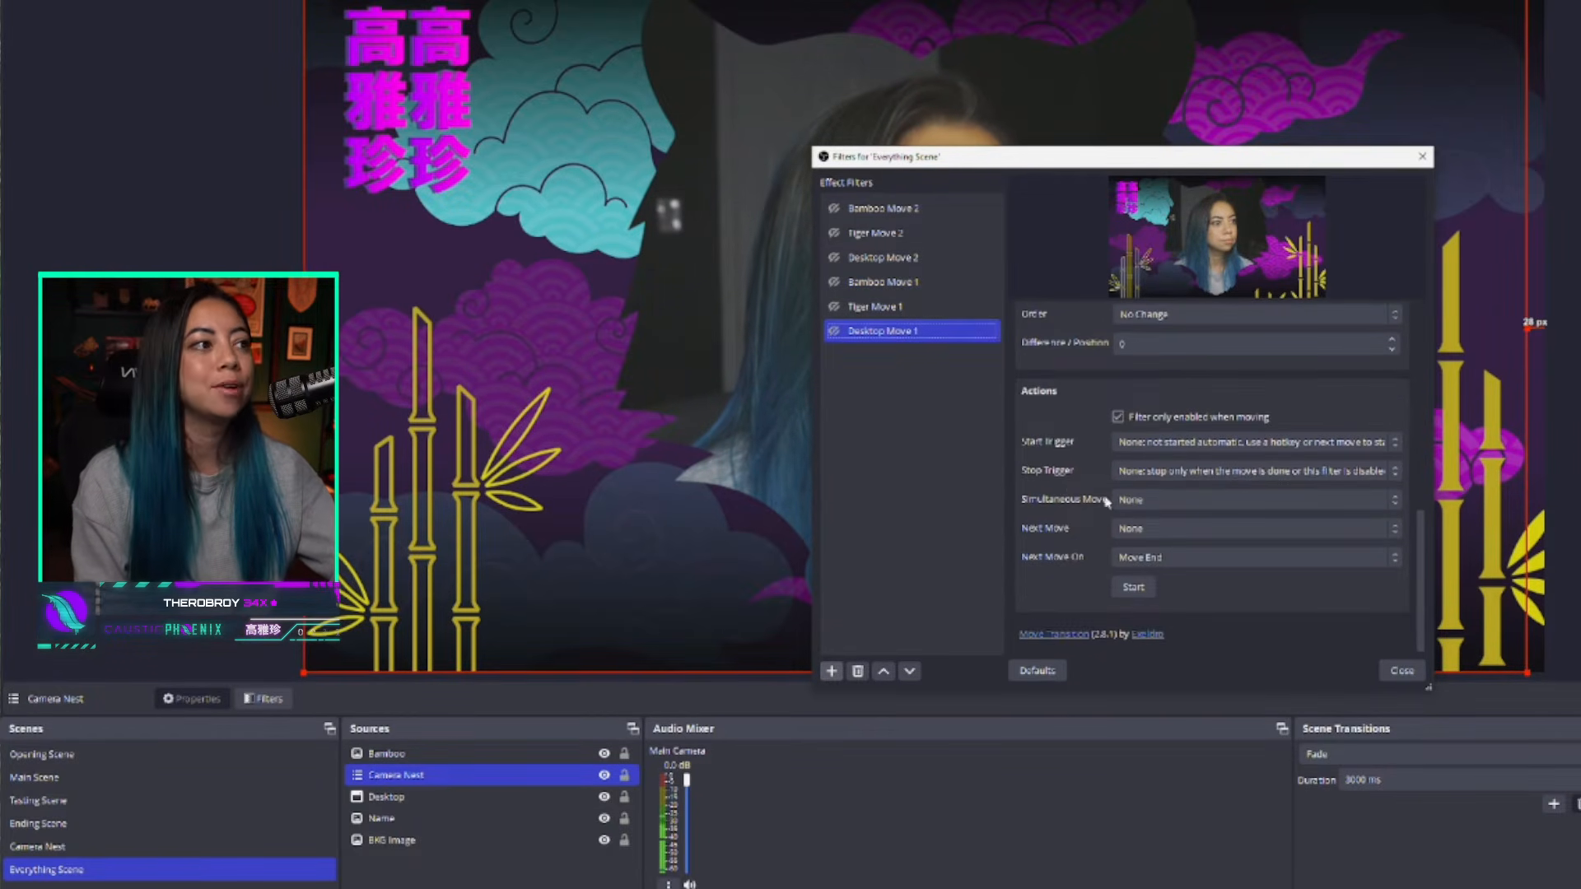
click(1125, 500)
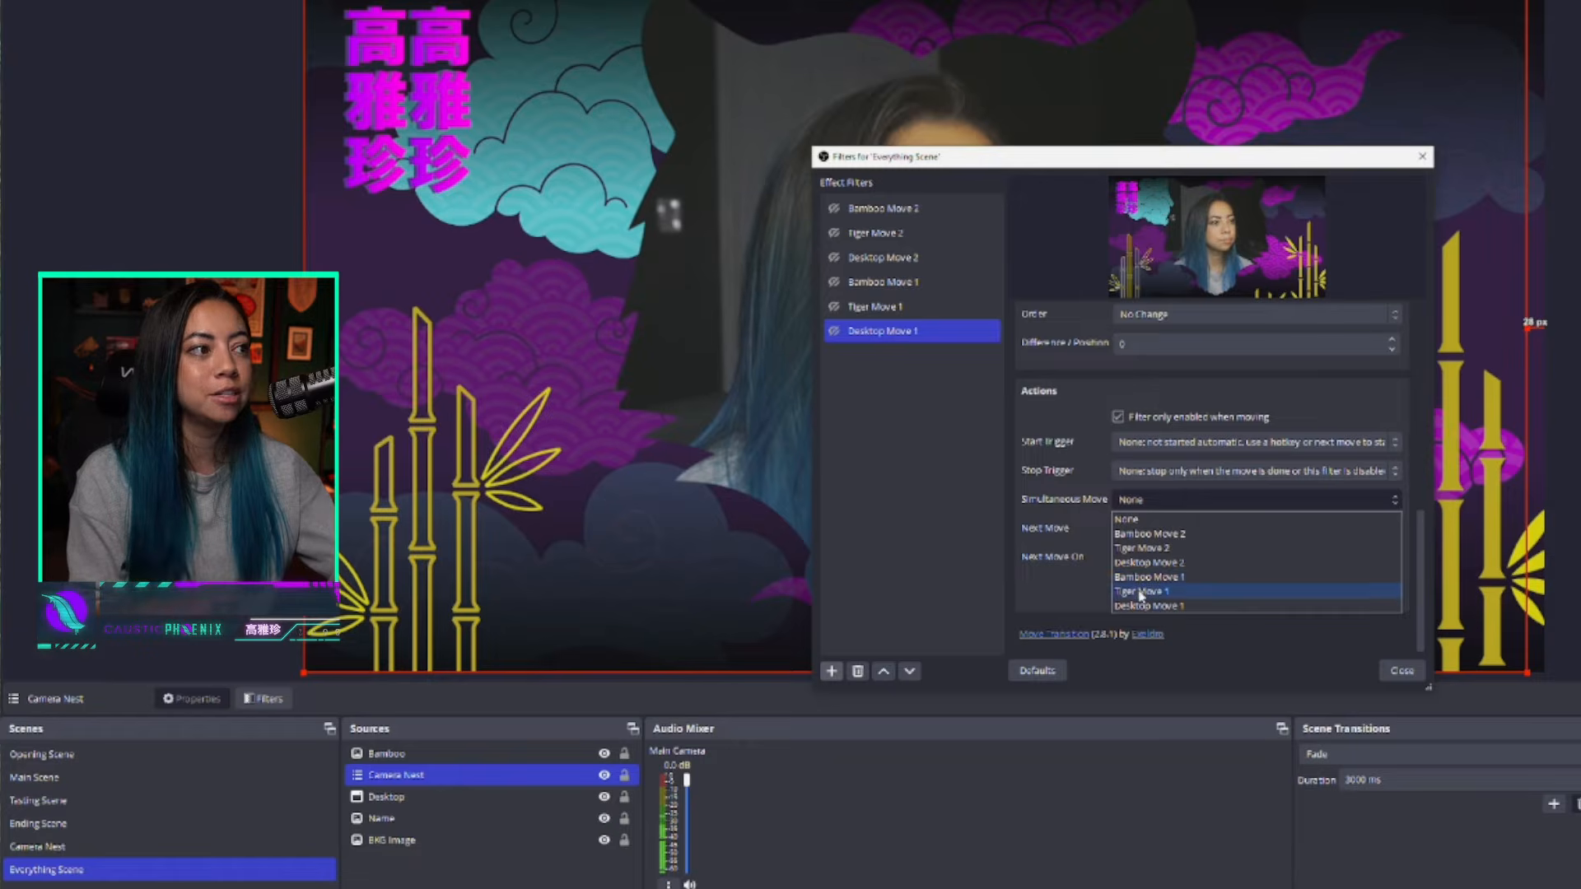
click(1141, 592)
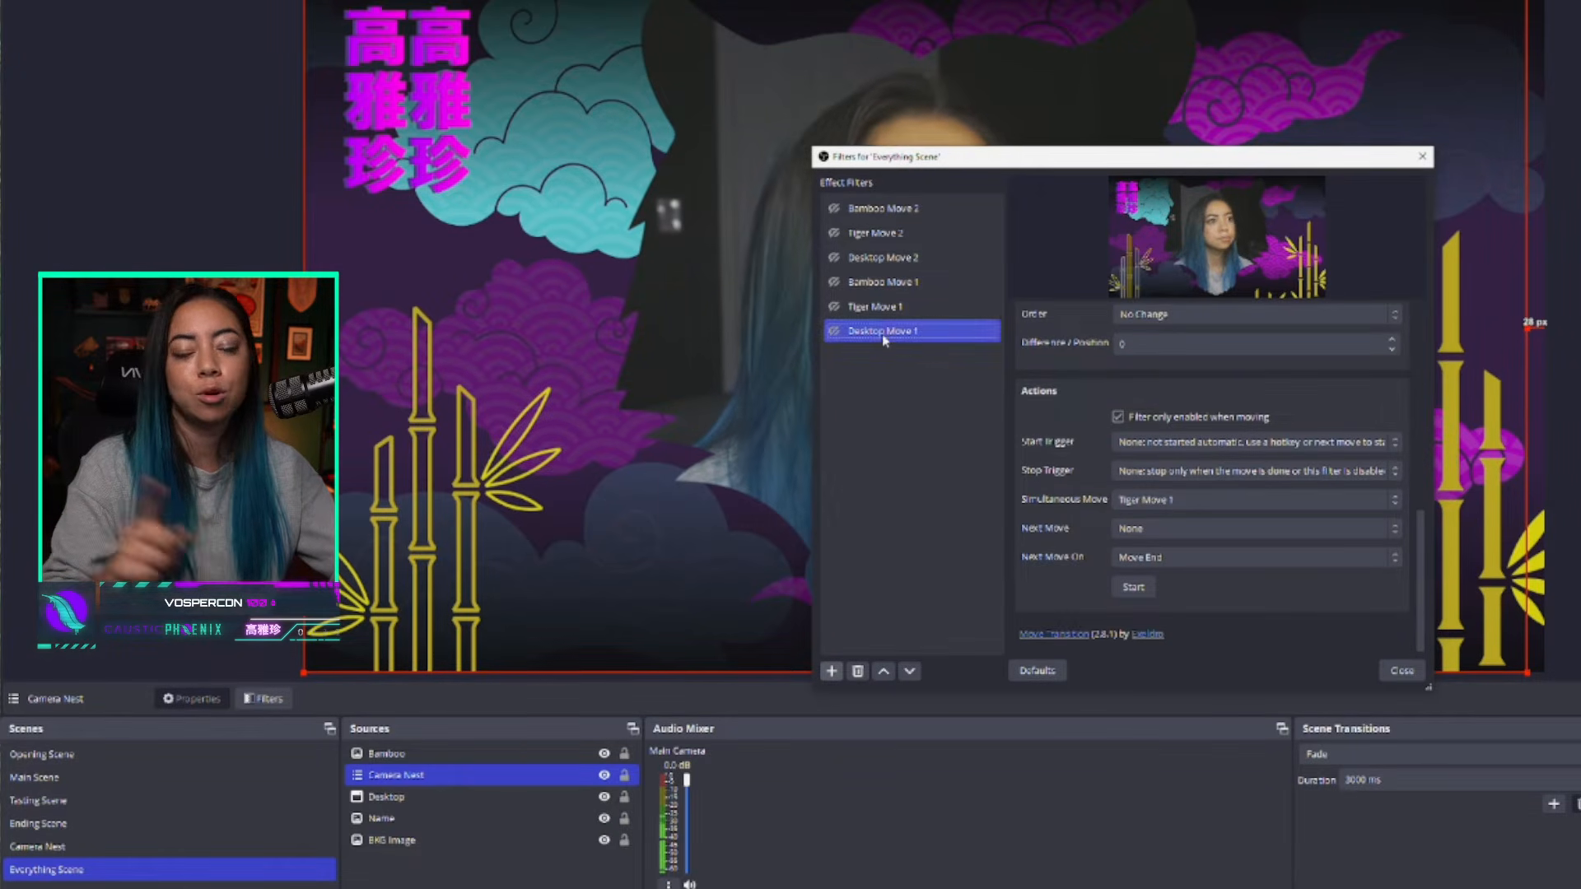
click(891, 282)
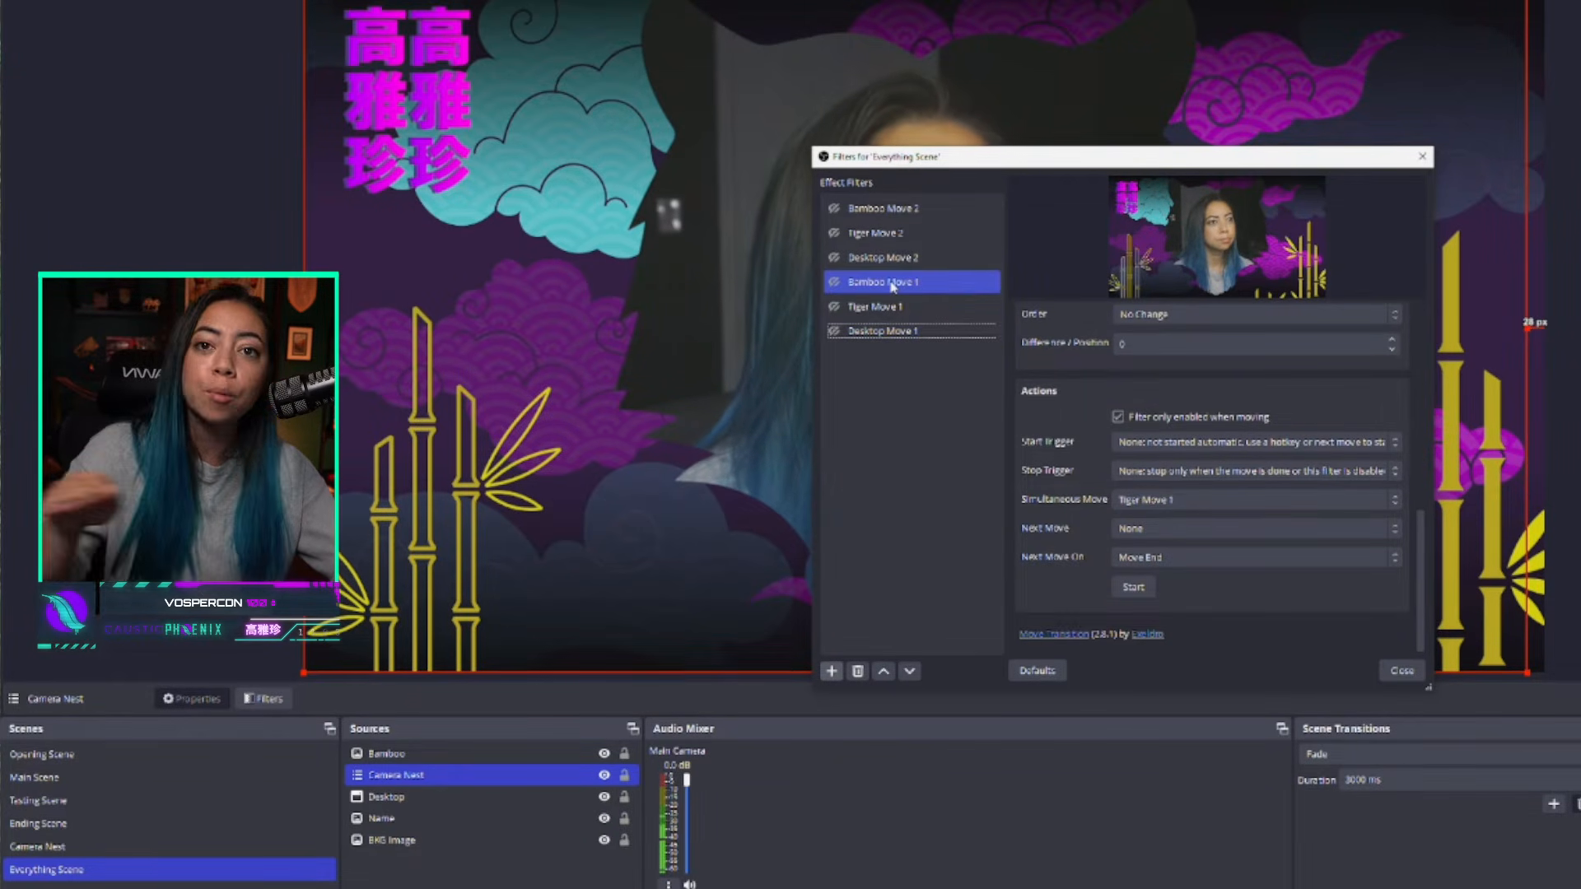
click(890, 285)
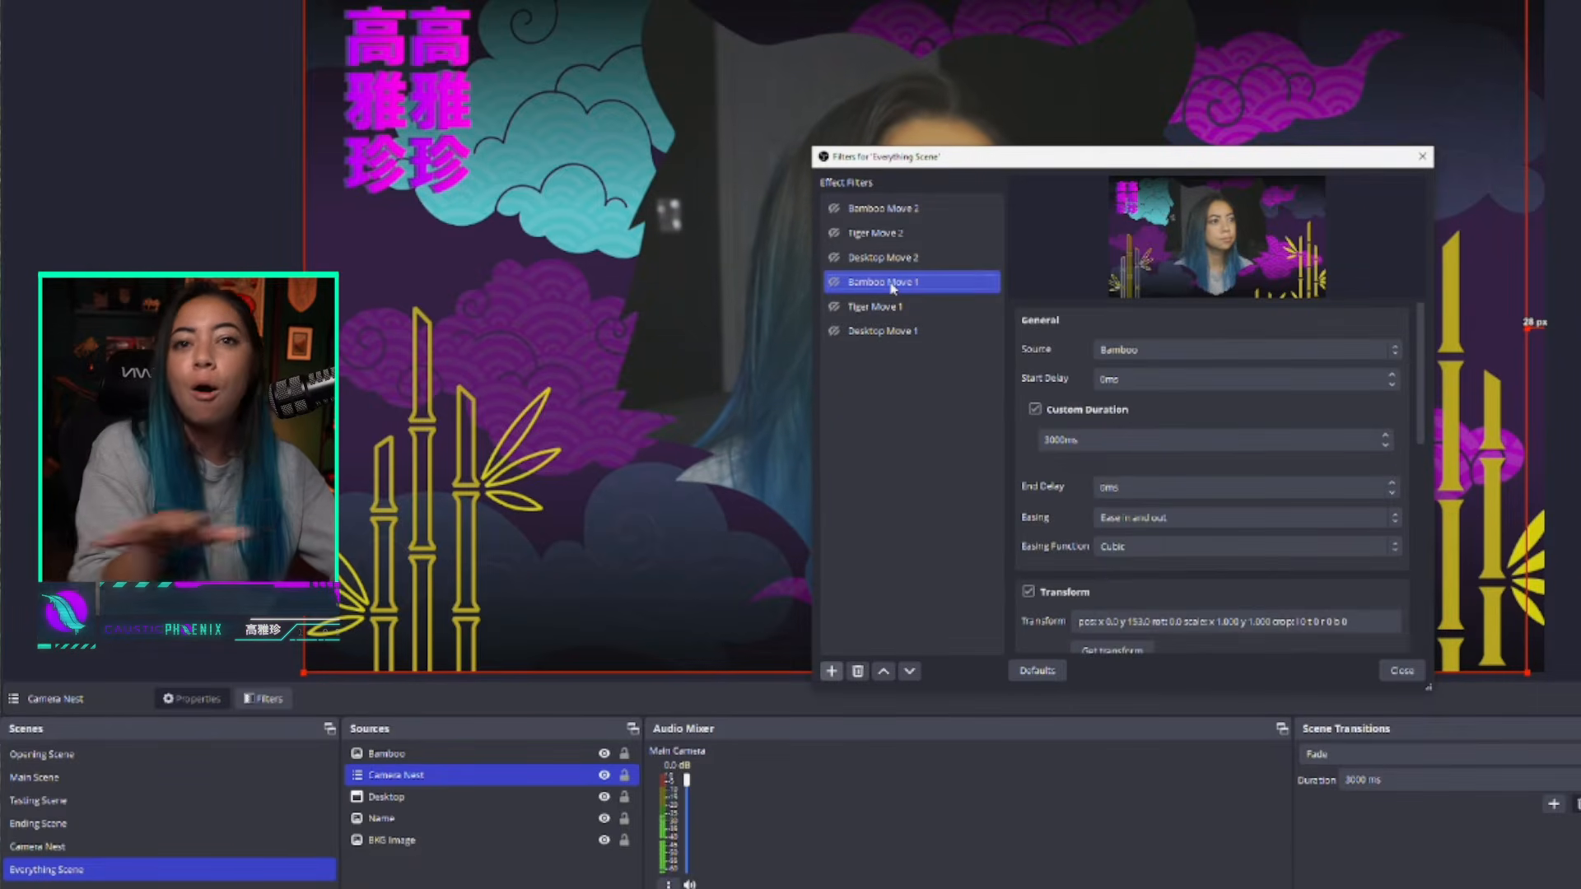
scroll(1054, 427, down, 5)
scroll(1052, 426, down, 4)
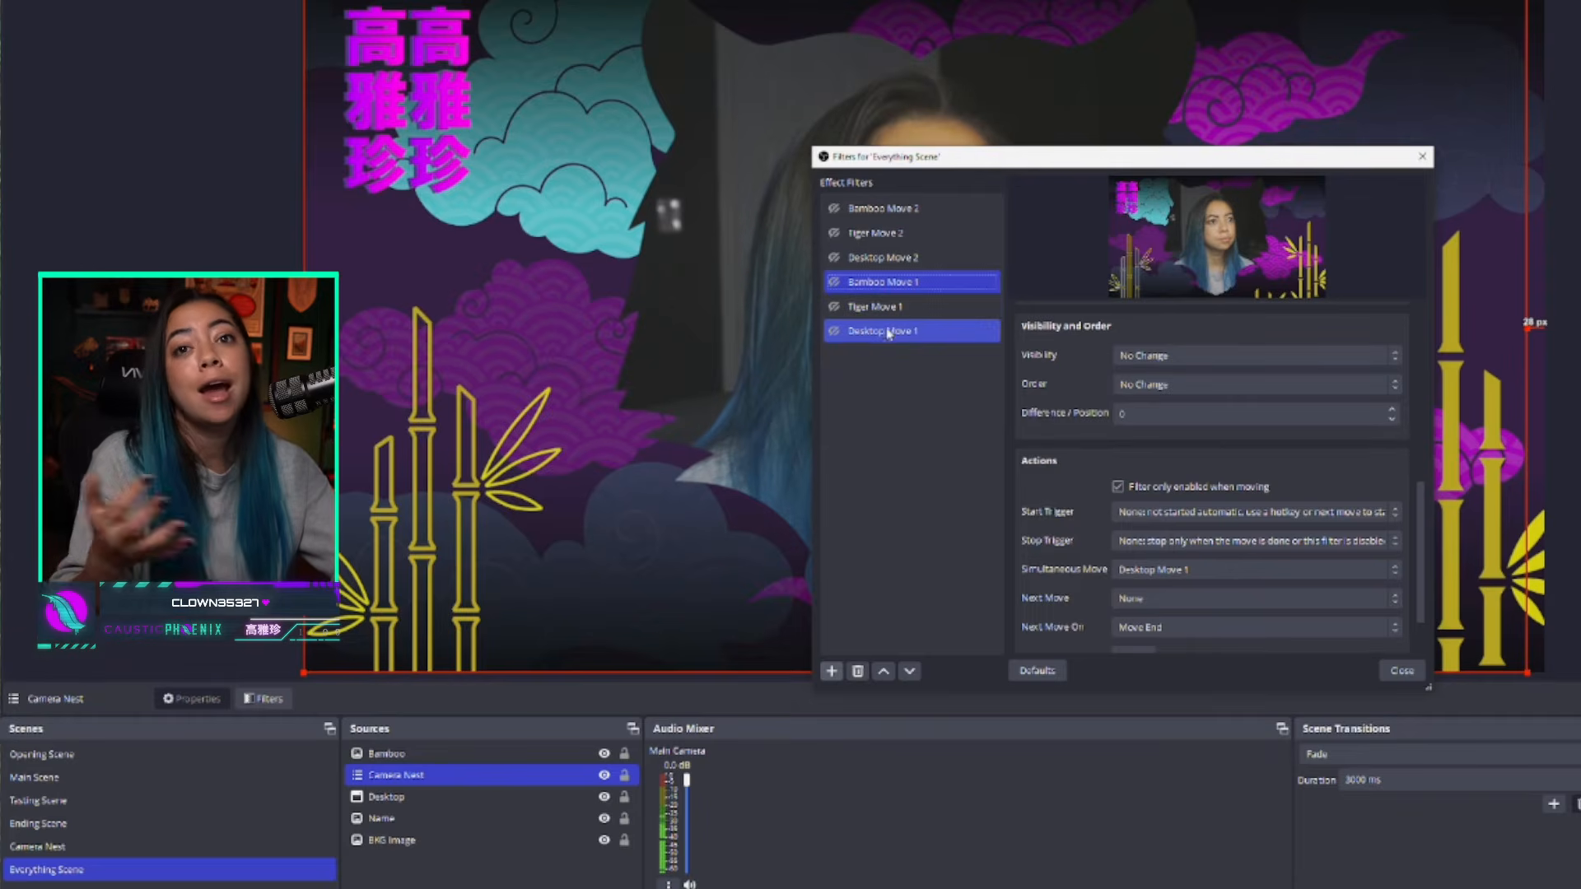
Step: Set the simultaneous move of the Bamboo Move 2 filter to Desktop Move 2
click(883, 208)
scroll(1096, 467, down, 5)
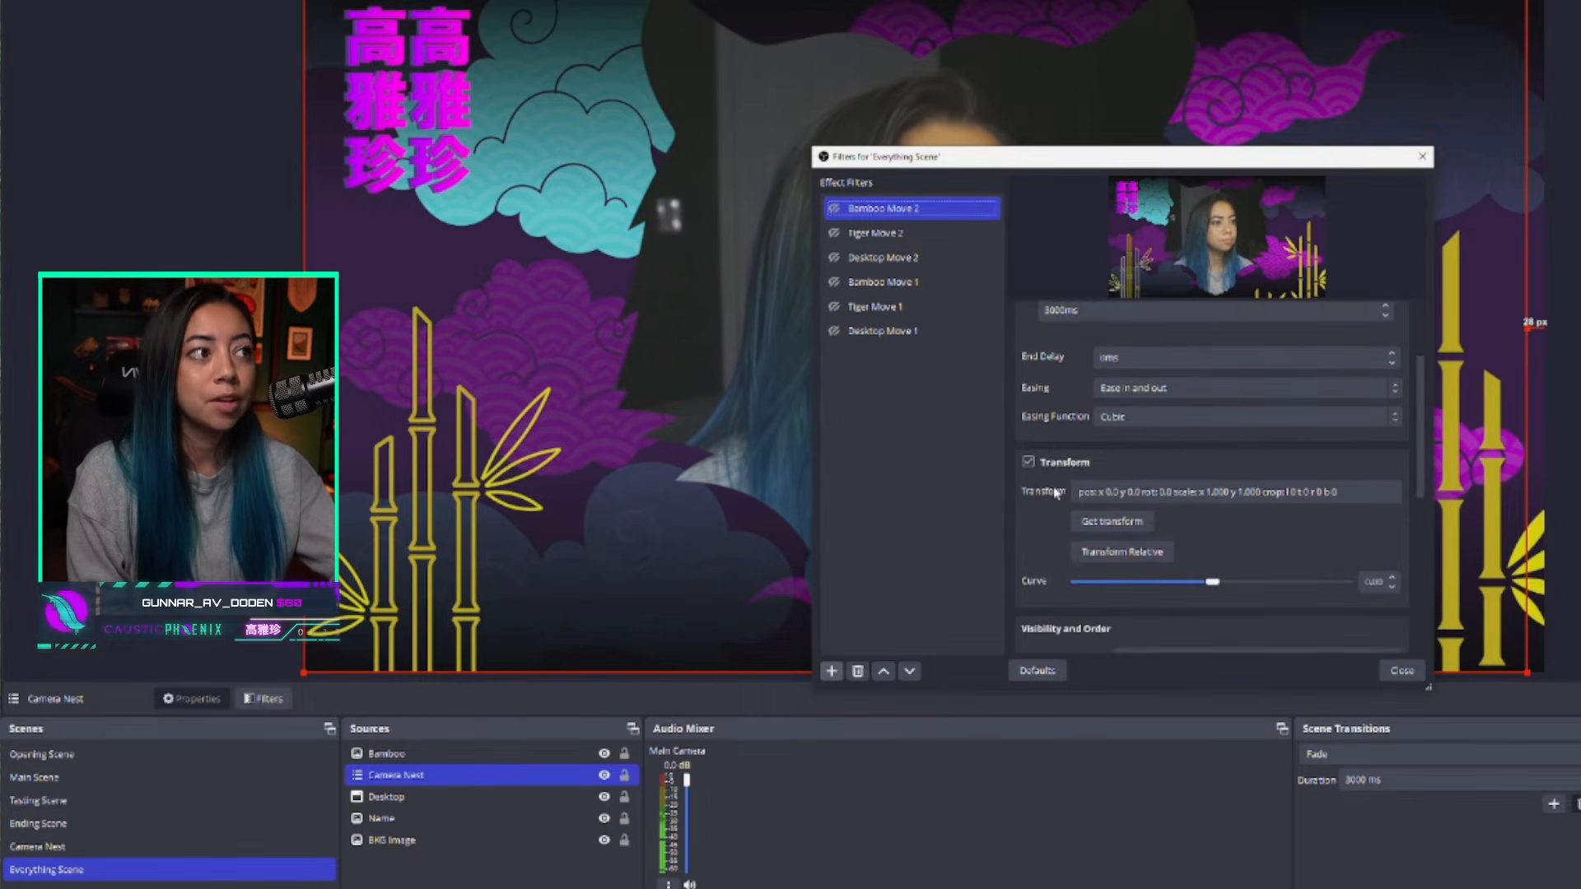
scroll(1053, 491, down, 5)
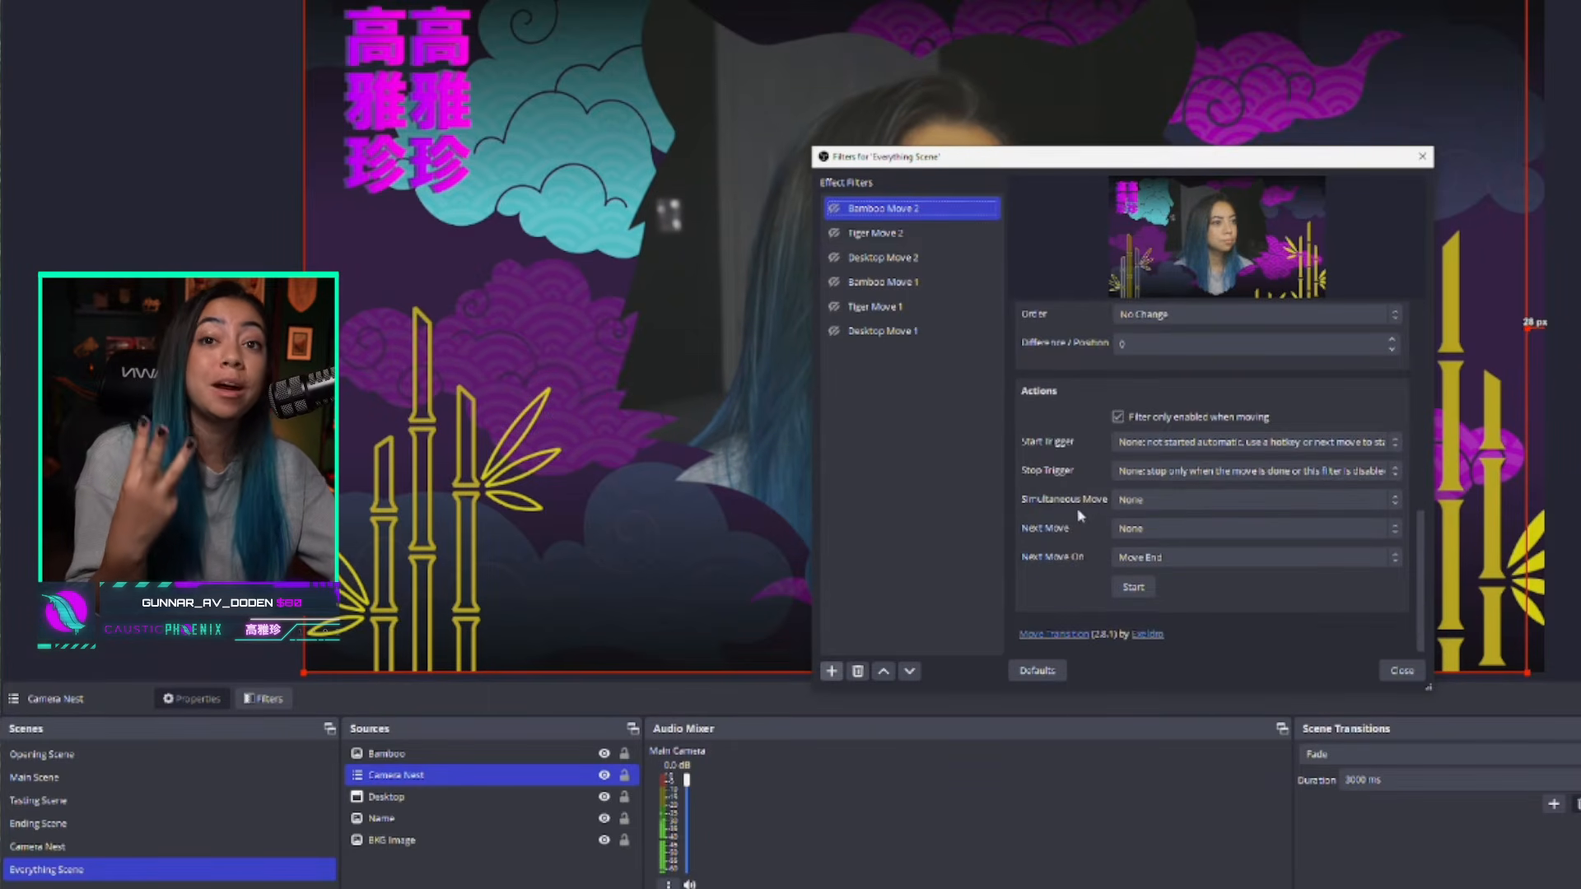
click(1124, 503)
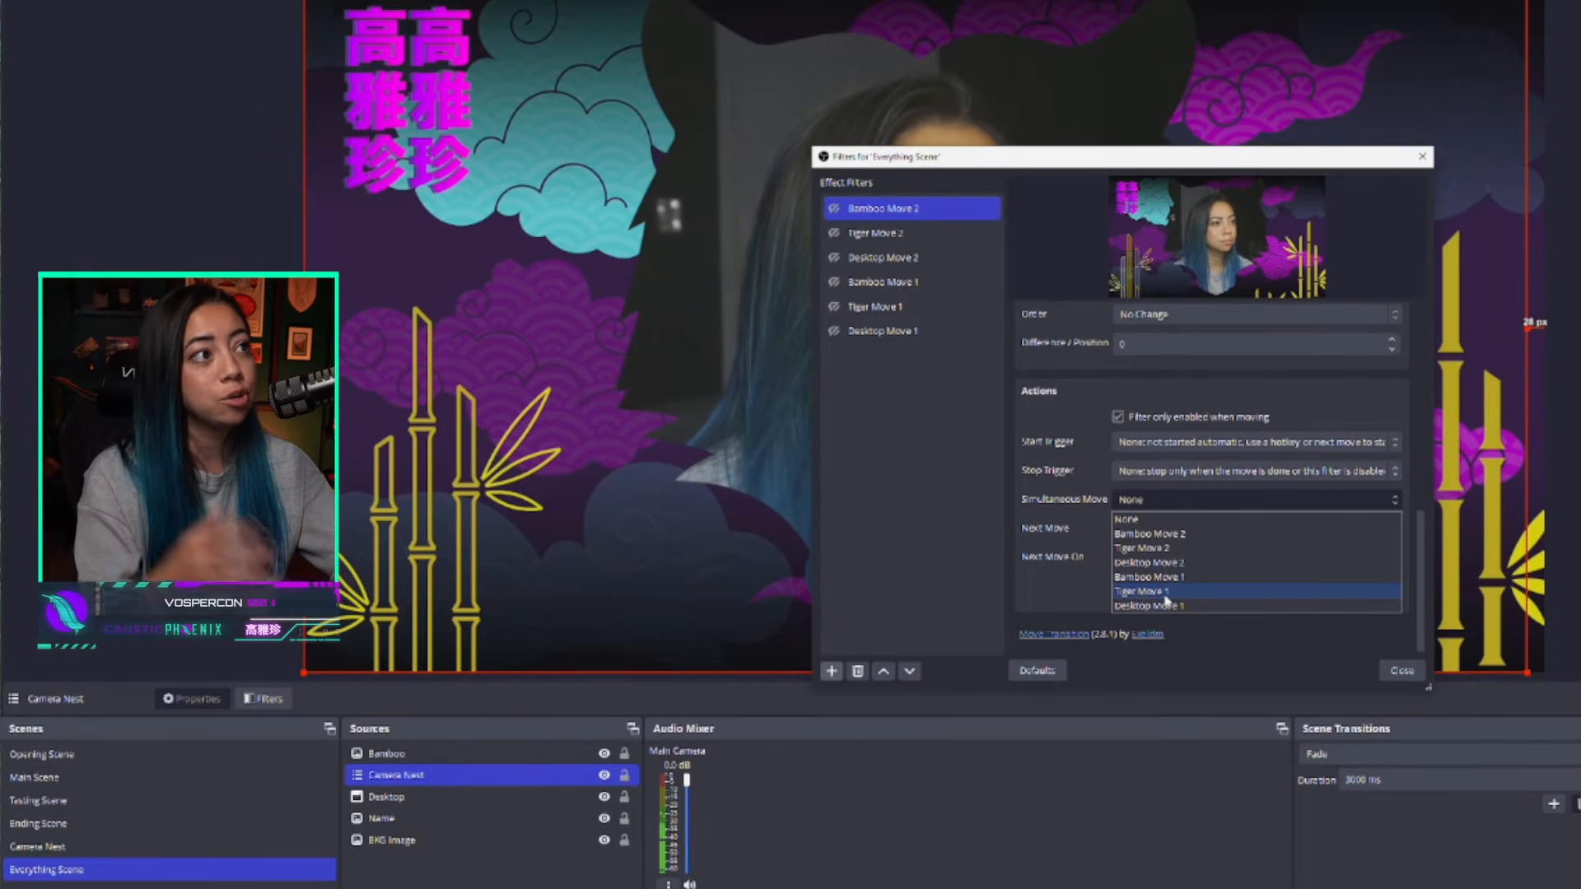
click(1169, 563)
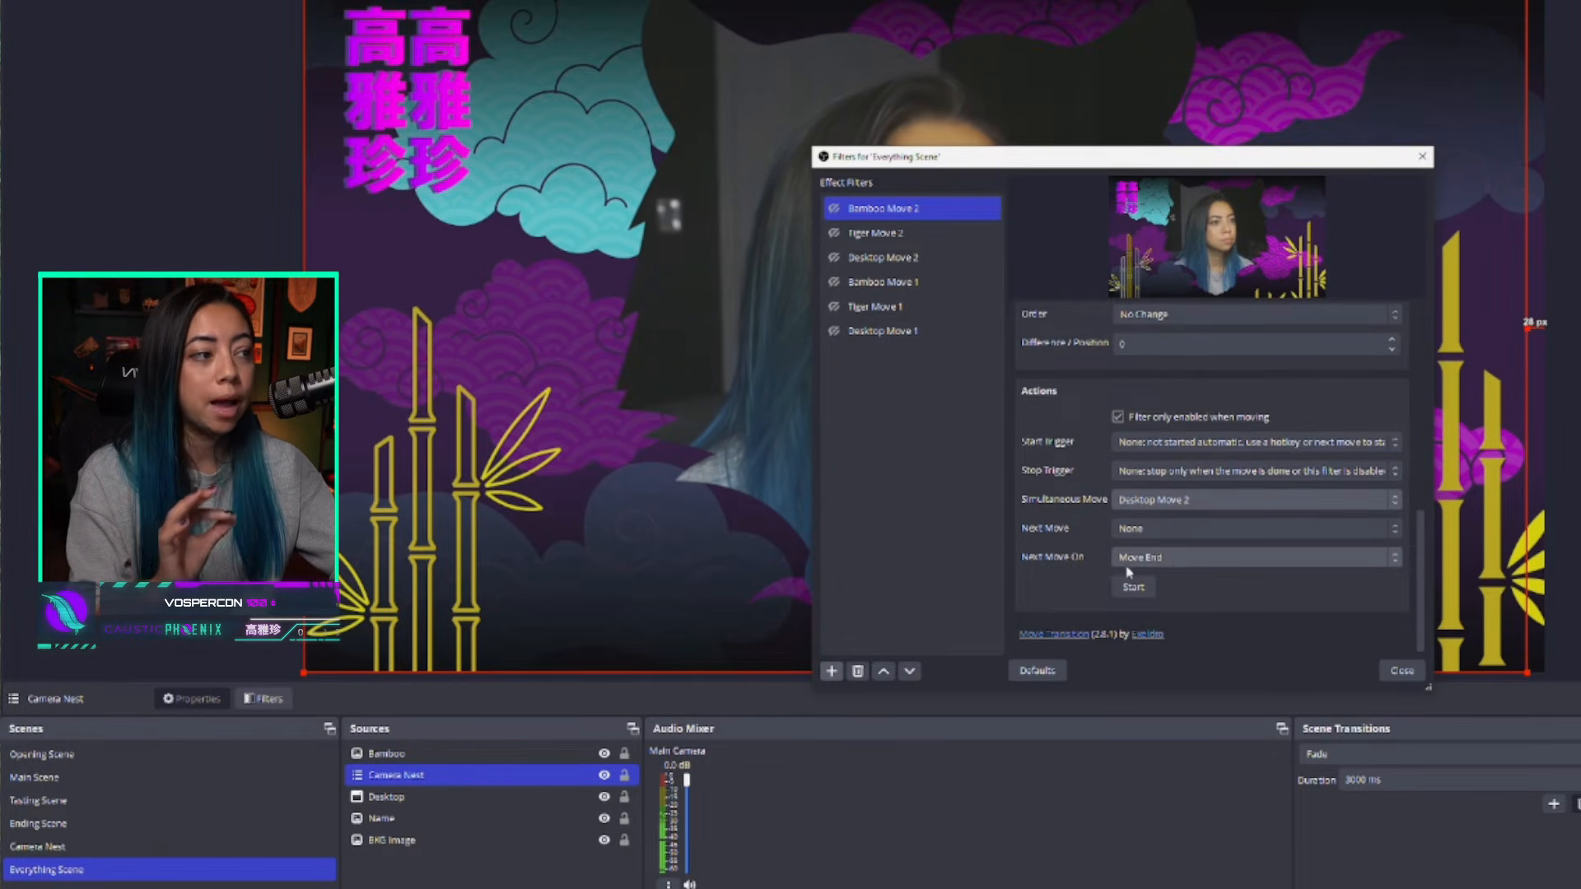
Step: Set the simultaneous move of the Desktop Move 2 filter to Tiger Move 2
click(905, 257)
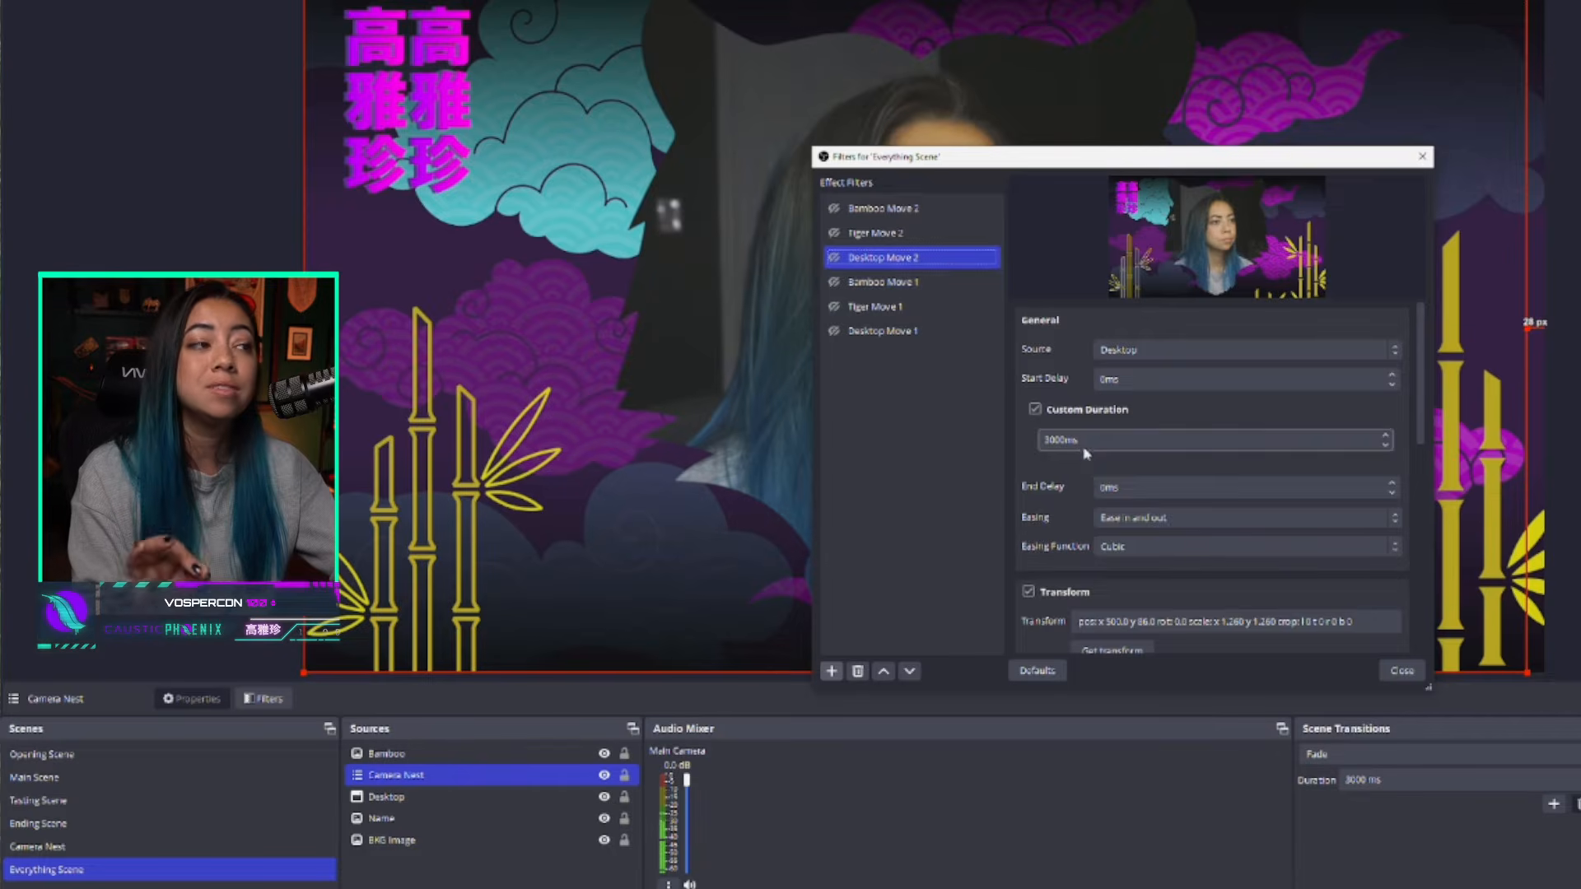
scroll(1079, 455, down, 10)
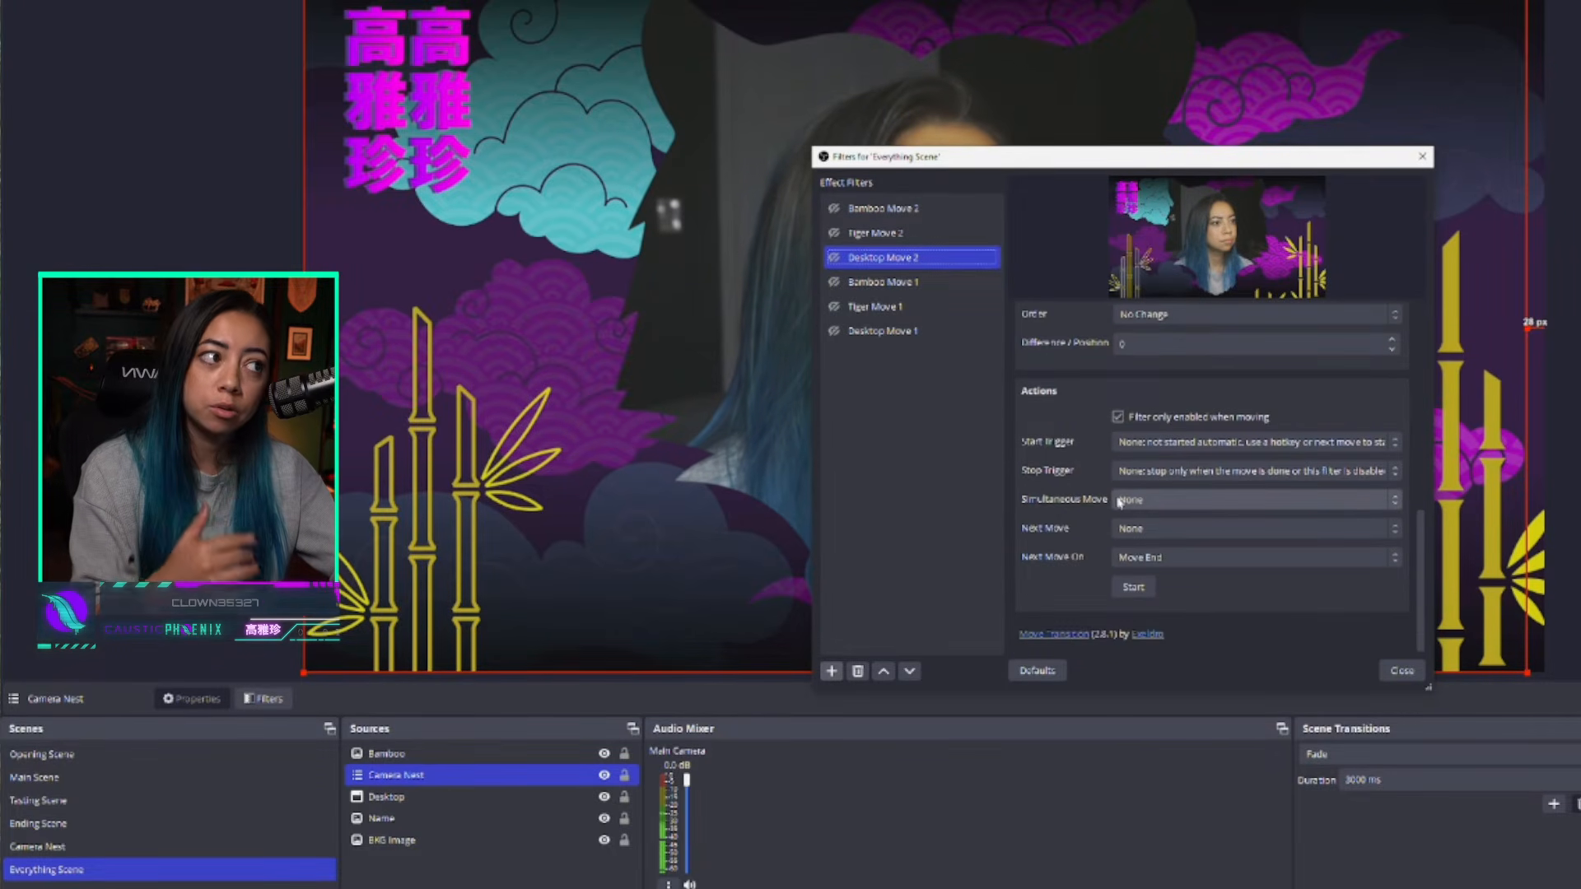
click(1118, 500)
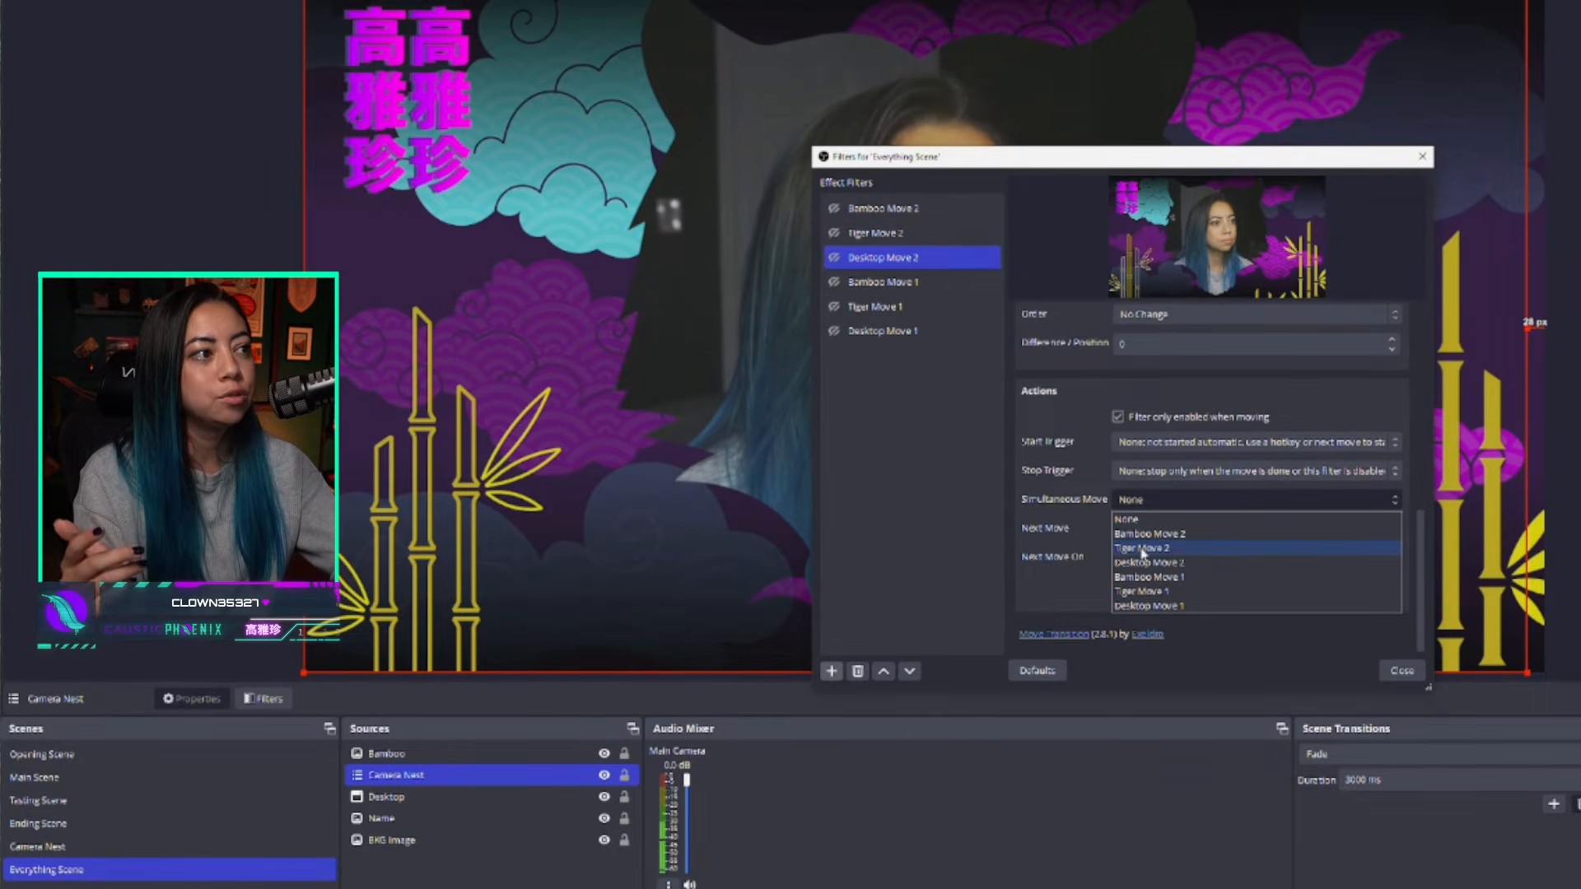
click(1143, 549)
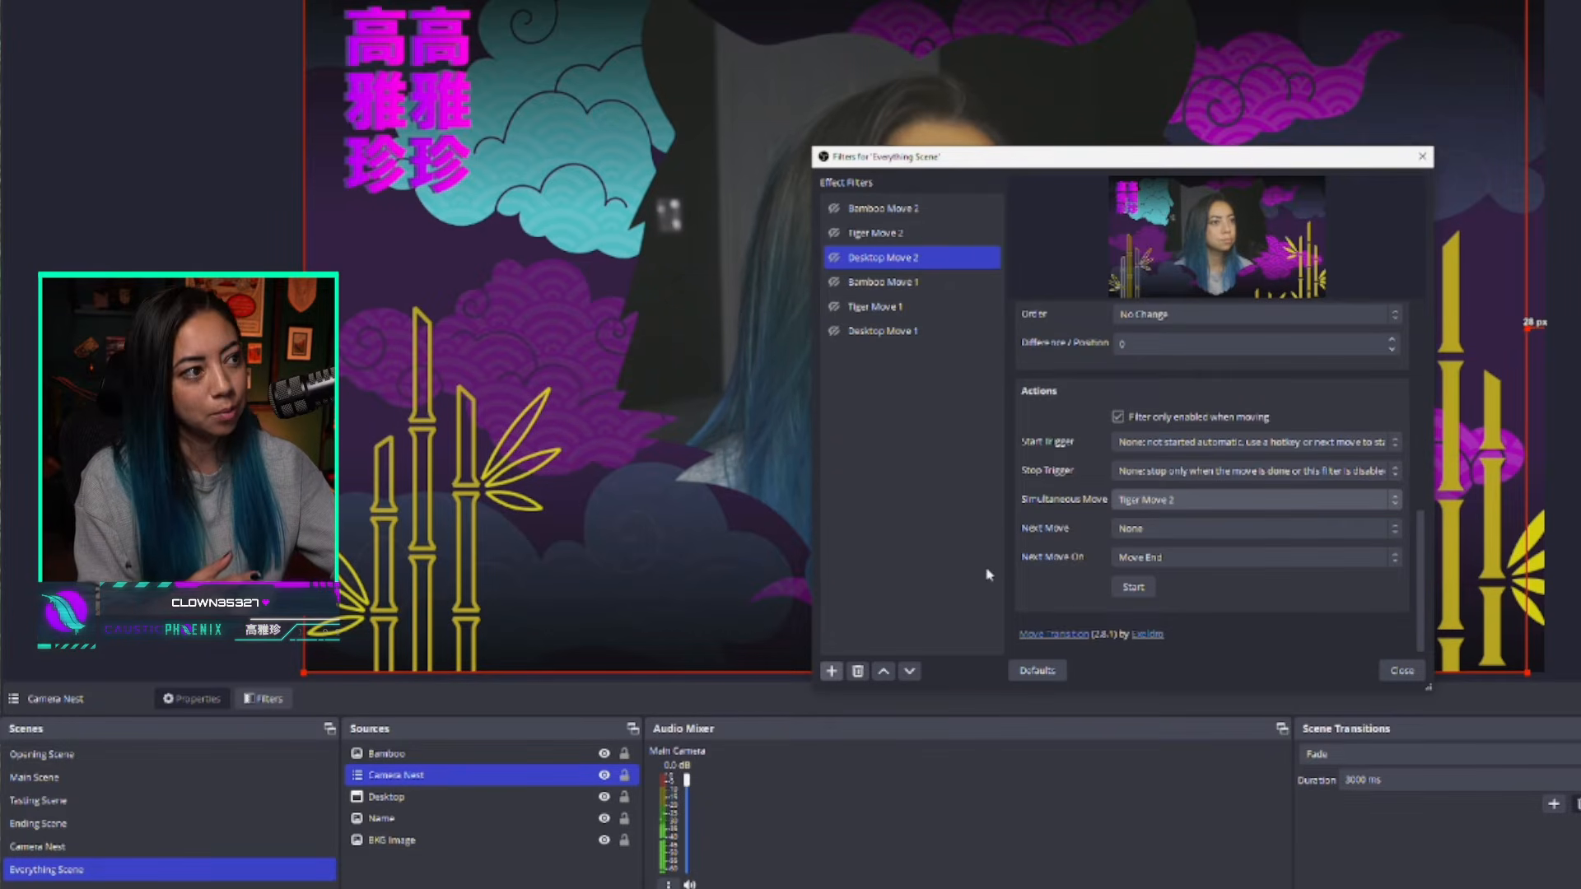
Step: Test both move chains by enabling Bamboo Move 1, Bamboo Move 2, and Bamboo Move 1 again
click(875, 282)
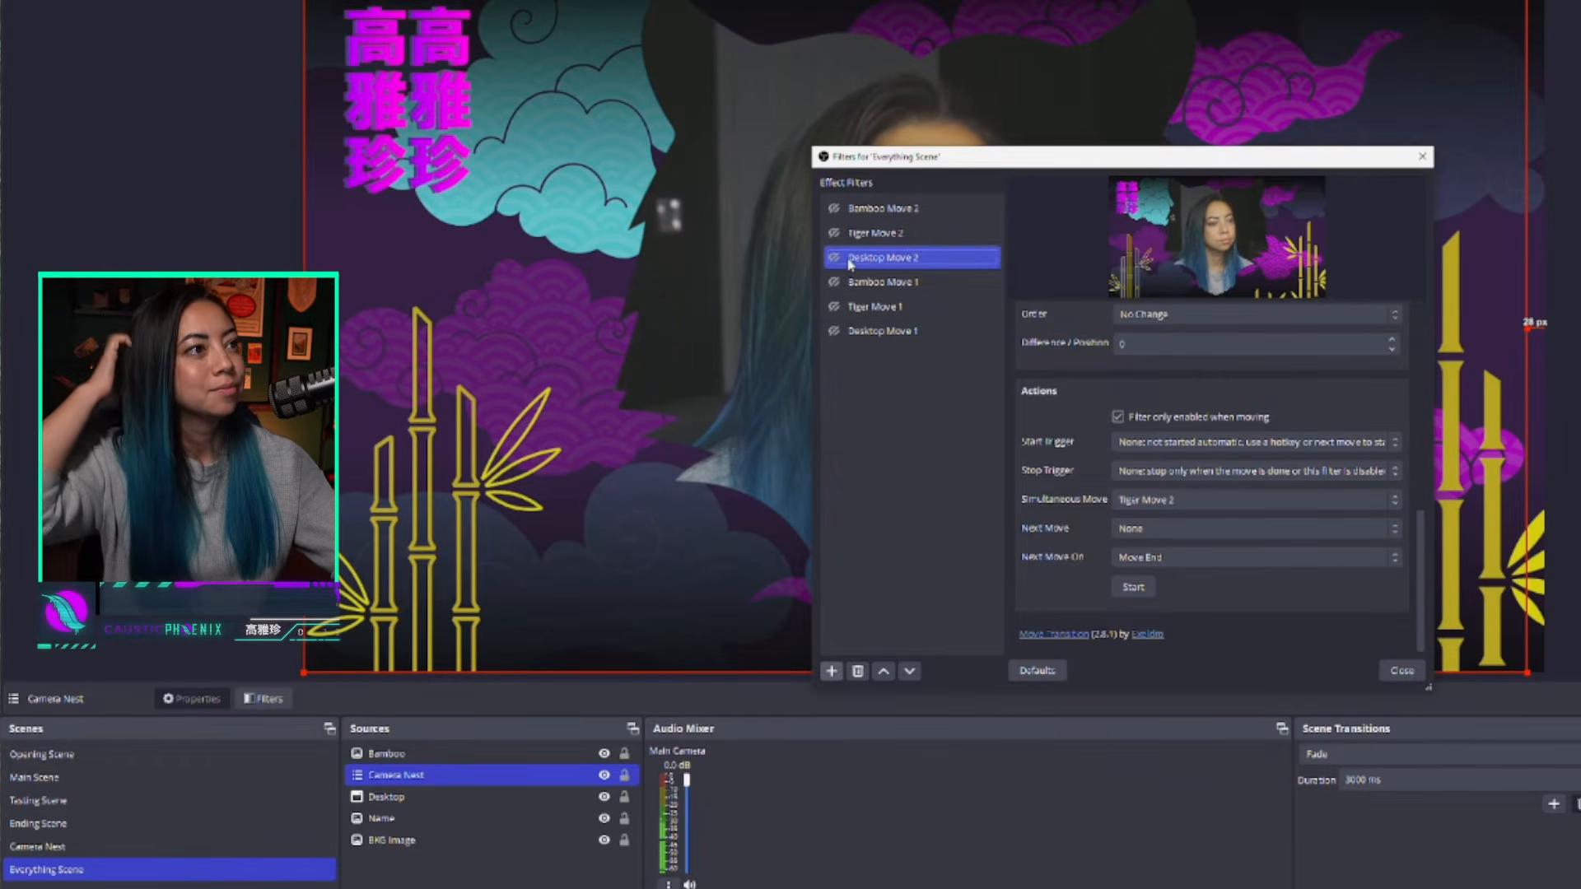
click(834, 282)
click(832, 231)
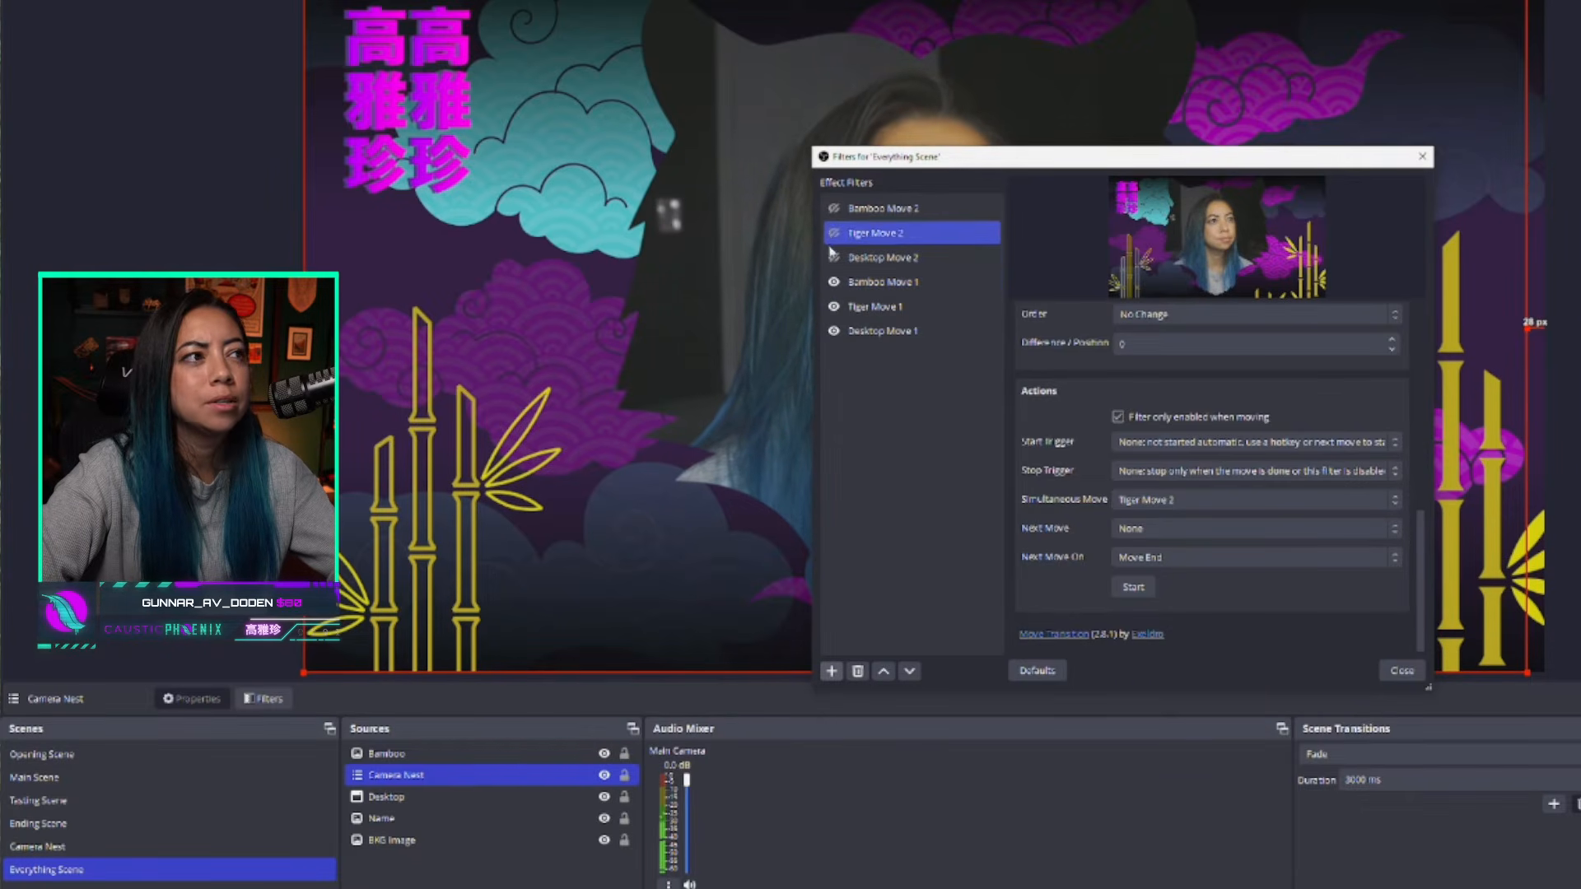
click(833, 257)
click(833, 233)
click(833, 208)
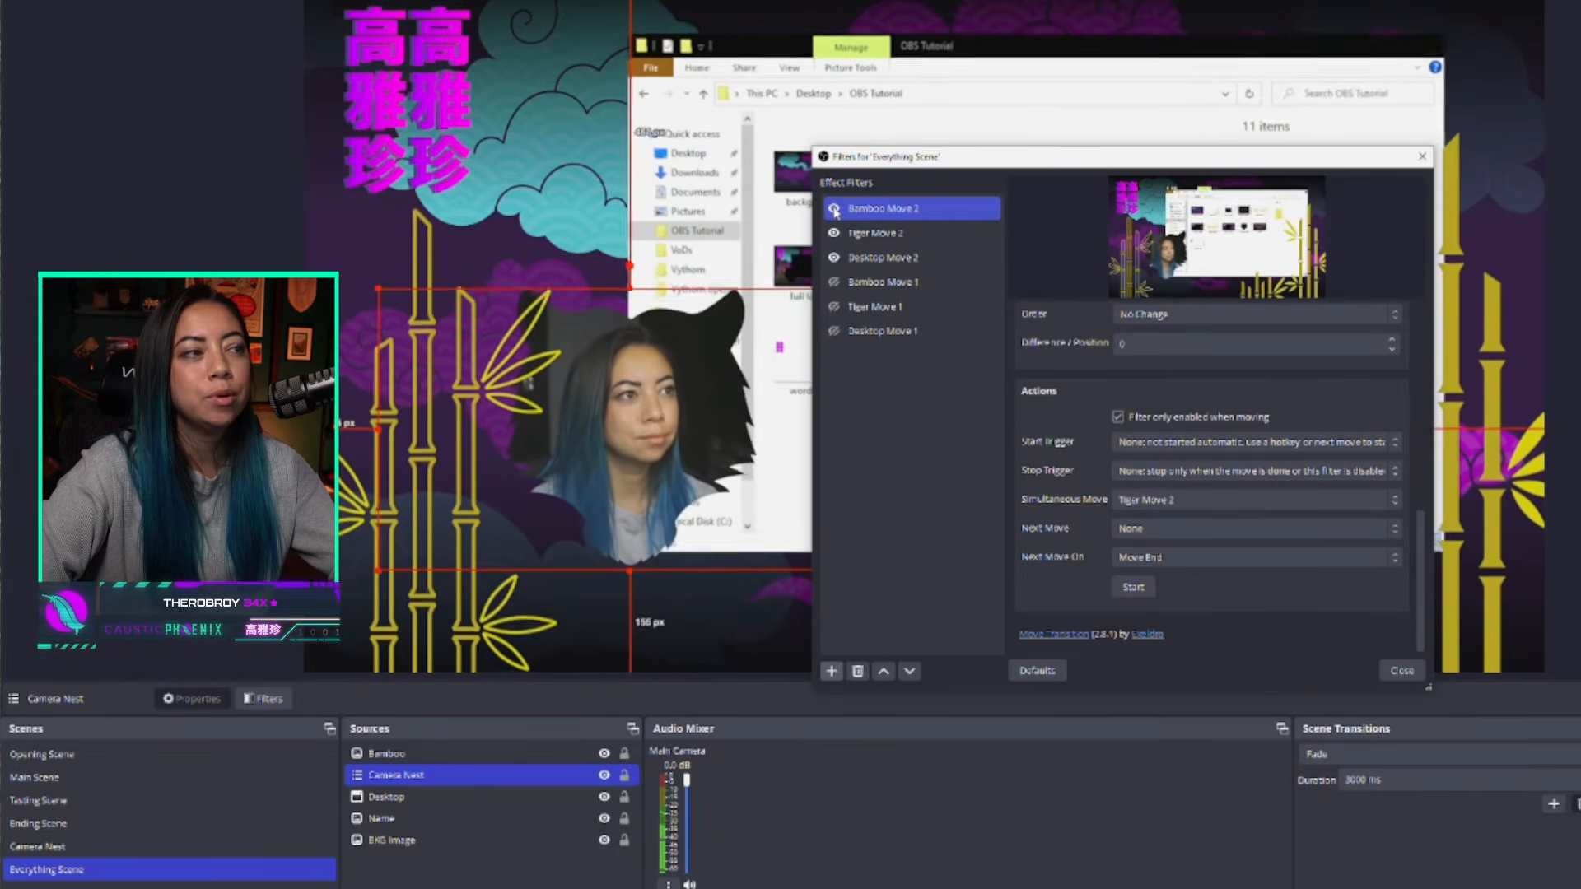
click(834, 282)
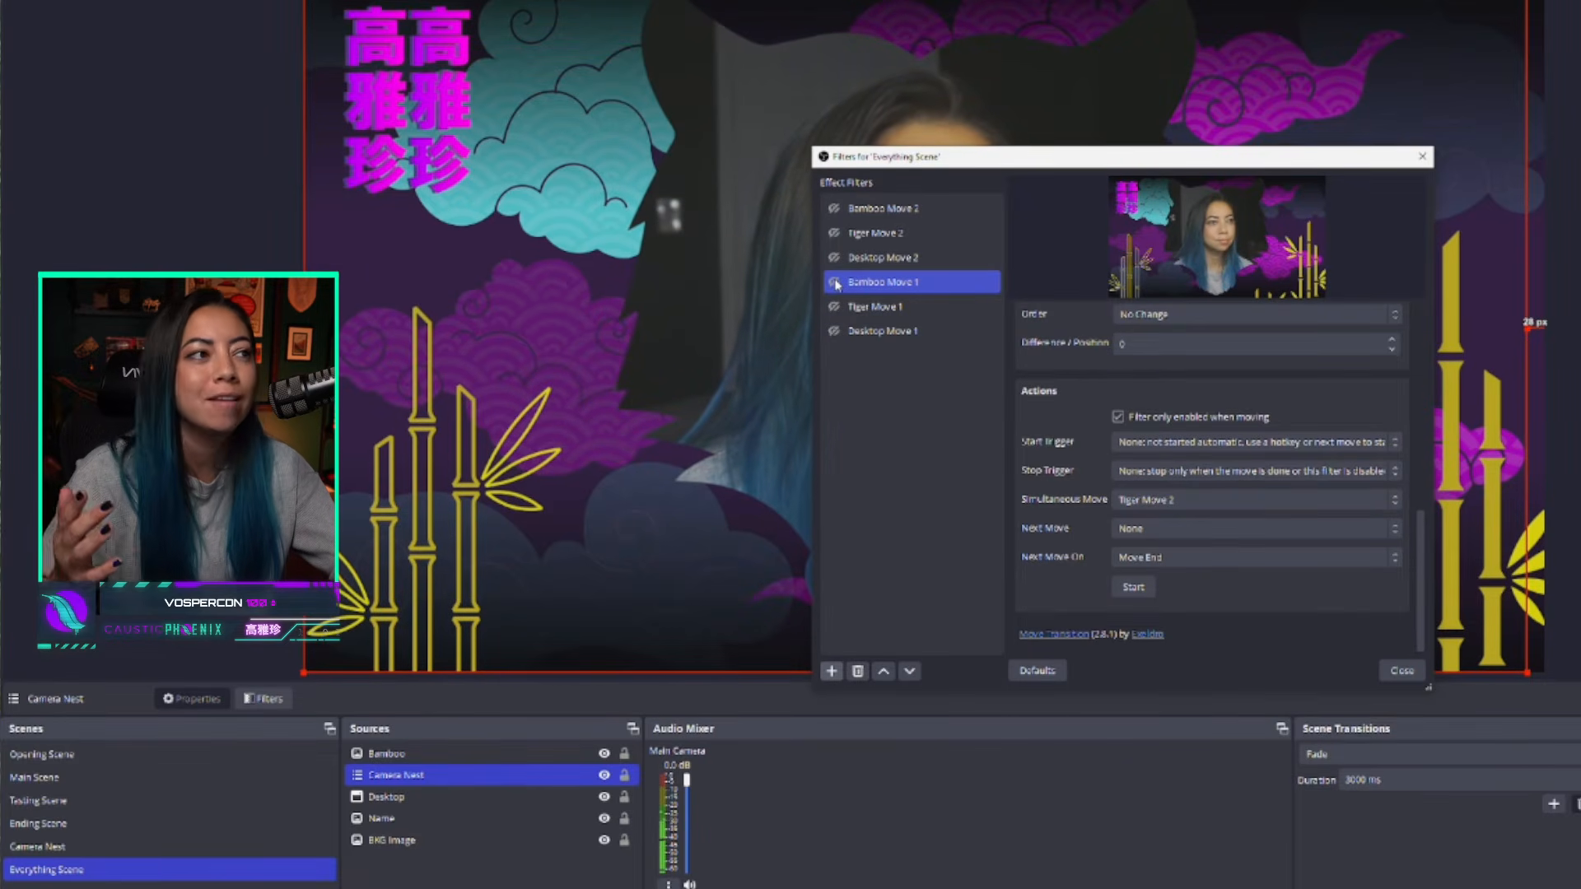
Step: Close the scene's filters and assign 2 as the hotkey for Bamboo Move 1 in the Everything Scene hotkey settings
click(1392, 671)
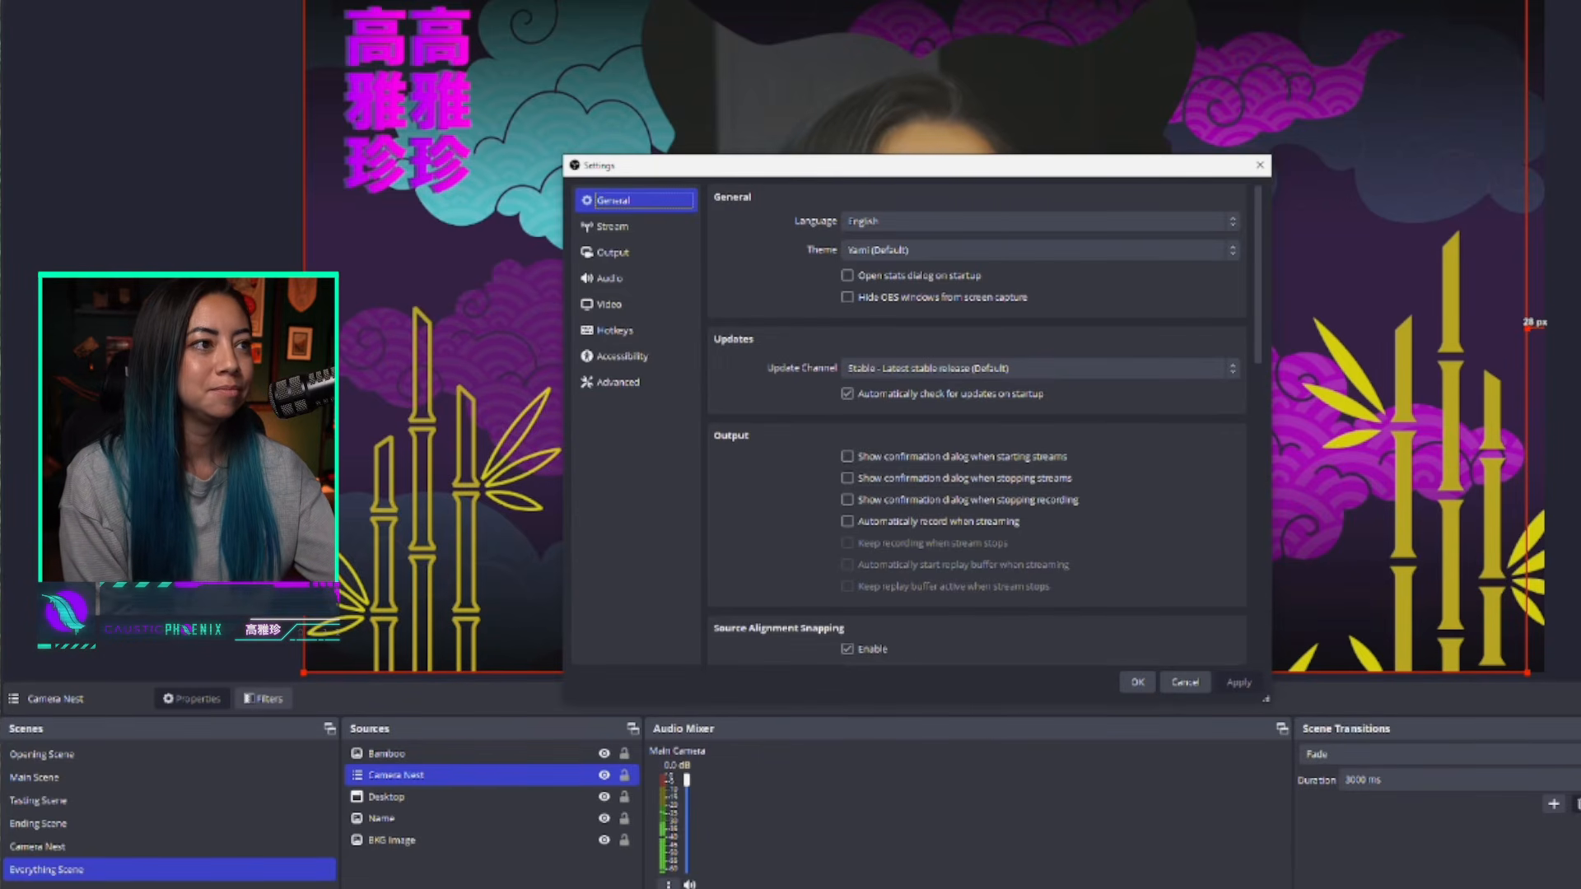
click(630, 331)
scroll(952, 465, down, 15)
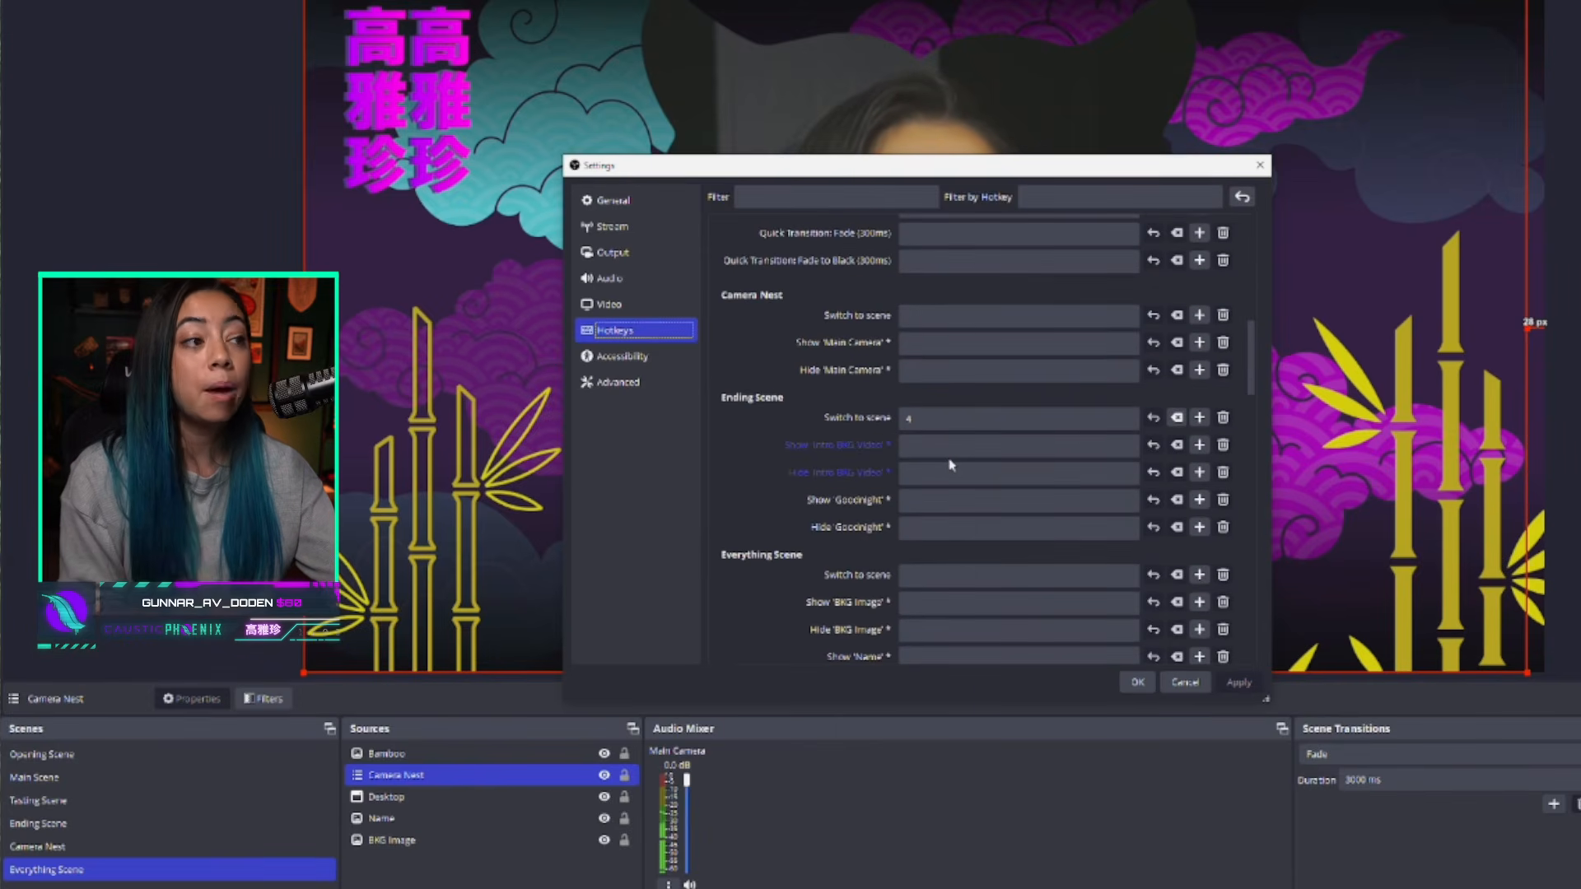
scroll(761, 428, down, 3)
scroll(761, 429, down, 5)
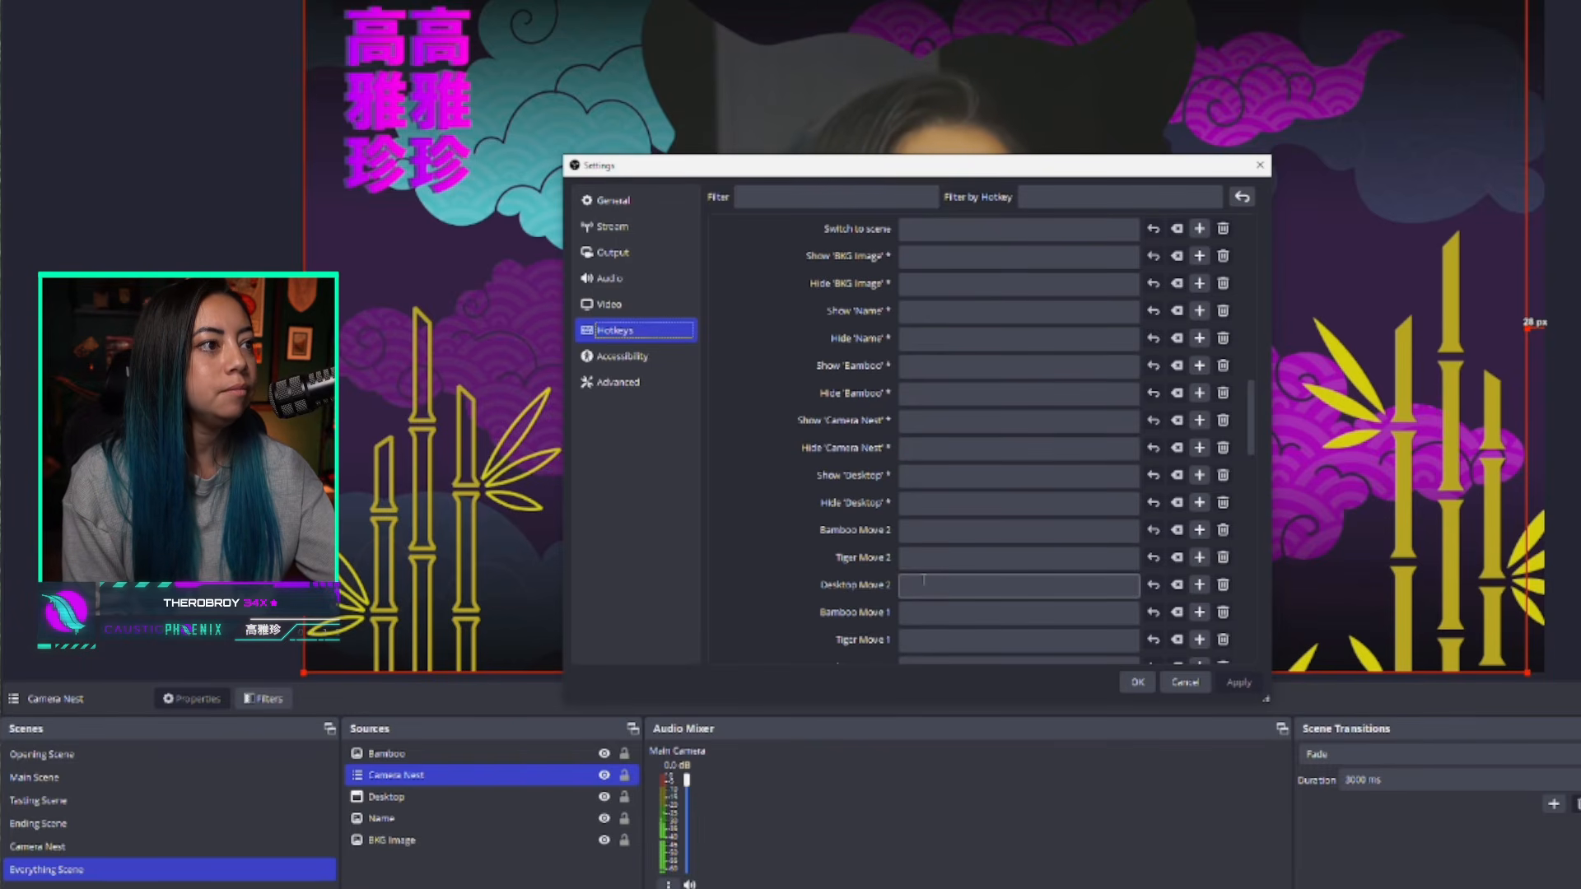
click(915, 612)
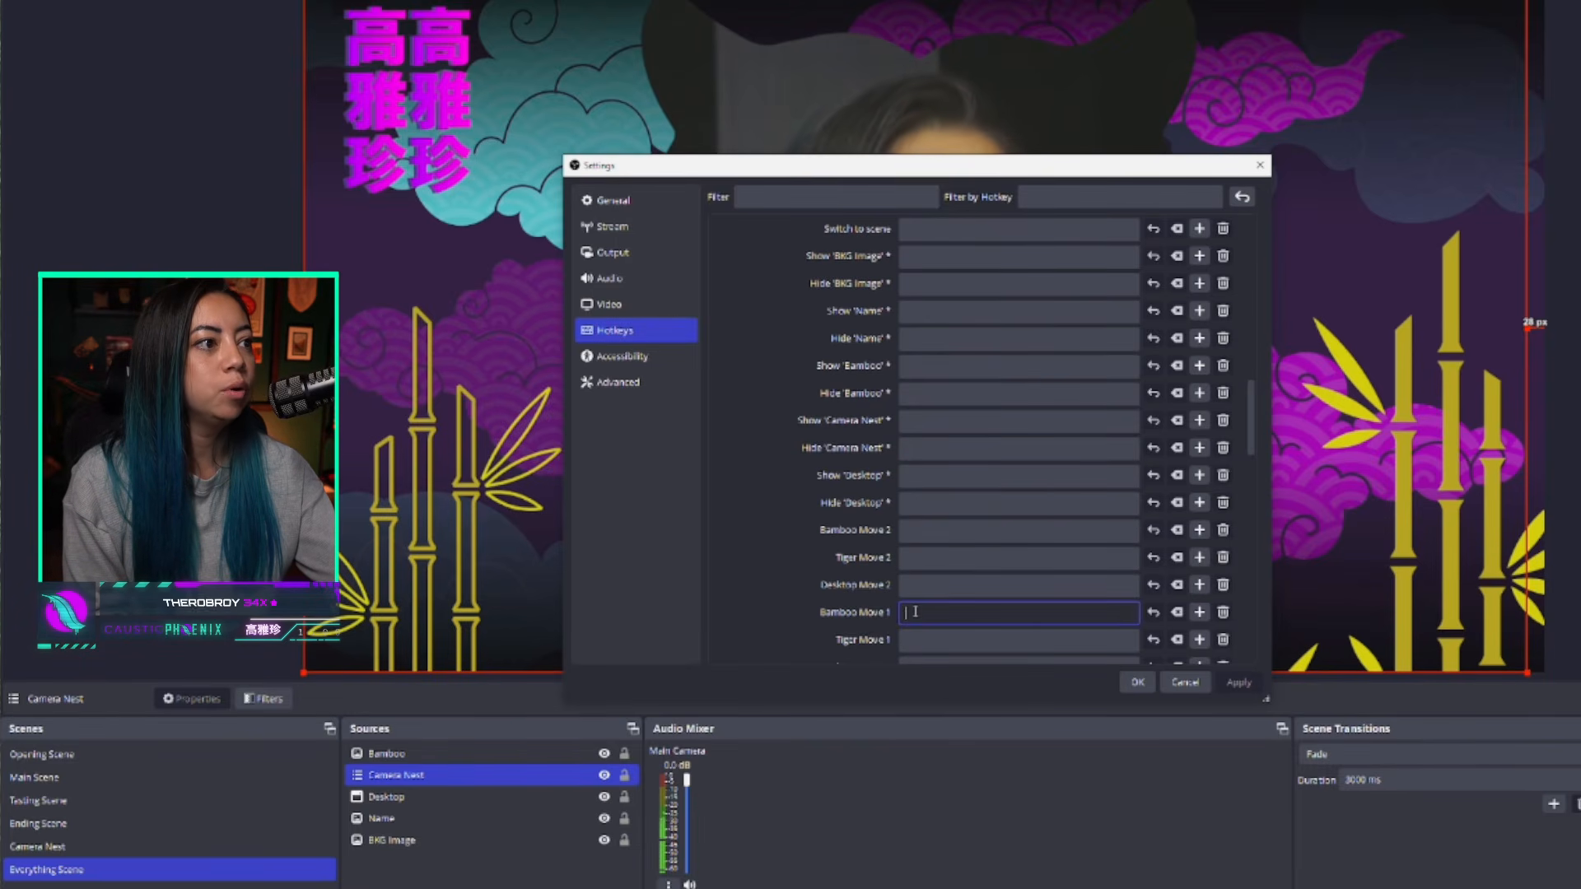
key(2)
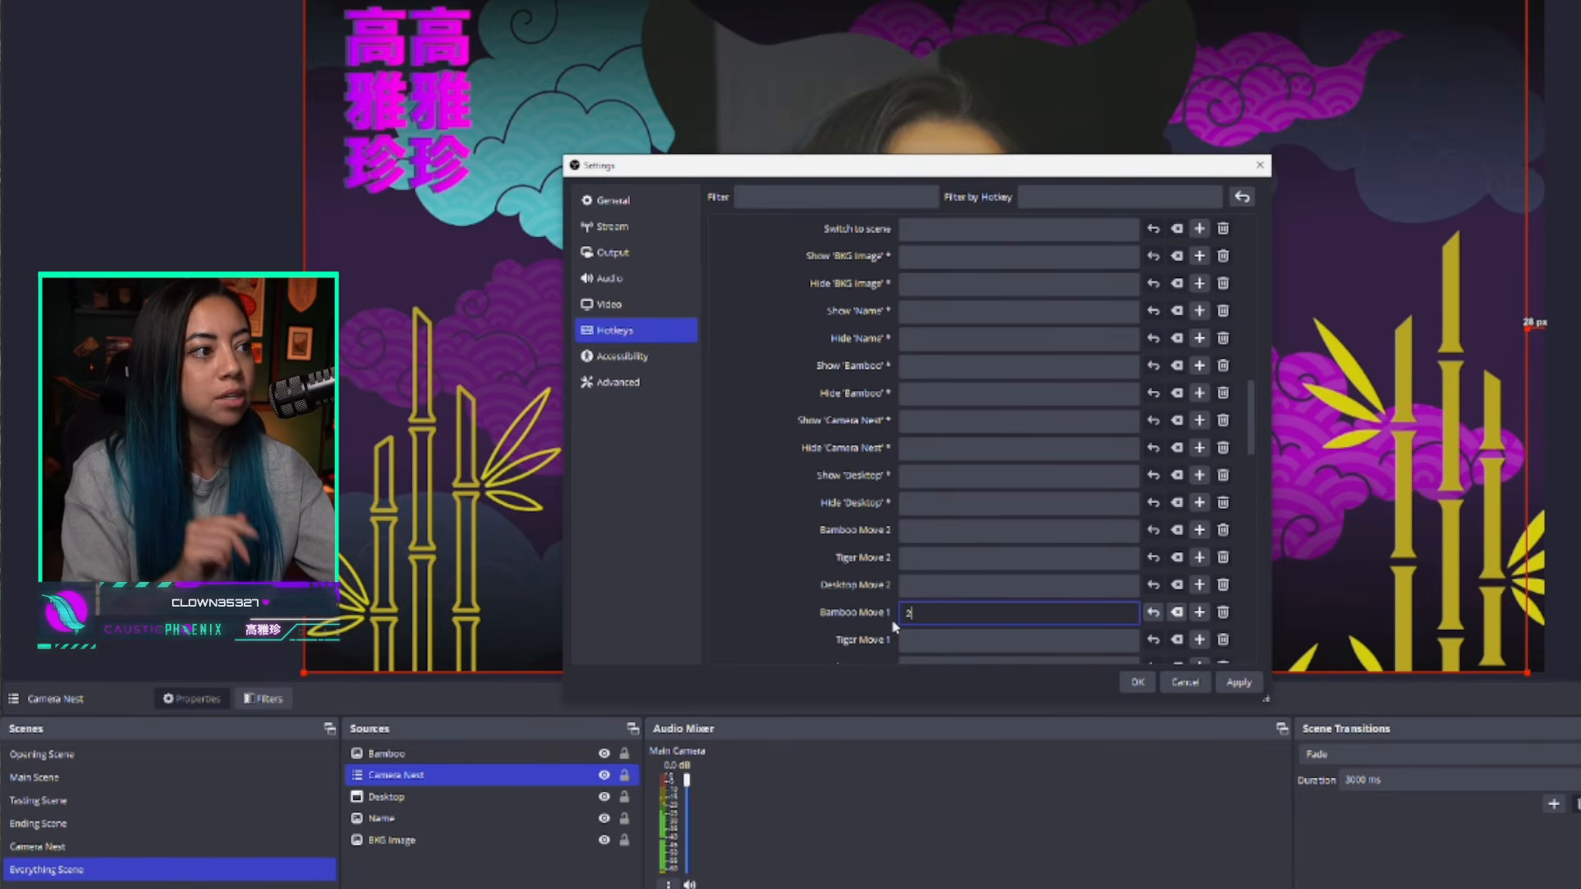
click(758, 604)
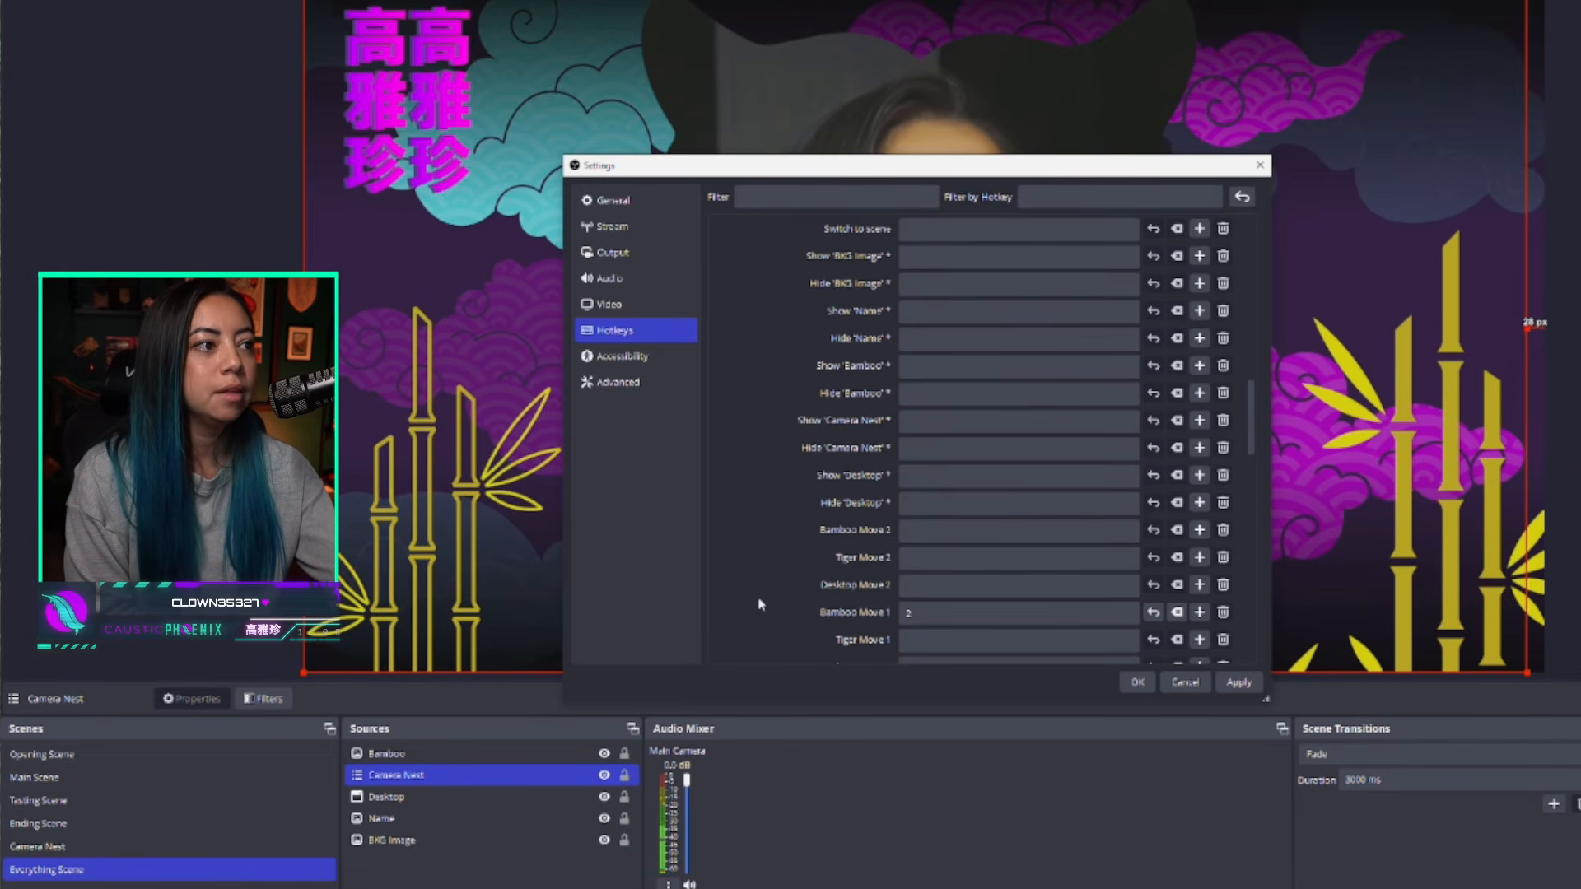
Step: Assign 3 as the hotkey for Bamboo Move 2 of Everything Scene, then apply and close the settings
scroll(760, 602, down, 1)
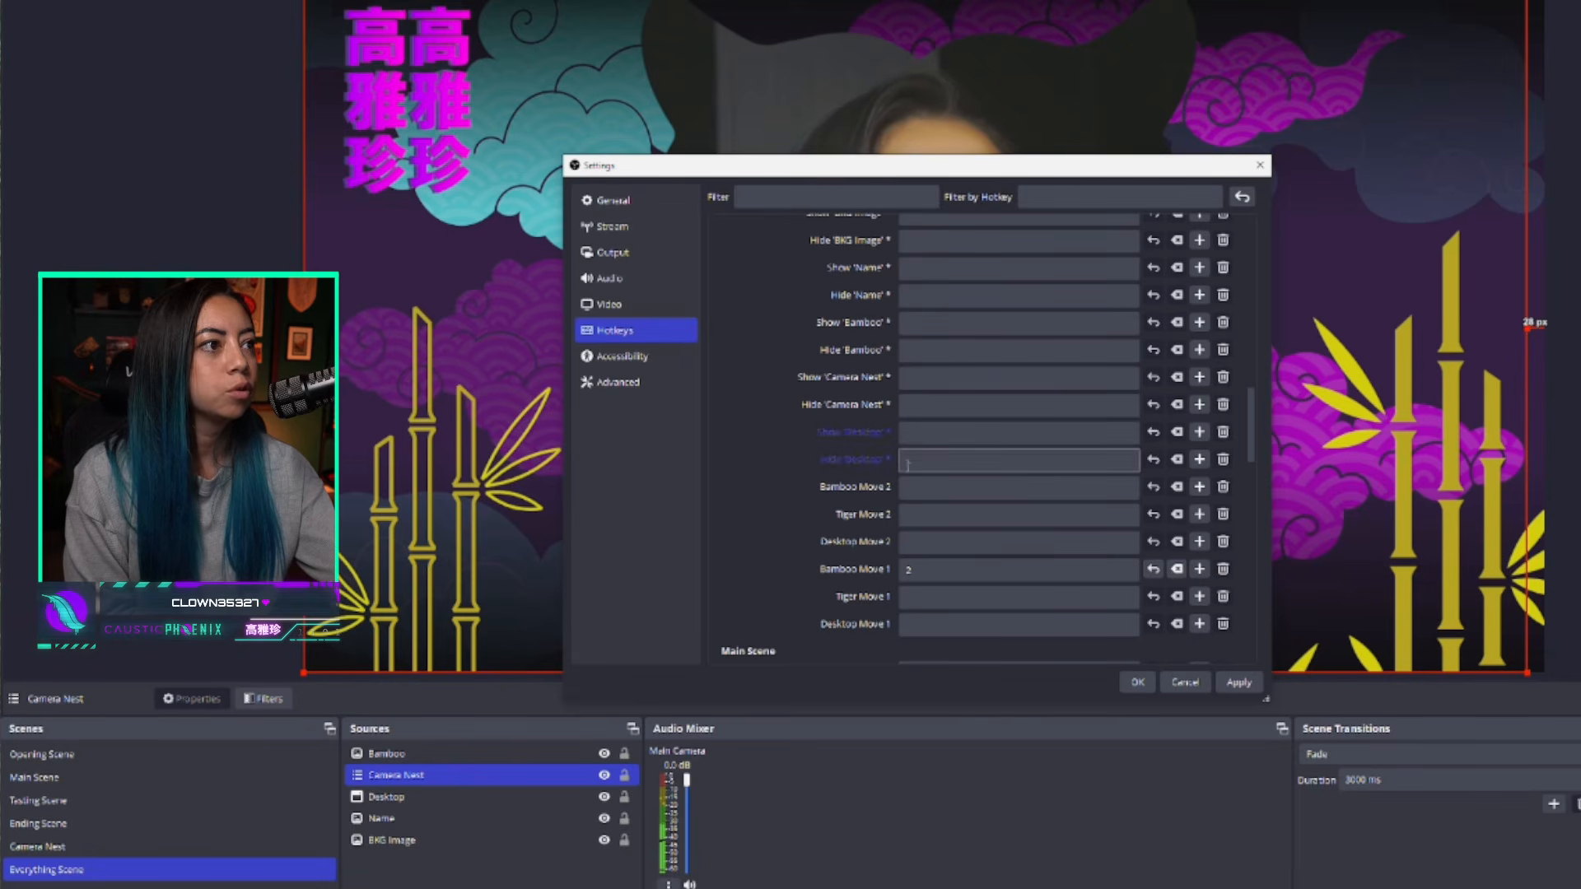
click(920, 487)
key(3)
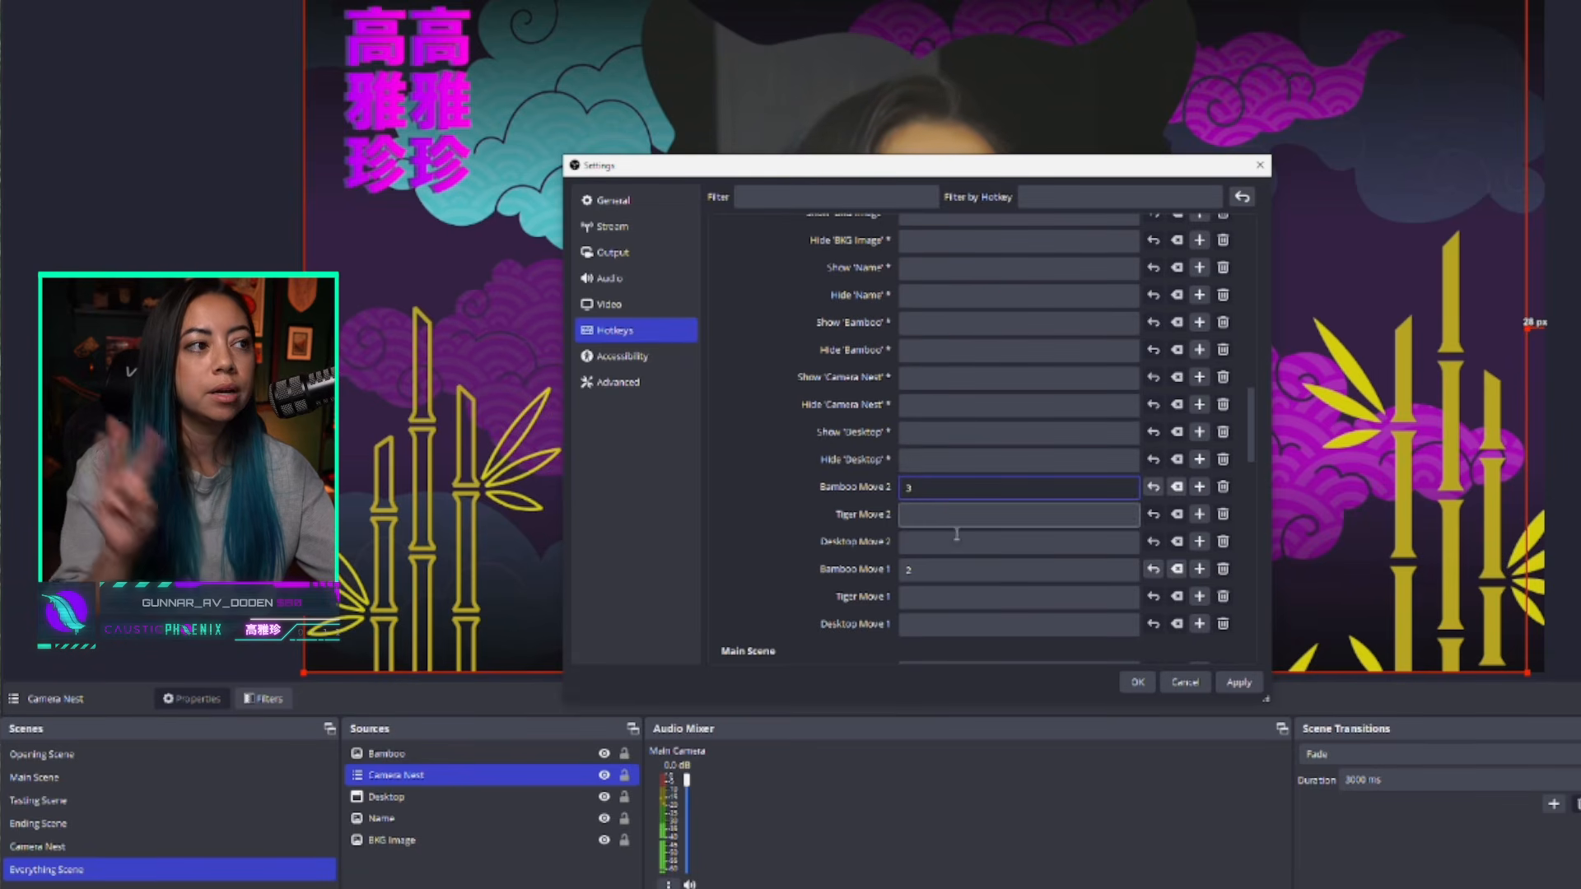
click(1235, 683)
click(1138, 682)
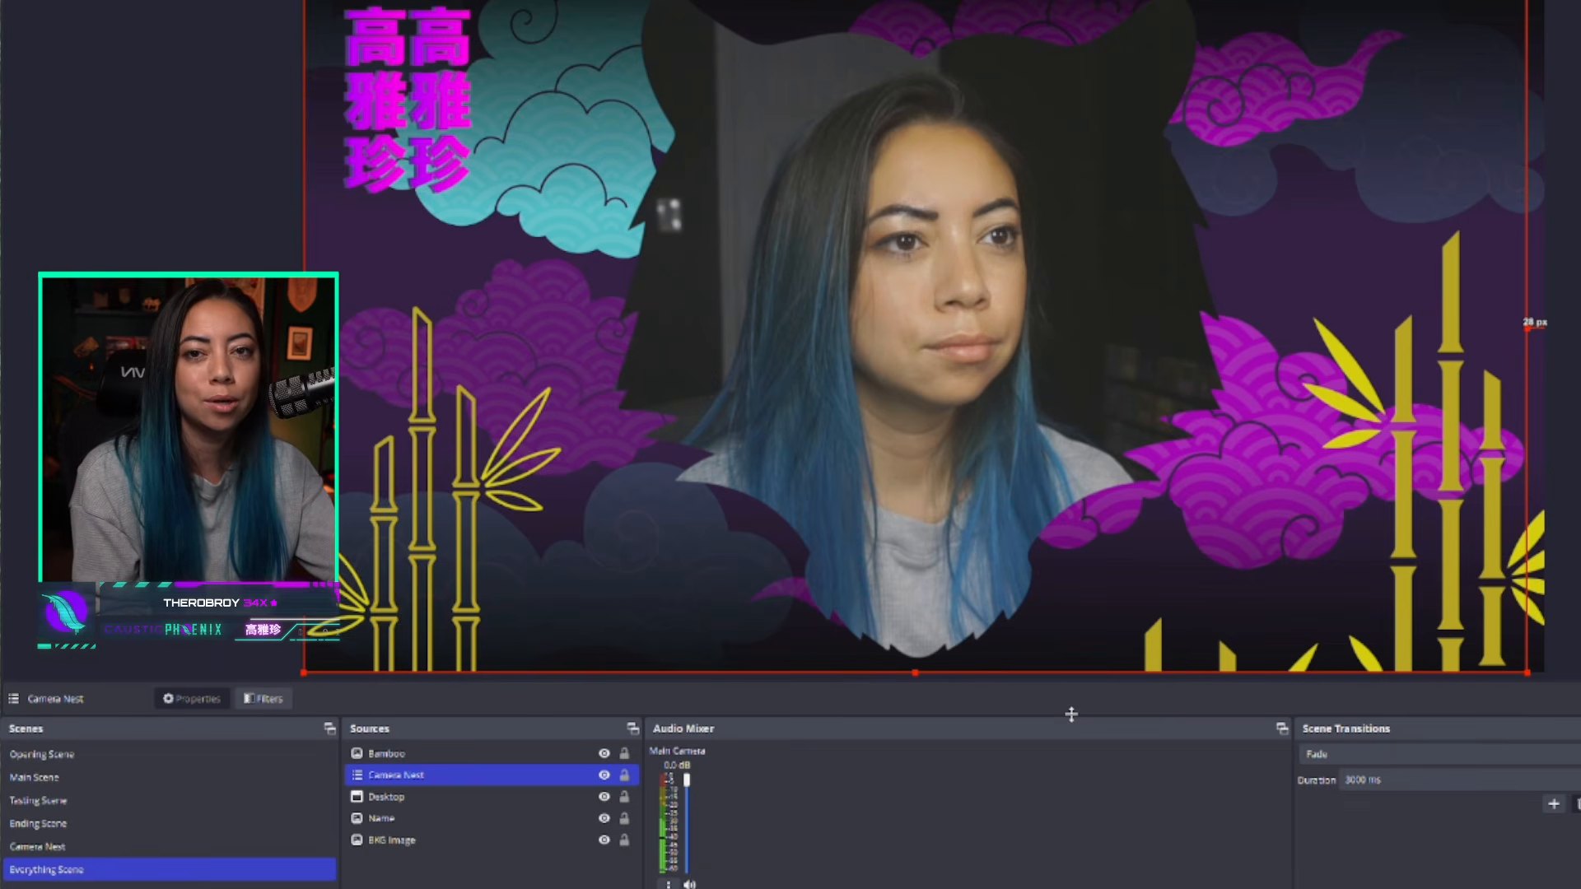
Step: Test the new hotkeys by triggering Bamboo Move 2 with 3 and Bamboo Move 1 with 2
key(3)
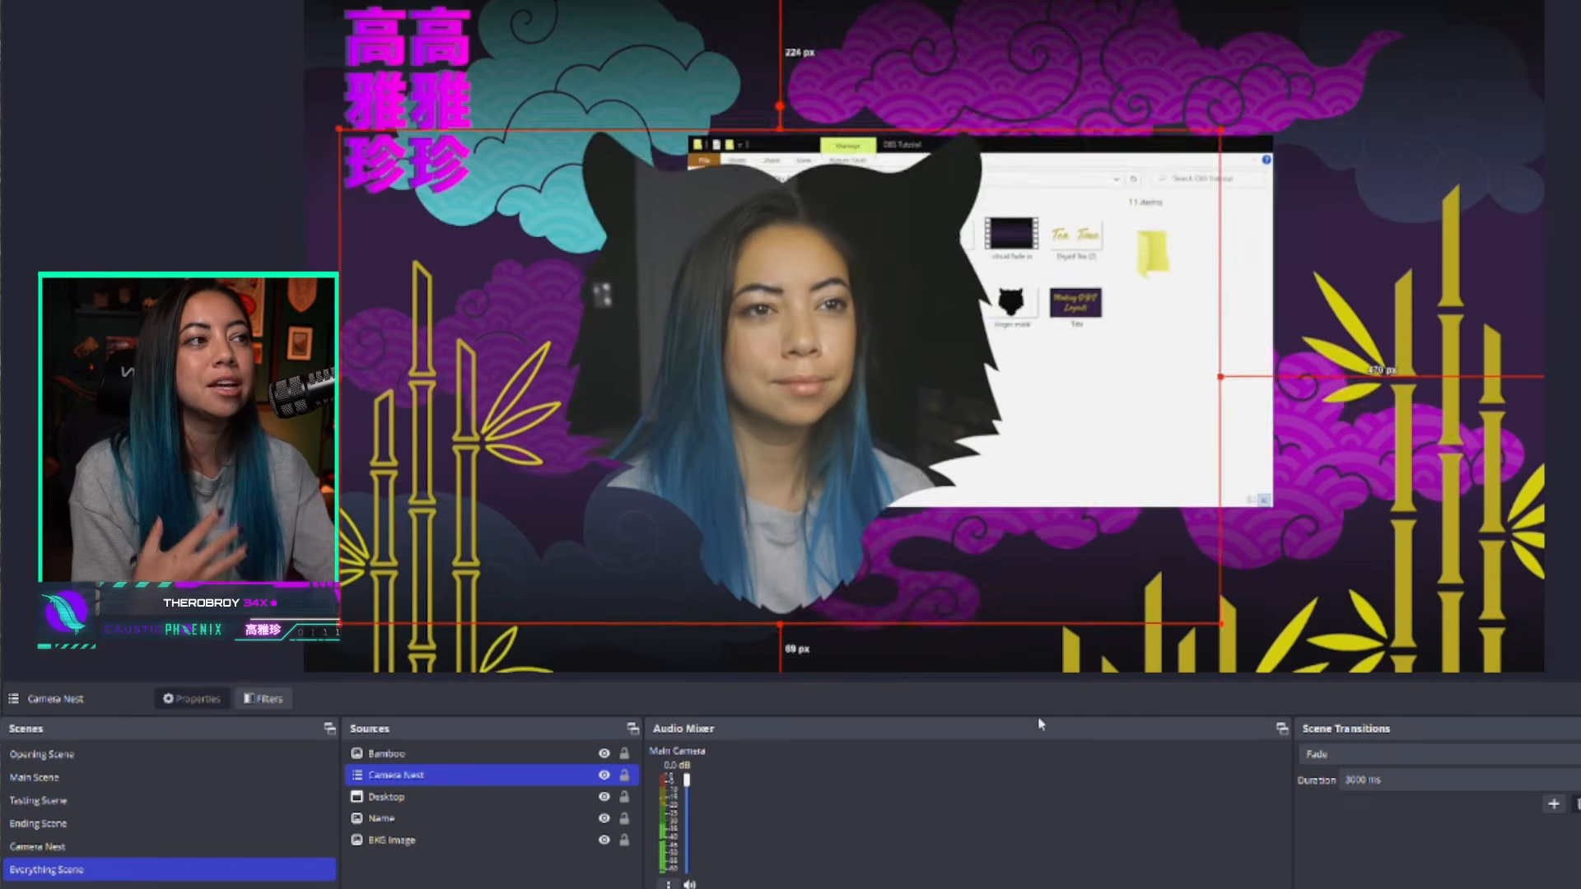
key(2)
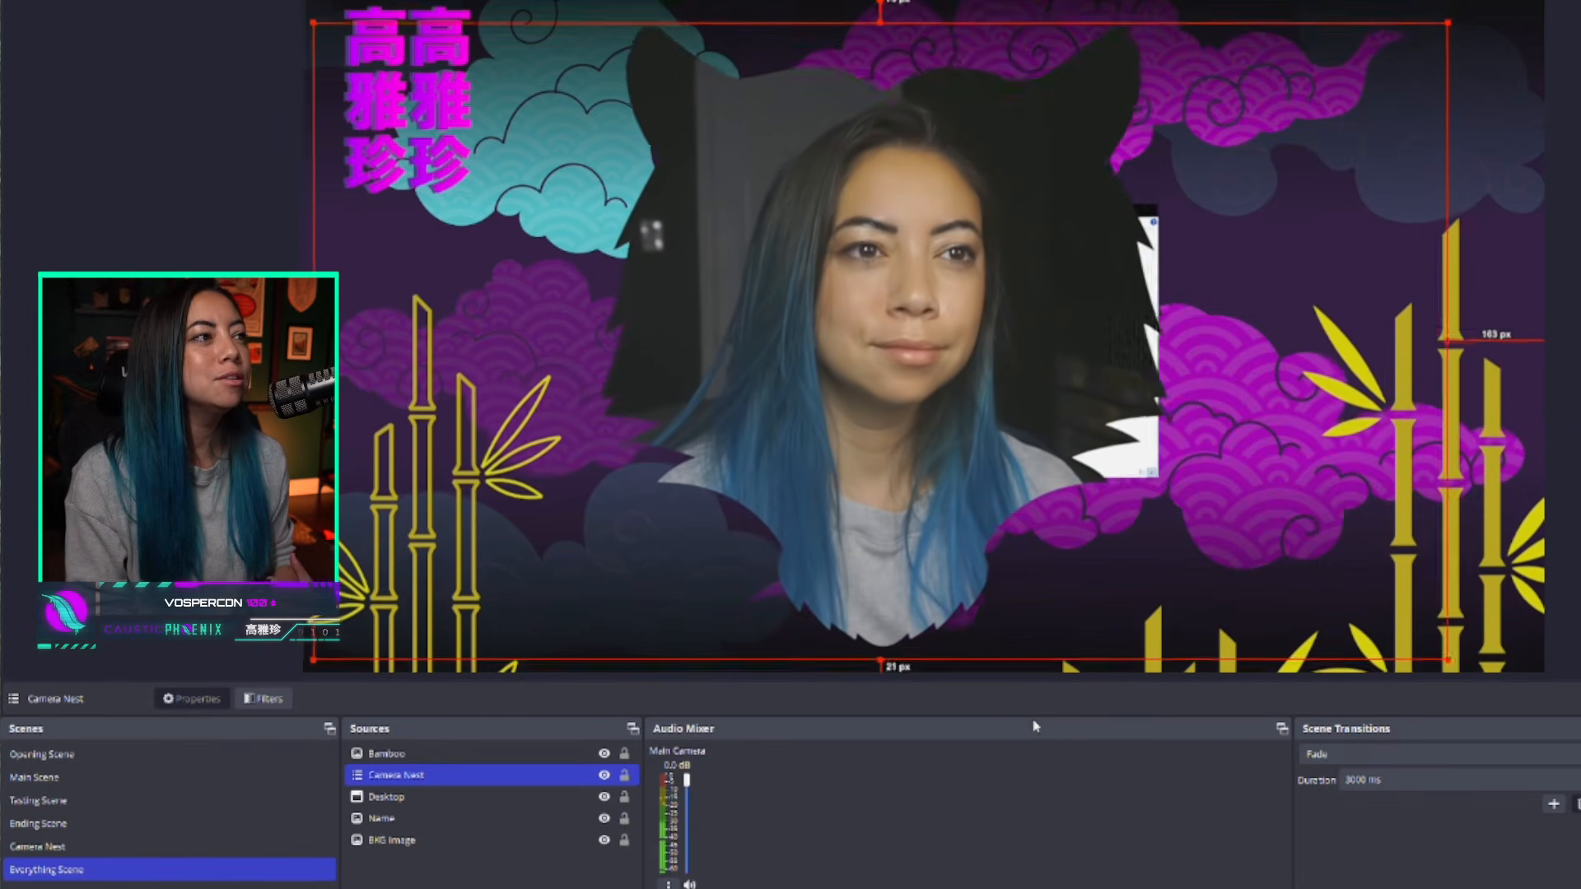